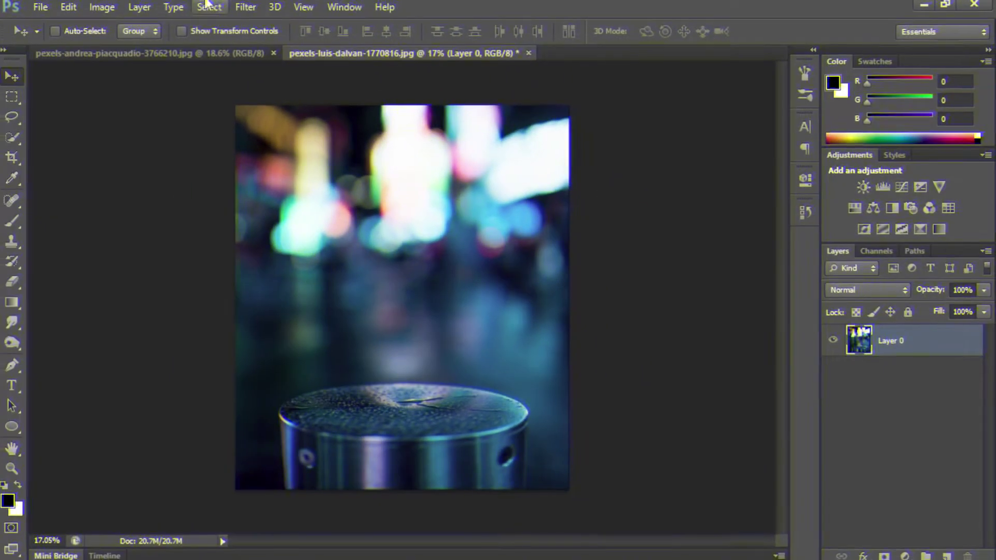
- Clip a Levels adjustment to Layer 0 with input levels 14/225 and output white near 83–89
left_click(905, 554)
left_click(840, 291)
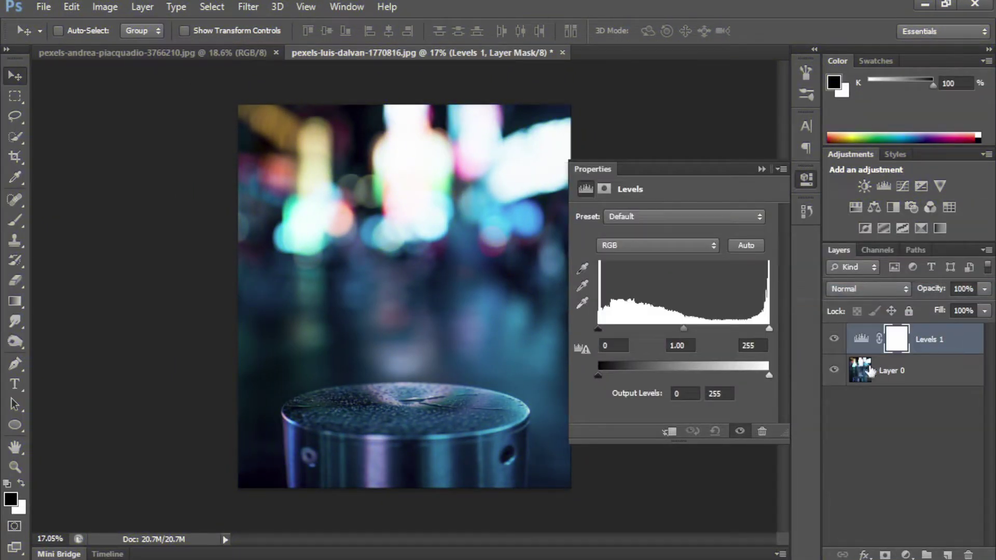
left_click_drag(601, 329, 607, 328)
key("ctrl+alt+g")
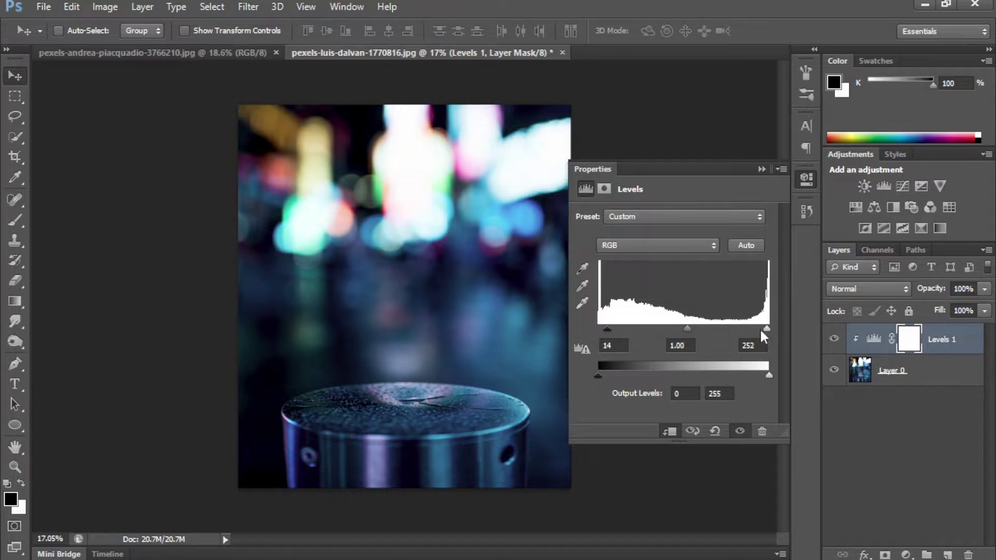
left_click_drag(766, 329, 748, 329)
left_click_drag(769, 375, 657, 374)
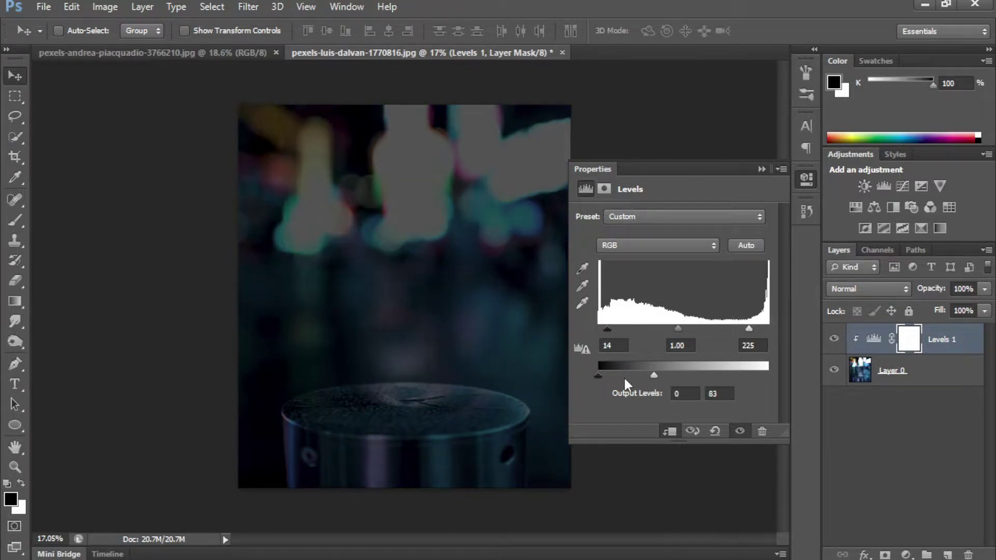
left_click_drag(606, 329, 615, 329)
left_click(762, 169)
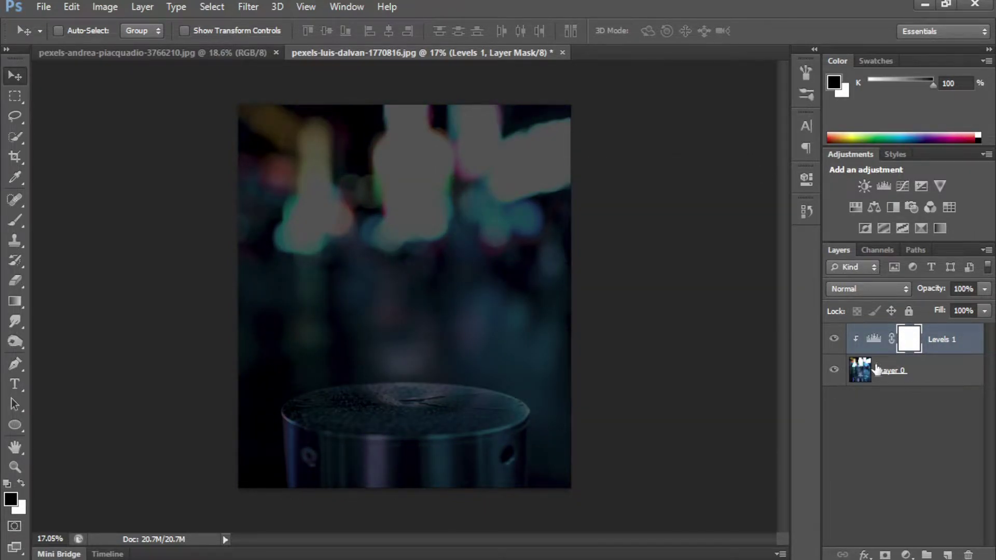
scroll(379, 430, "up", 3)
left_click(15, 220)
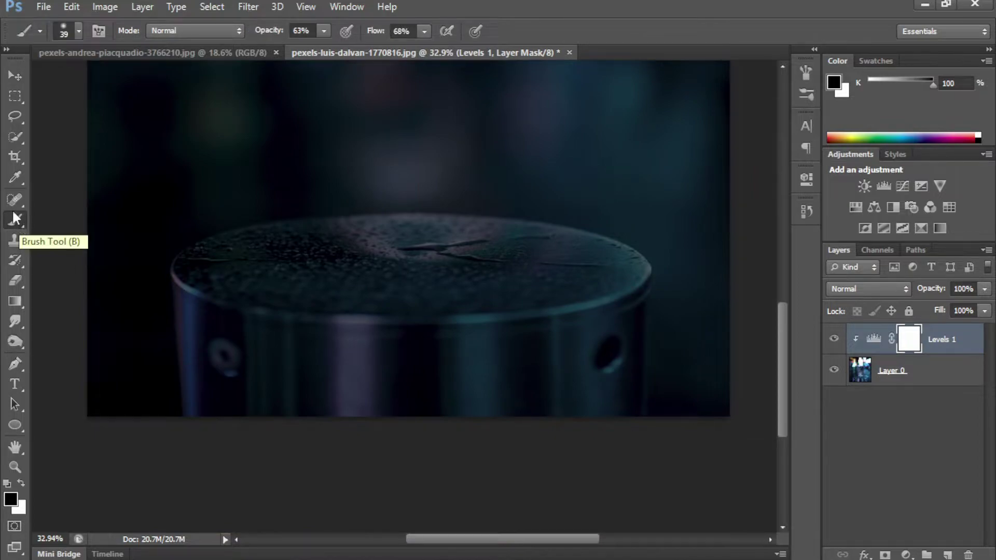
- Erase the Levels mask over the cylinder's wet top with a smaller eraser at 46% opacity
left_click(16, 280)
left_click_drag(439, 269, 415, 269)
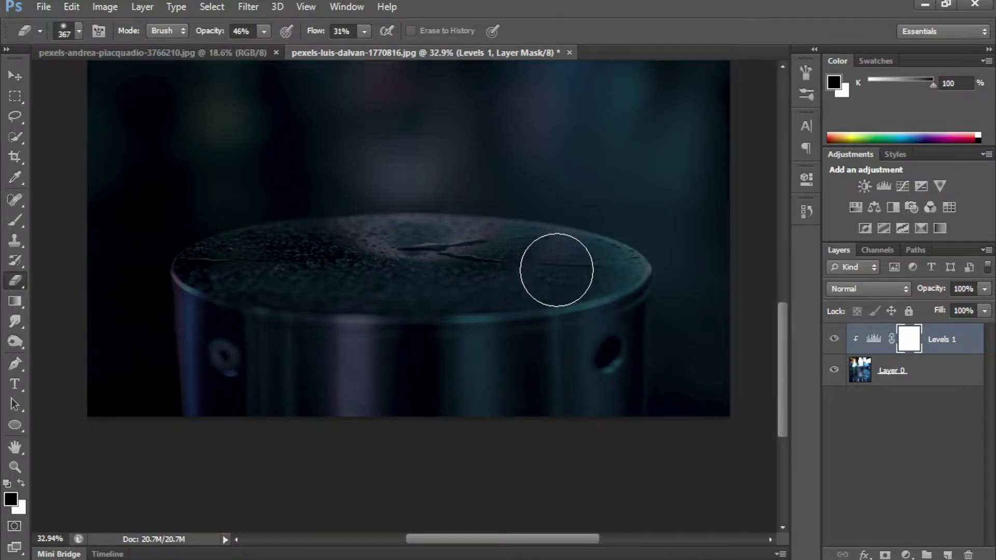
mouse_move(329, 288)
left_mouse_down()
mouse_move(574, 260)
mouse_move(319, 286)
mouse_move(418, 251)
mouse_move(351, 275)
left_mouse_up()
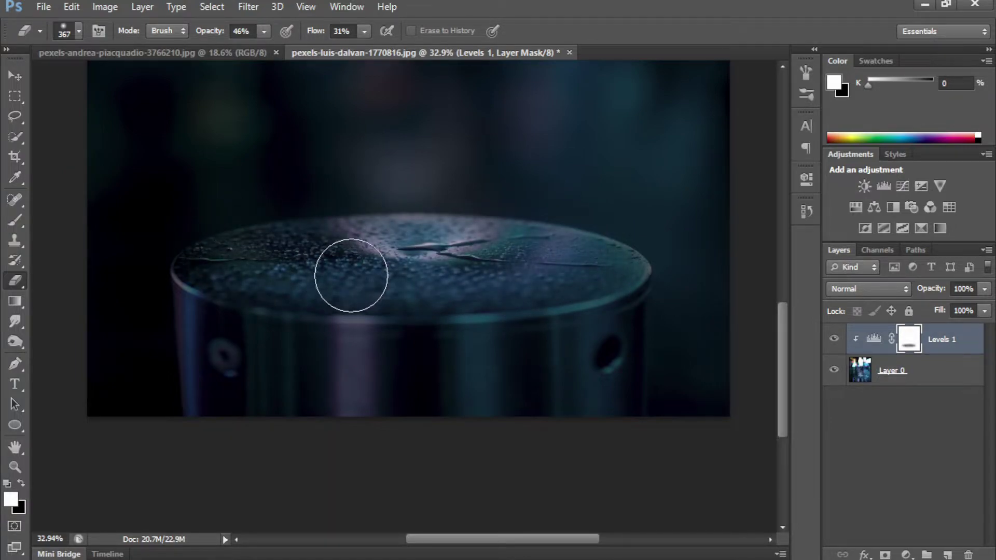
mouse_move(596, 267)
left_mouse_down()
mouse_move(391, 267)
mouse_move(602, 264)
mouse_move(447, 276)
left_mouse_up()
scroll(458, 432, "up", 2)
left_click_drag(458, 432, 444, 422)
scroll(539, 392, "up", 2)
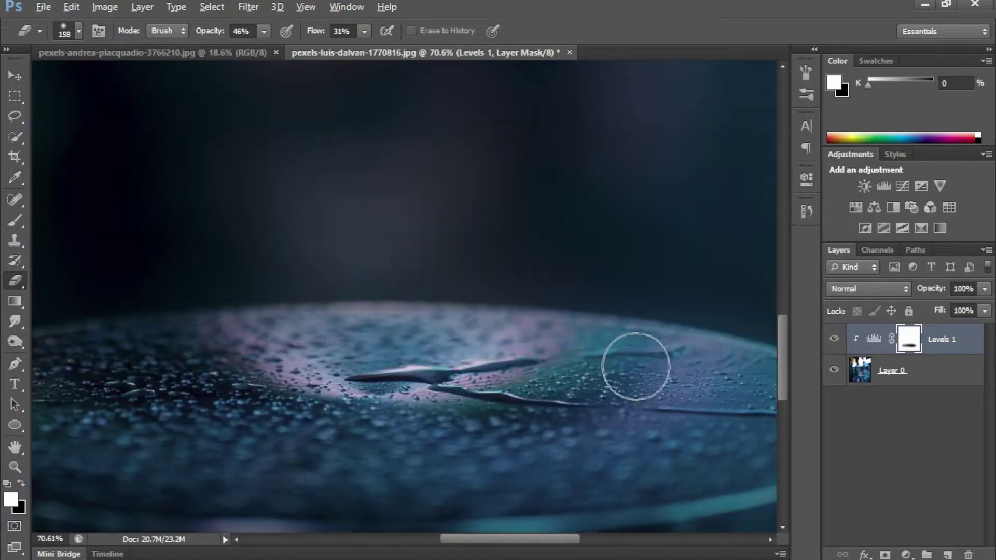
scroll(366, 341, "down", 3)
left_click_drag(698, 343, 300, 369)
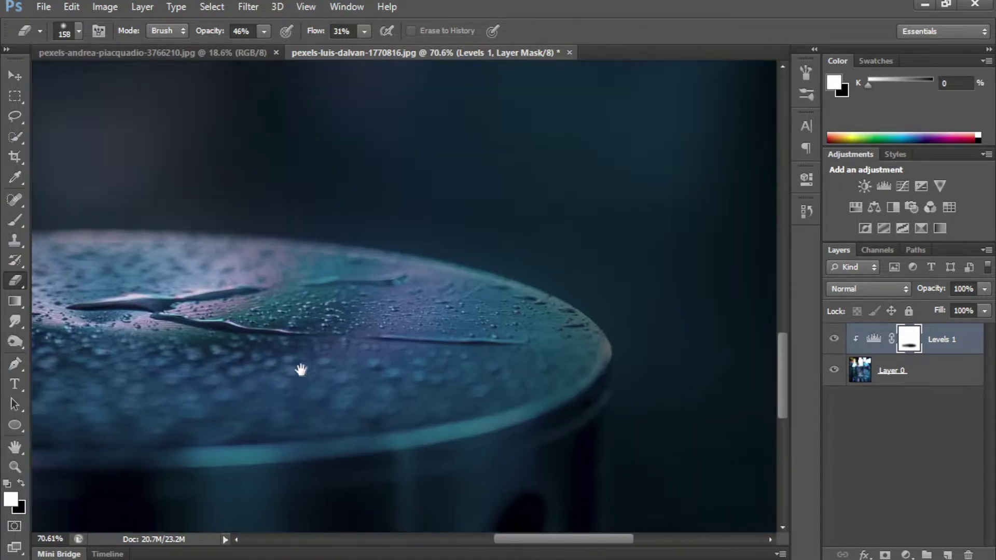
- Open the lightbulb PNG via File > Open
scroll(476, 315, "down", 2)
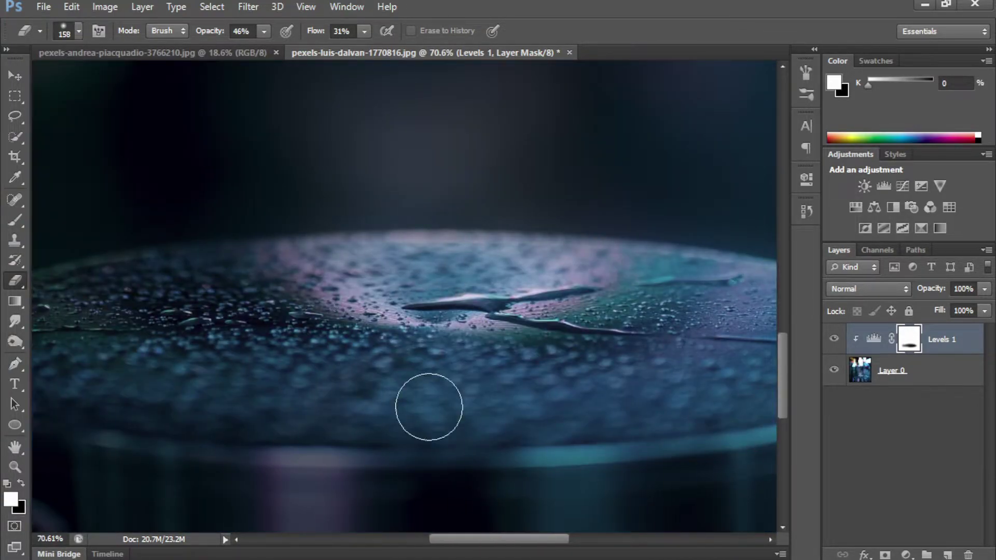
scroll(474, 327, "down", 2)
scroll(524, 440, "up", 1)
scroll(306, 416, "down", 1)
scroll(398, 402, "down", 1)
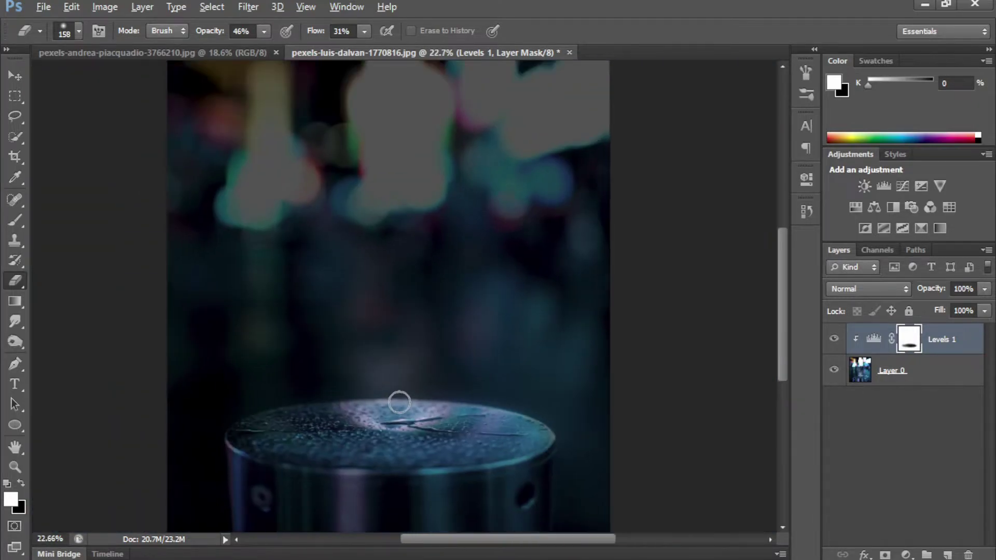
left_click(43, 6)
left_click(48, 38)
- Open the lightbulb image and drag it into the pedestal document with the Move tool
double_click(232, 98)
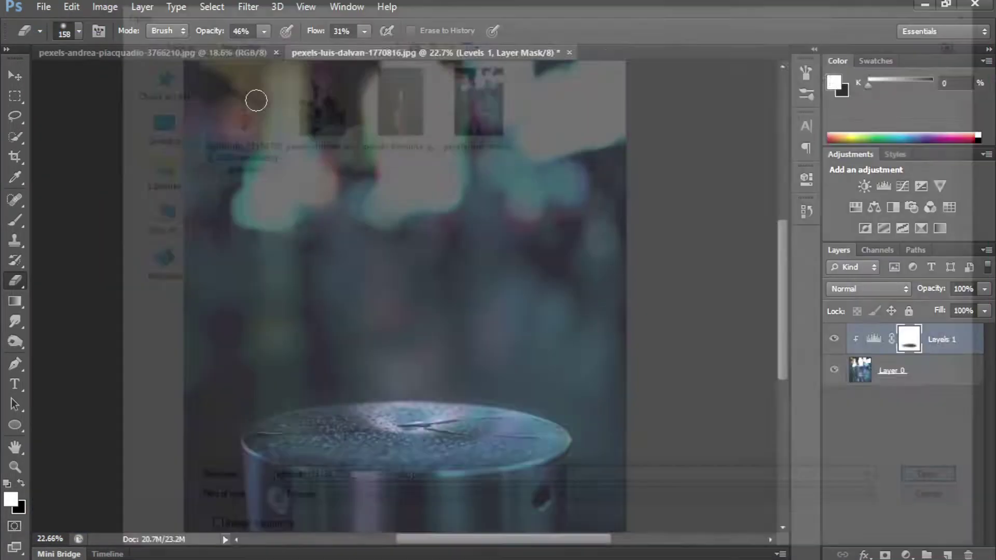
key("v")
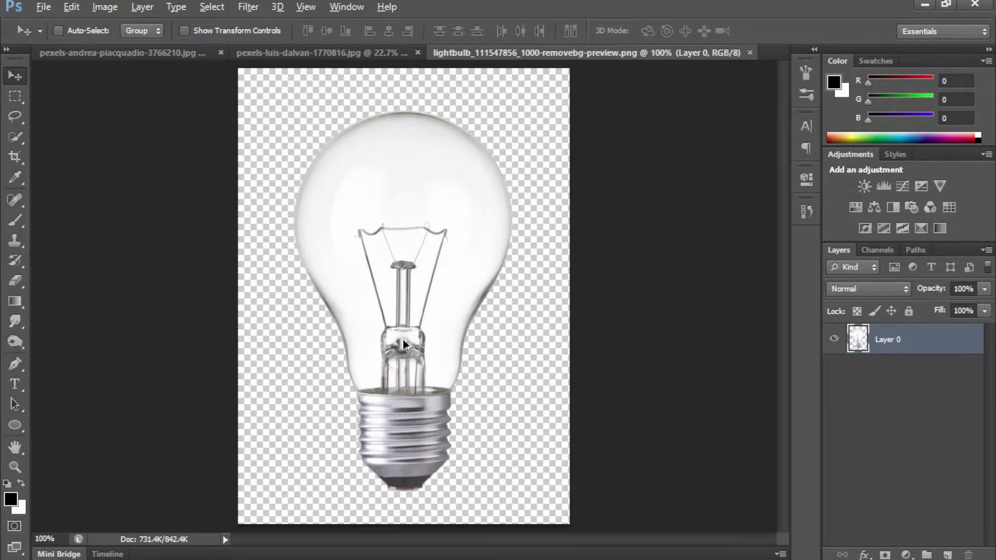
mouse_move(404, 345)
left_mouse_down()
mouse_move(396, 322)
mouse_move(437, 307)
mouse_move(442, 154)
left_mouse_up()
- Free-transform the bulb larger so it stands on the cylinder top, and commit
key("ctrl+t")
left_click_drag(390, 201, 356, 193)
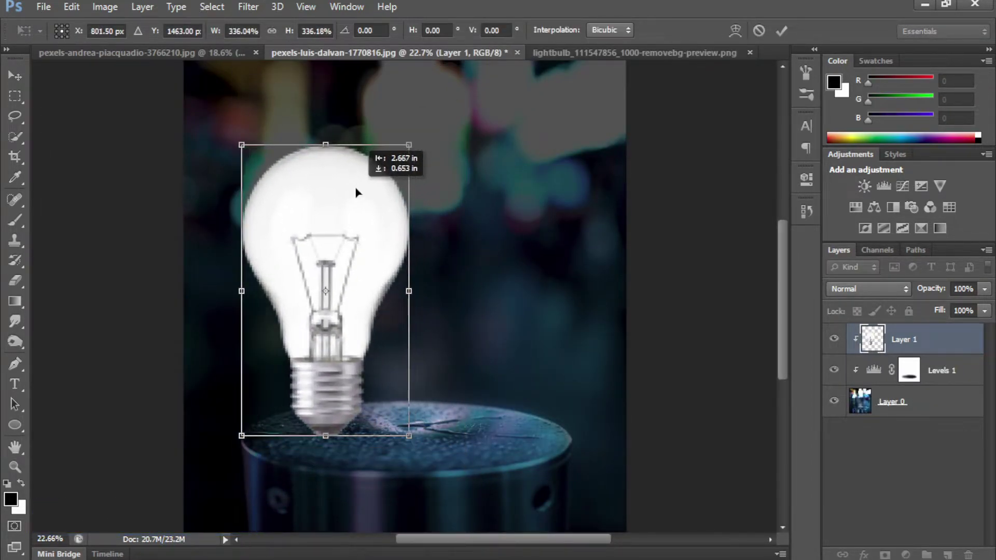
left_click_drag(411, 141, 415, 130)
left_click(782, 31)
scroll(329, 307, "down", 2)
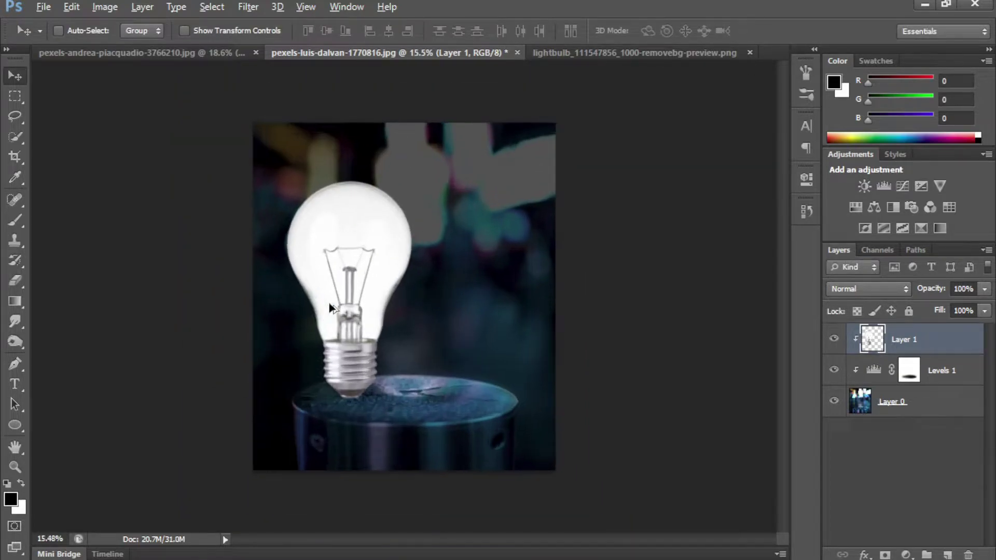
scroll(329, 305, "up", 3)
scroll(362, 389, "up", 5)
scroll(363, 389, "down", 7)
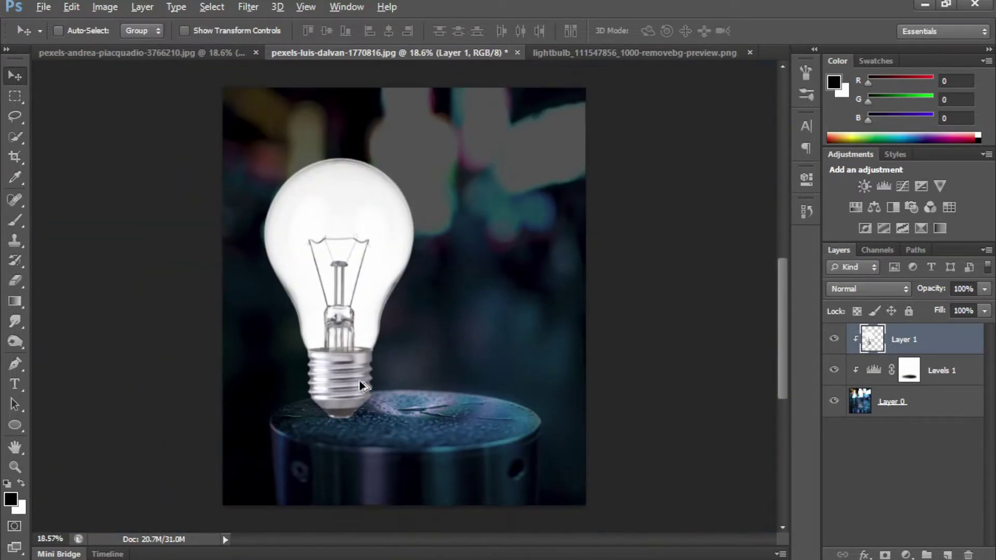
left_click(893, 291)
- Set the bulb layer to Linear Burn and duplicate it
left_click(894, 198)
key("Up")
key("Up")
key("Up")
key("Up")
key("Up")
key("Up")
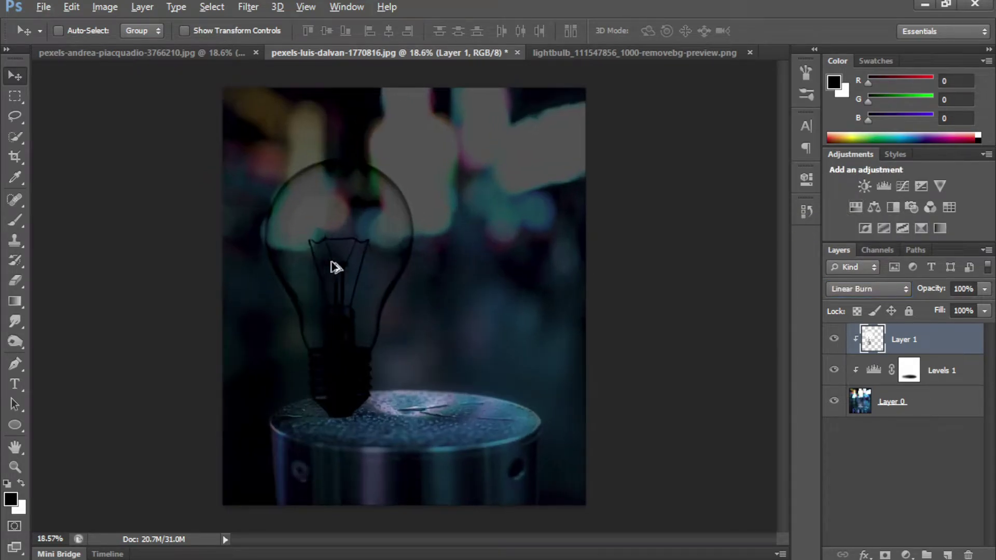
left_click(867, 289)
left_click(956, 339)
key("ctrl+j")
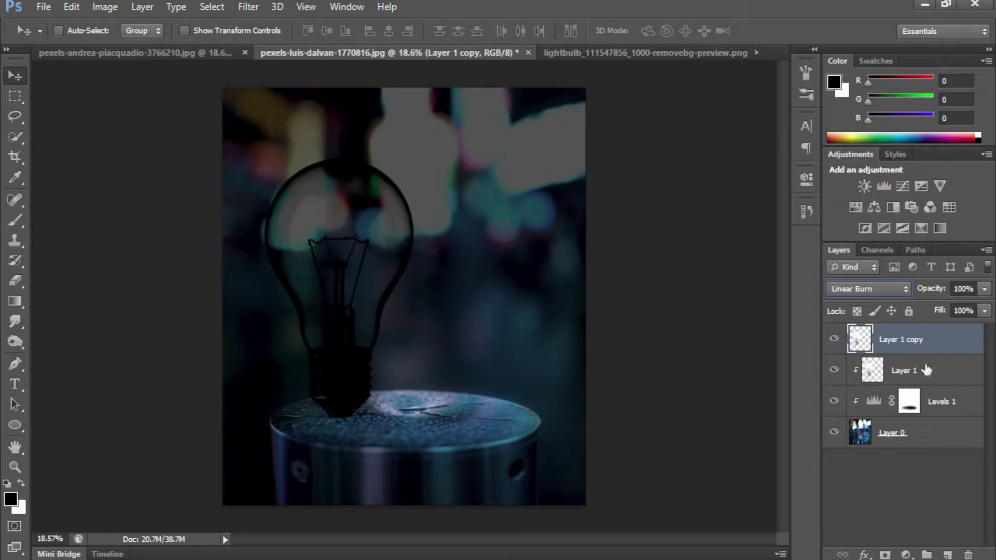
- Hide the original Layer 1 and set the Eraser to 100% opacity for the copy
left_click(902, 371)
left_click(834, 370)
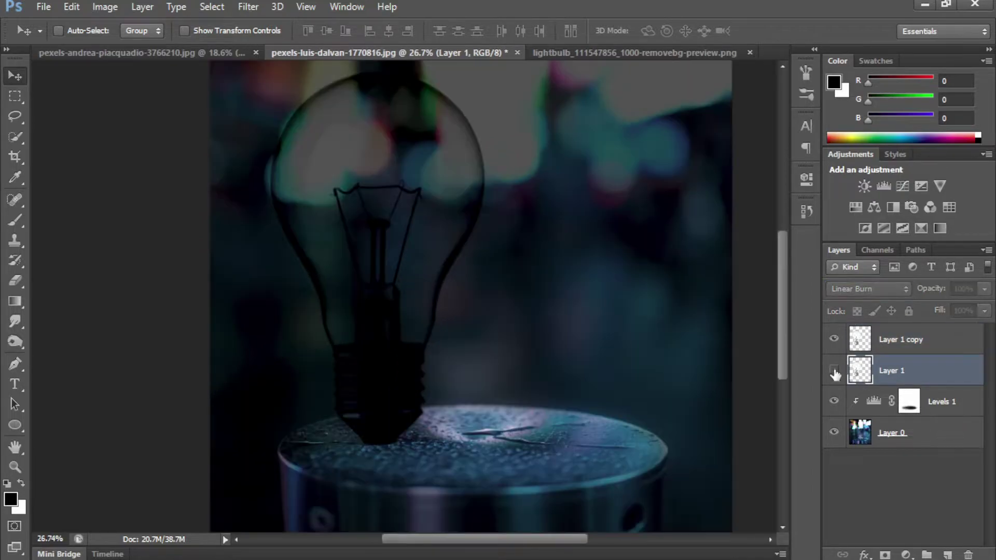
key("e")
left_click(902, 339)
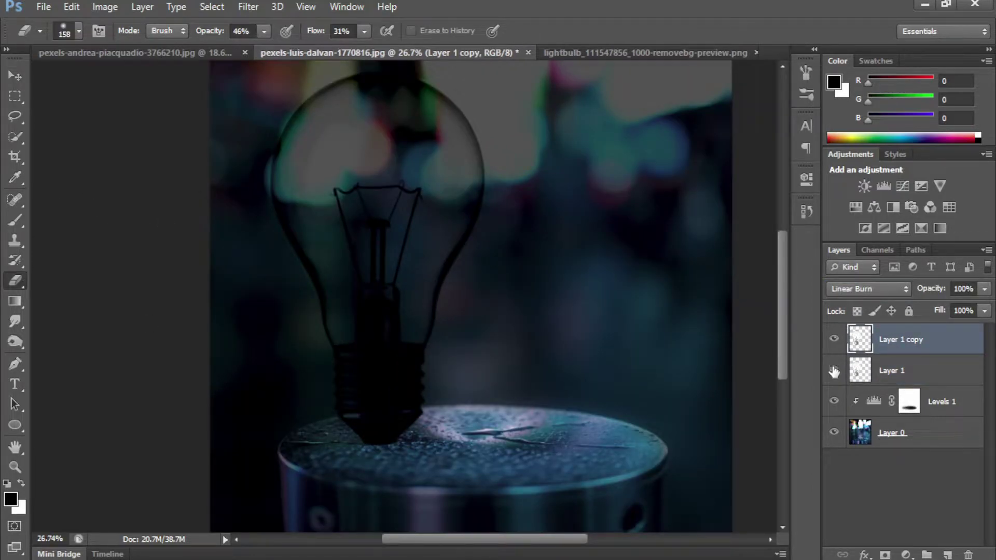
left_click(833, 370)
scroll(450, 288, "up", 3)
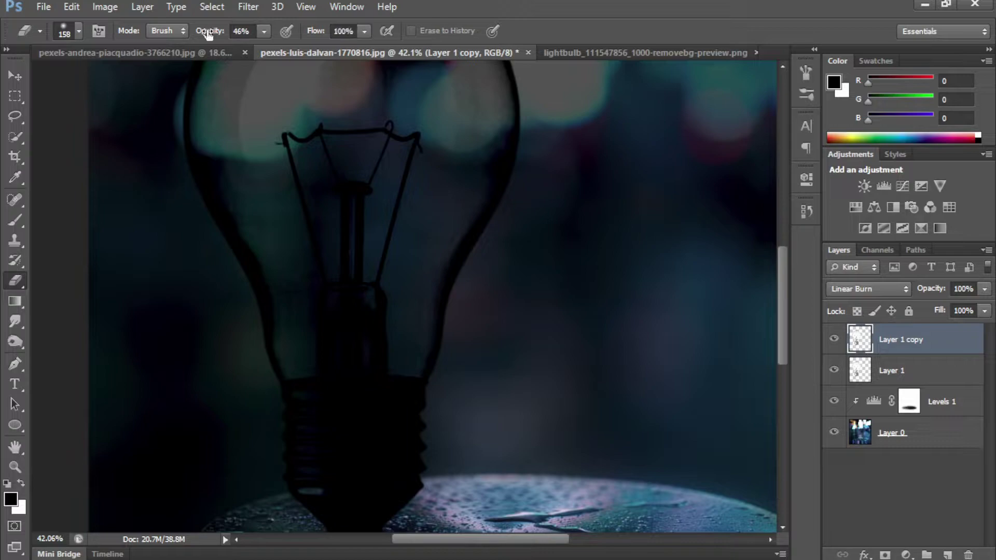
left_click_drag(208, 34, 244, 33)
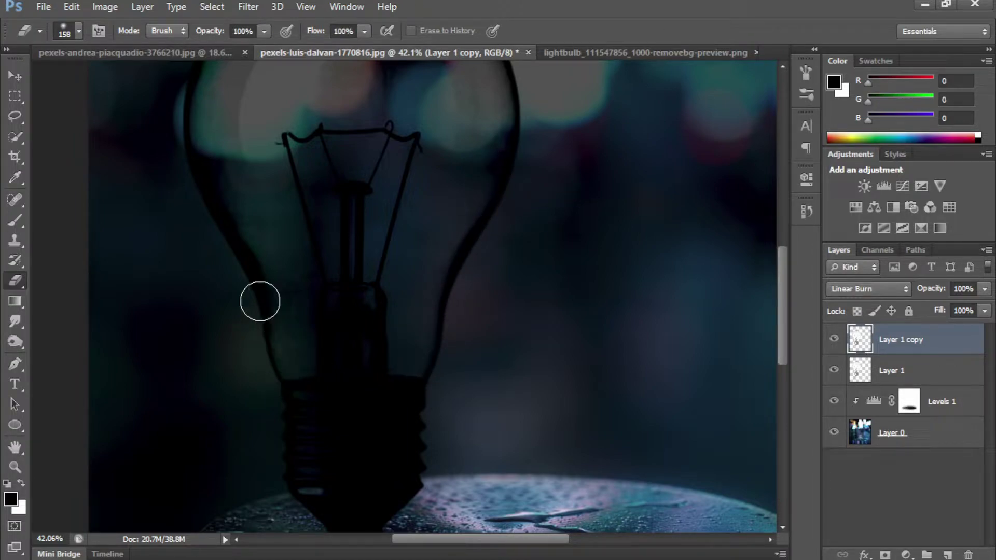
- Erase most of the bulb copy, leaving only the glass's upper curve
left_click_drag(316, 147, 326, 365)
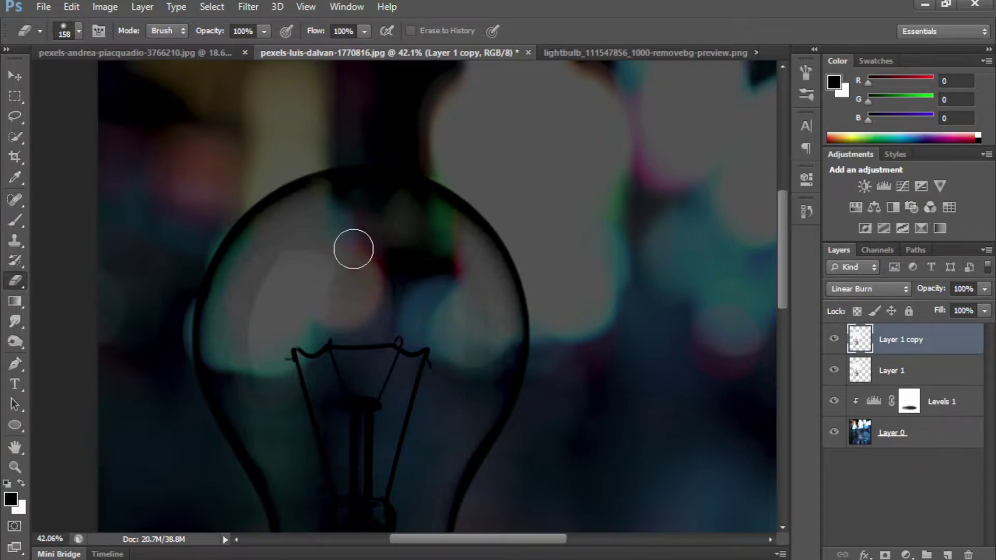
scroll(363, 249, "down", 5)
scroll(173, 205, "up", 5)
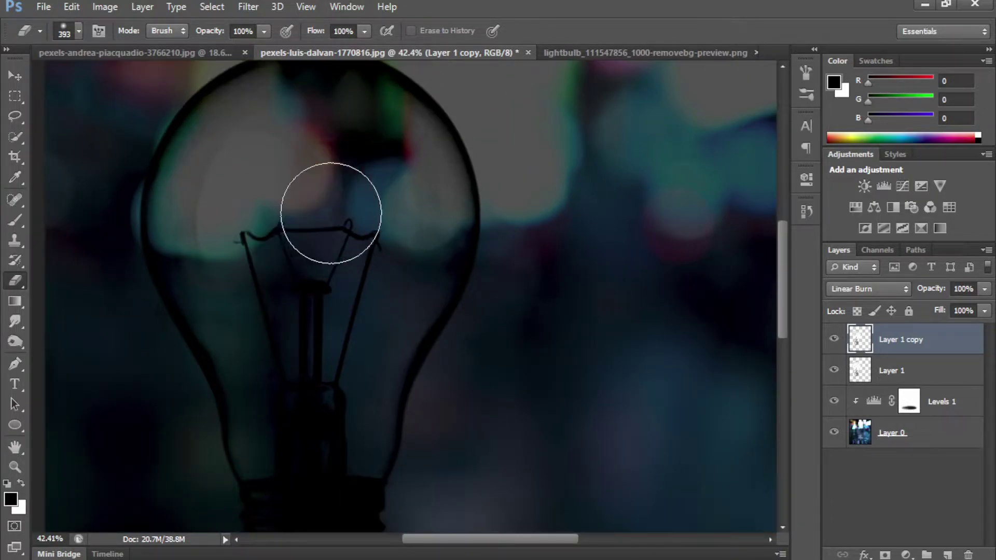
key("bracketright")
left_click_drag(448, 309, 564, 95)
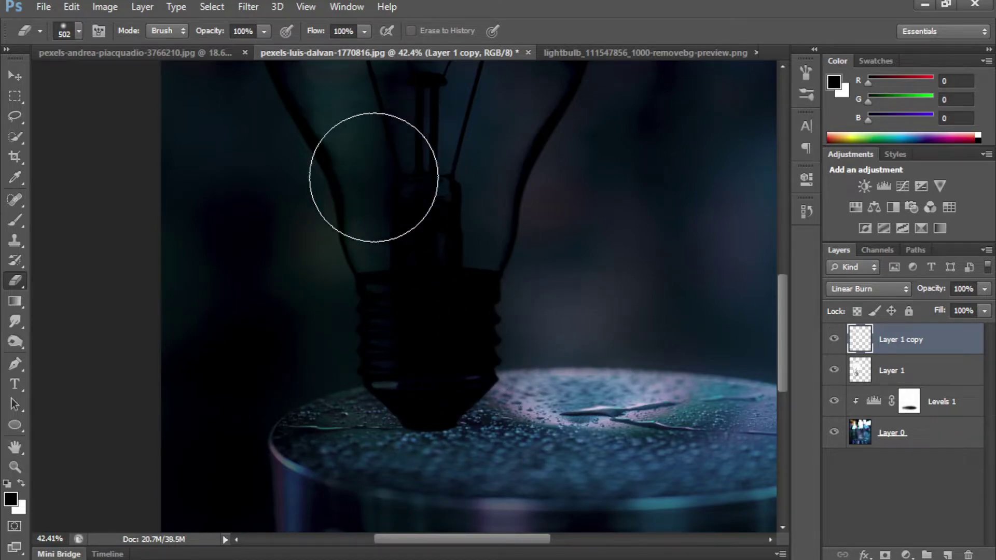
scroll(494, 220, "down", 4)
left_click(833, 370)
scroll(484, 234, "up", 1)
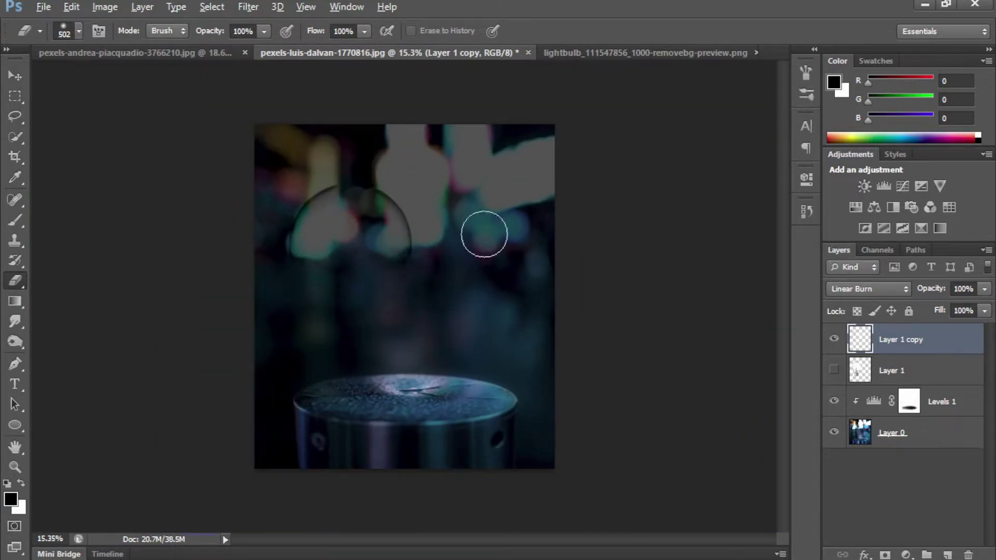
- Duplicate the bulb again, then select Layer 1 and duplicate it into Layer 1 copy 5
key("ctrl+j")
key("ctrl+j")
key("ctrl+j")
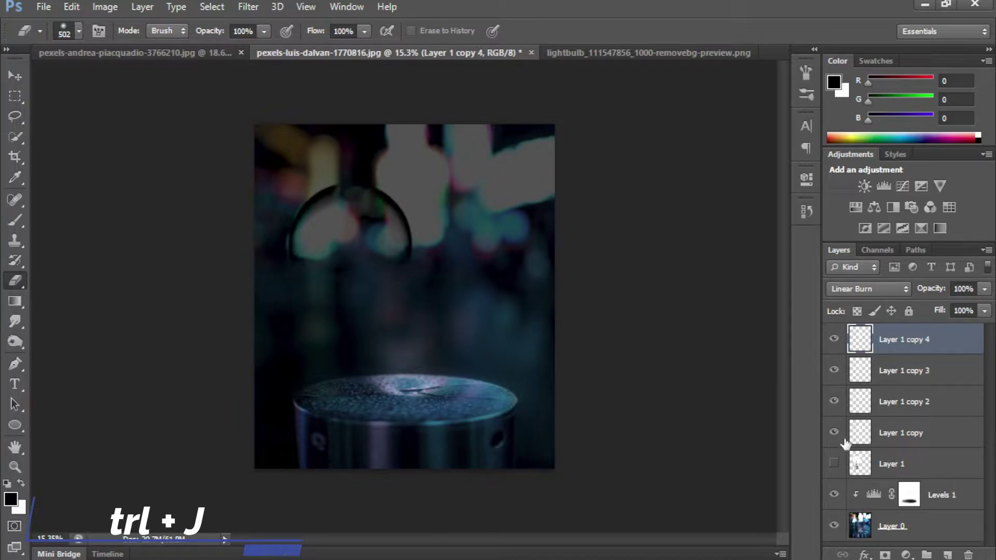
left_click(833, 463)
scroll(384, 273, "up", 2)
scroll(357, 213, "up", 1)
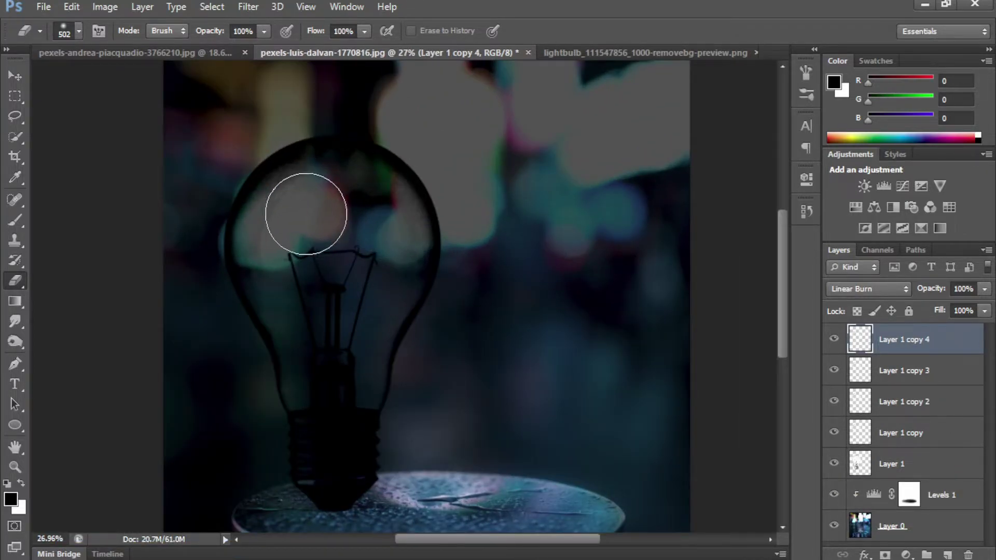
left_click(914, 371)
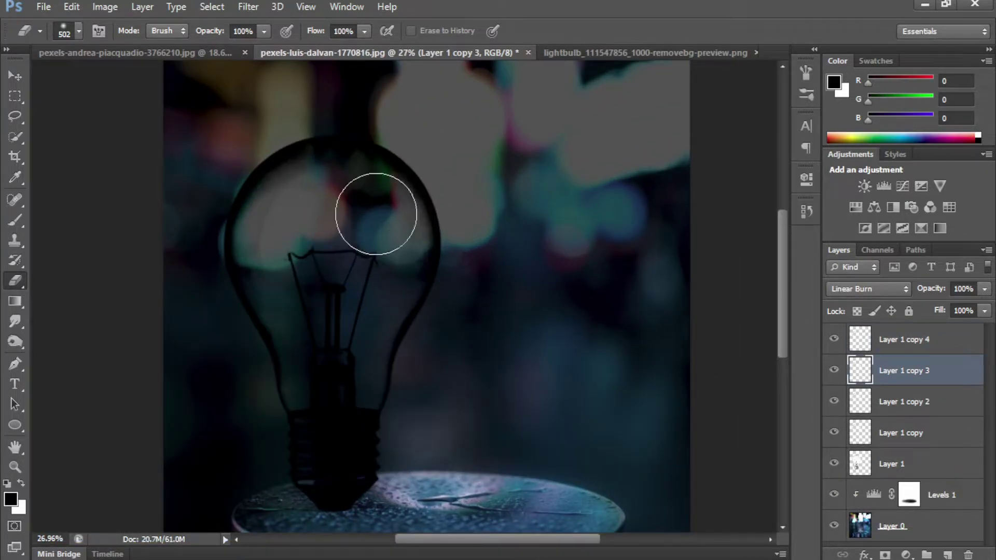
left_click(885, 403)
scroll(328, 258, "down", 2)
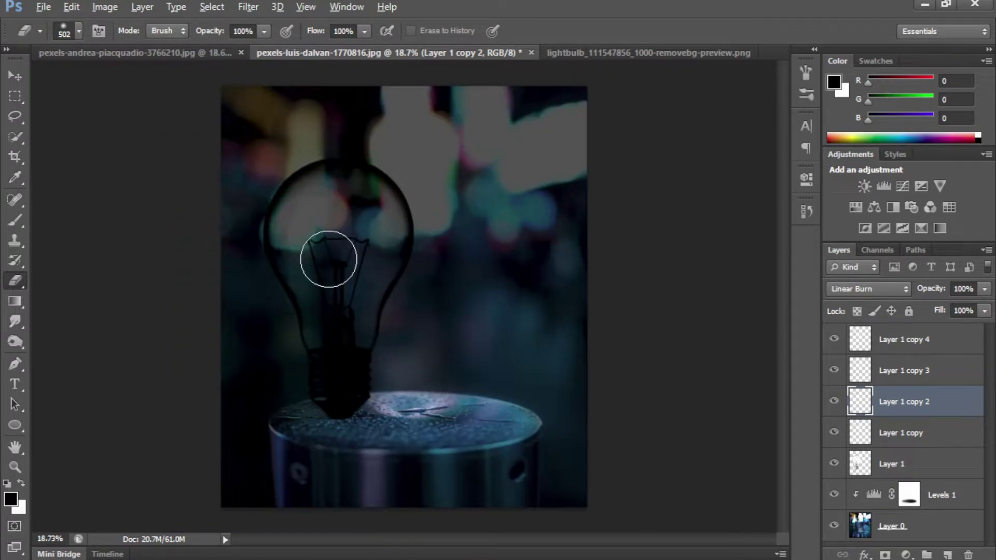
left_click(883, 466)
scroll(345, 211, "up", 2)
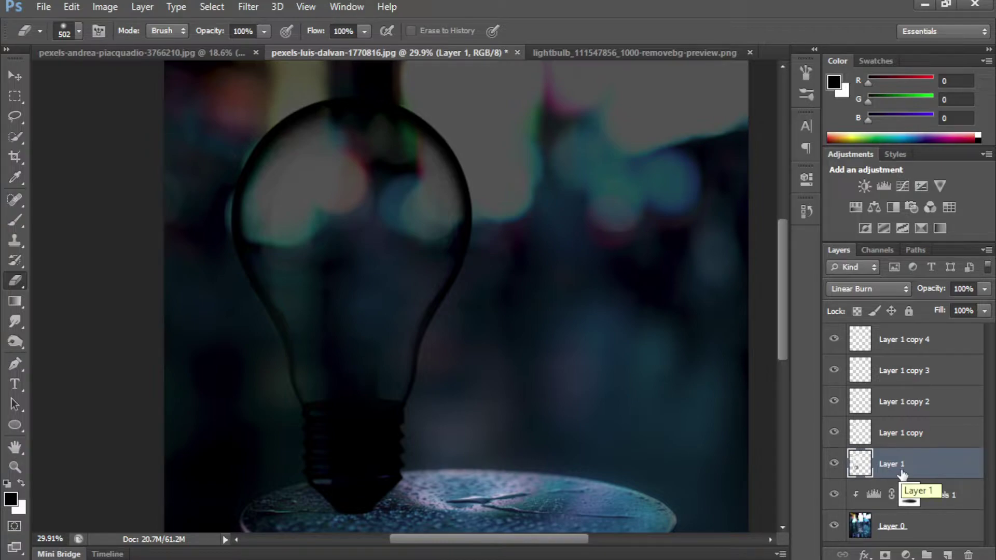
key("ctrl+j")
- Set Layer 1 copy 5 to Normal blending and move it below Layer 1
left_click(863, 289)
left_click(851, 6)
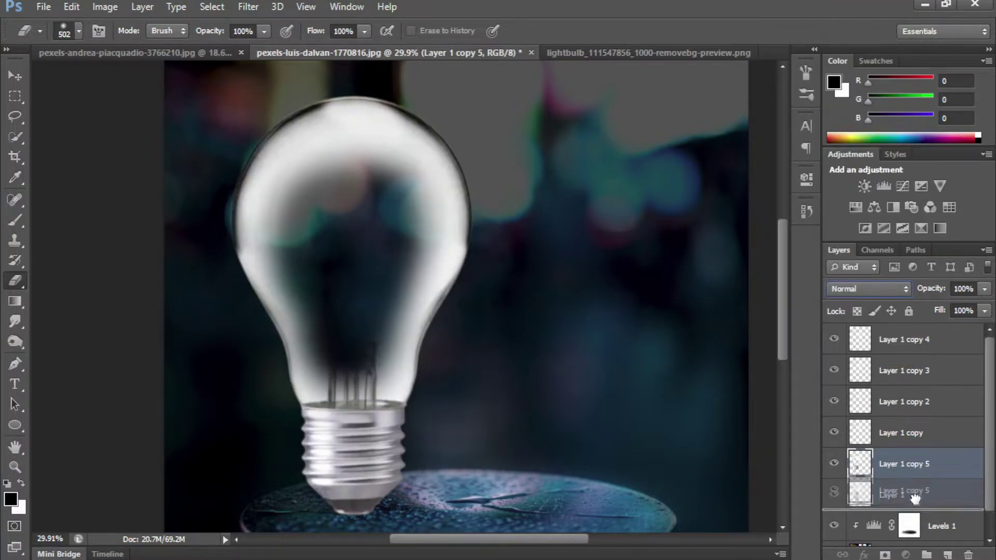
left_click_drag(892, 464, 892, 510)
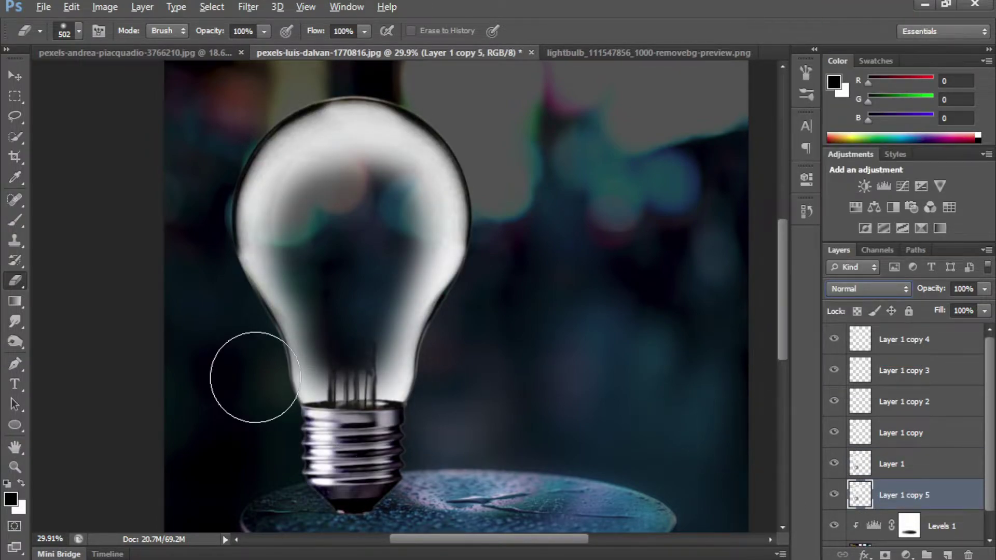
- Erase the glass glow and filament from the copy, keeping only the bright screw base
mouse_move(254, 377)
left_mouse_down()
mouse_move(340, 332)
mouse_move(378, 223)
mouse_move(512, 174)
mouse_move(240, 321)
left_mouse_up()
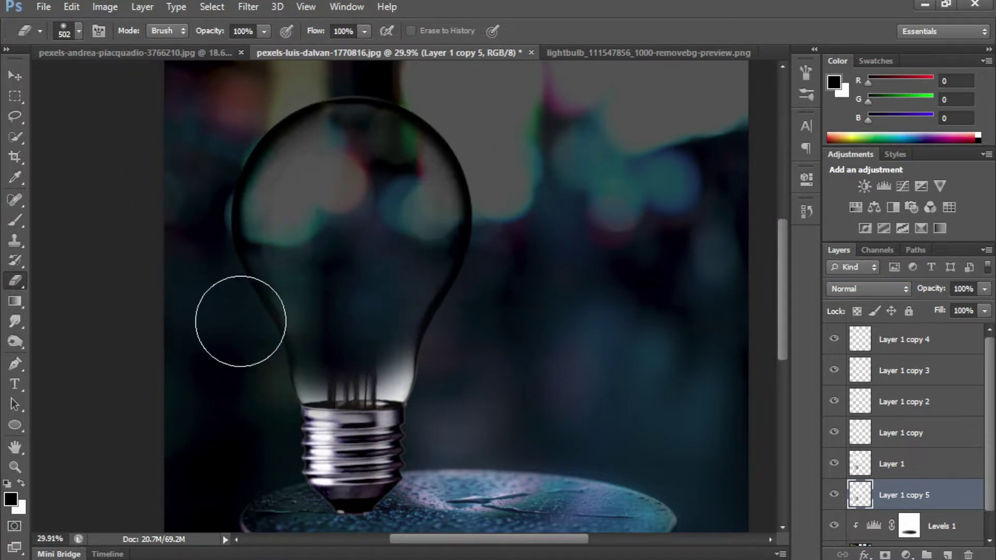
scroll(334, 389, "up", 3)
key("bracketleft")
key("bracketleft")
key("bracketleft")
scroll(389, 277, "up", 4)
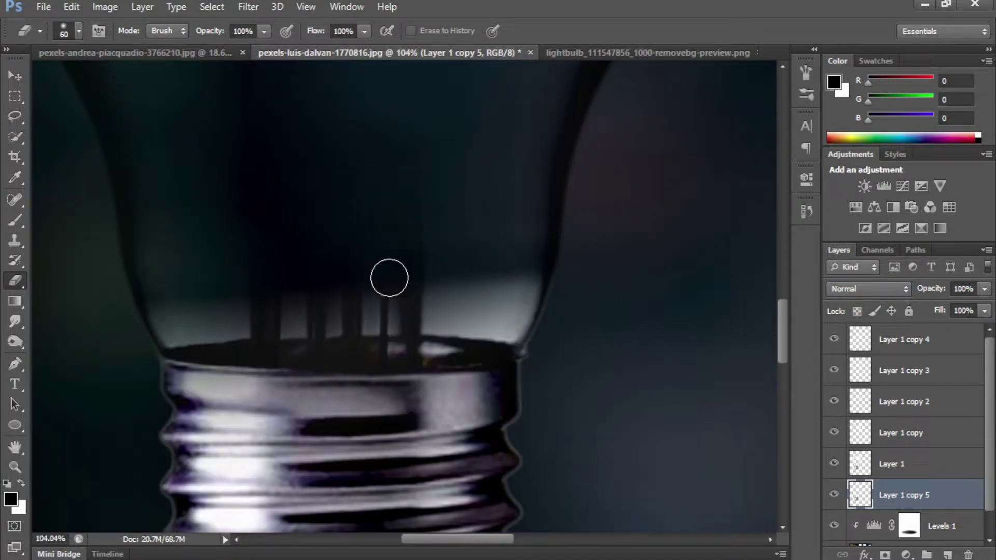
mouse_move(389, 278)
left_mouse_down()
mouse_move(223, 325)
mouse_move(515, 312)
mouse_move(273, 349)
left_mouse_up()
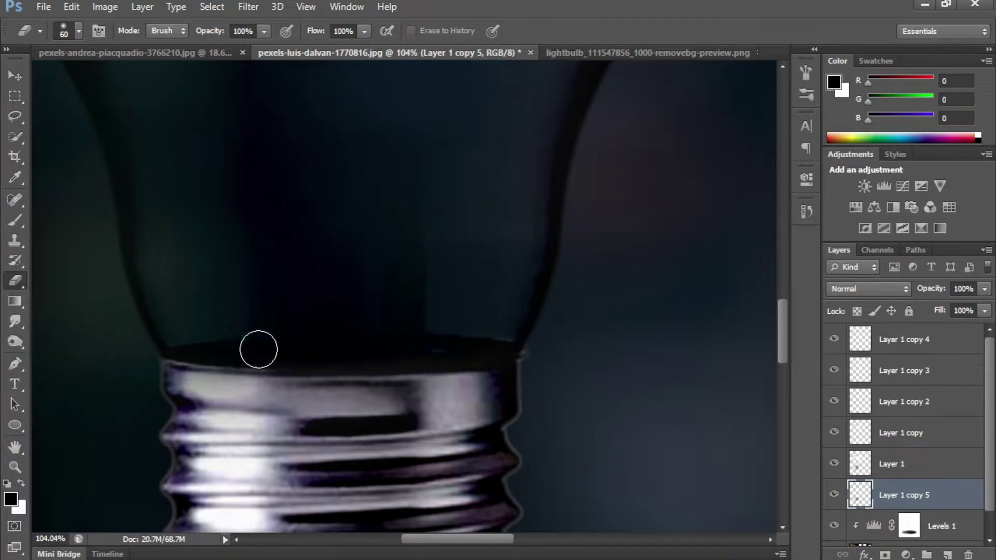
scroll(409, 260, "down", 5)
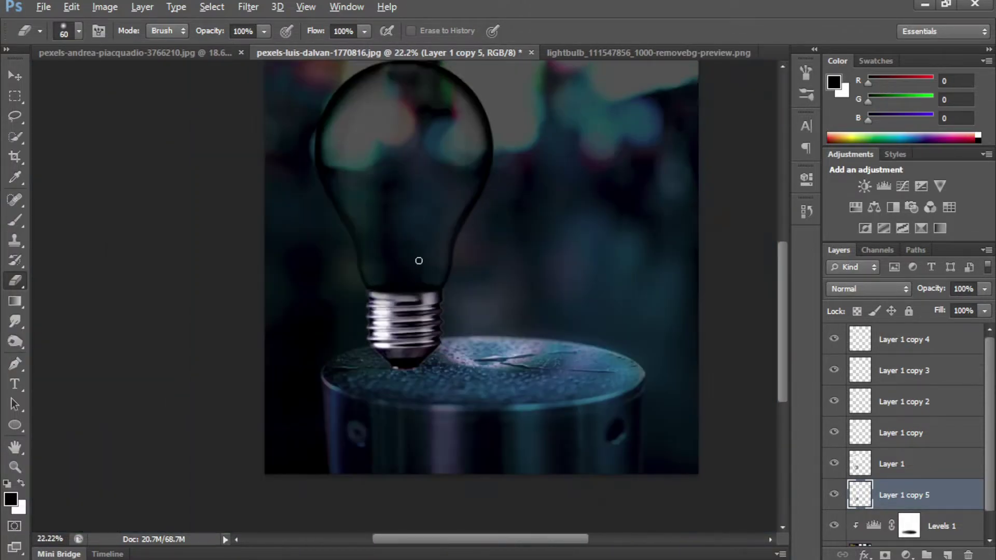
scroll(300, 322, "up", 4)
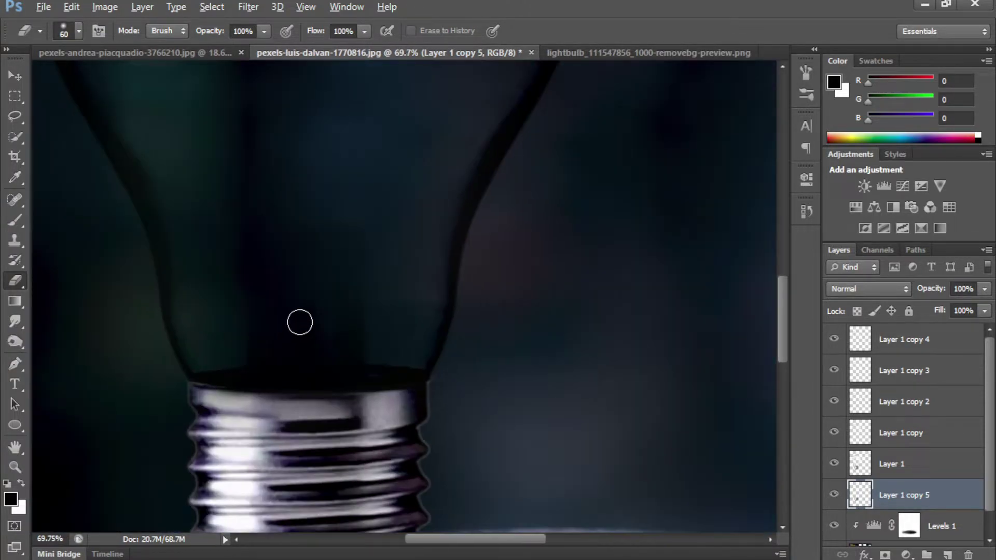
- Select Layer 1 together with the burned bulb copies
left_click(874, 469)
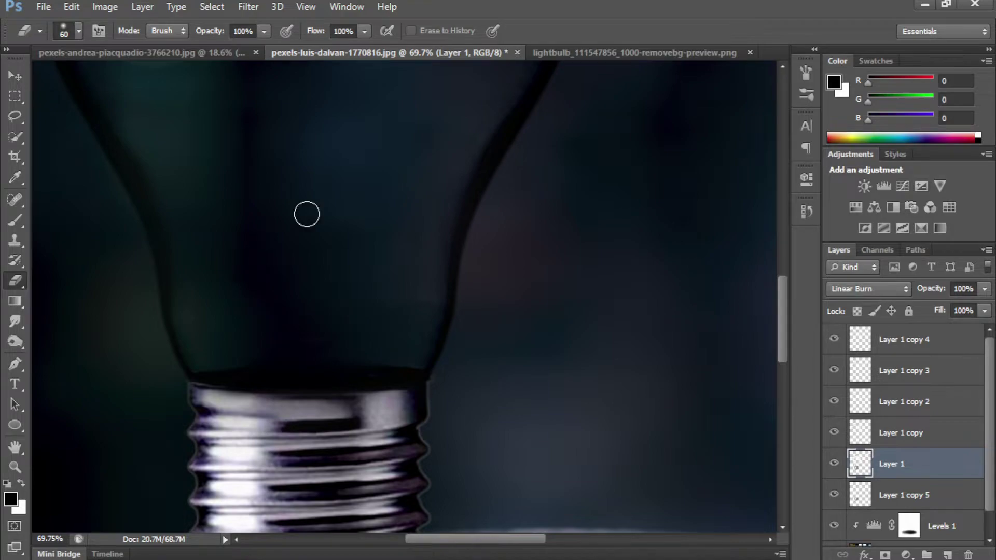
scroll(311, 228, "down", 5)
scroll(321, 223, "down", 3)
scroll(332, 221, "up", 2)
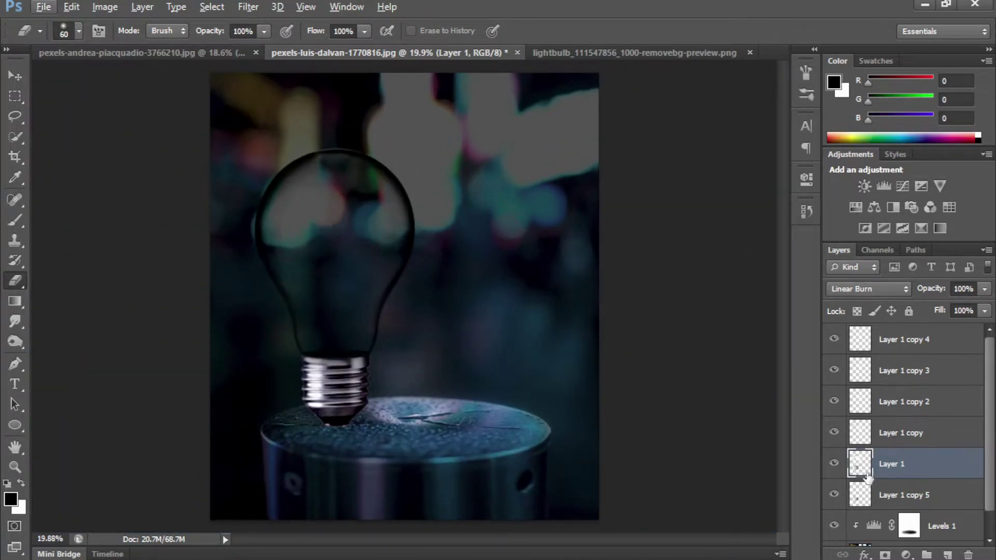
left_click(901, 339)
- Group the bulb copies into Group 1, move Layer 1 inside, and collapse it
key("ctrl+g")
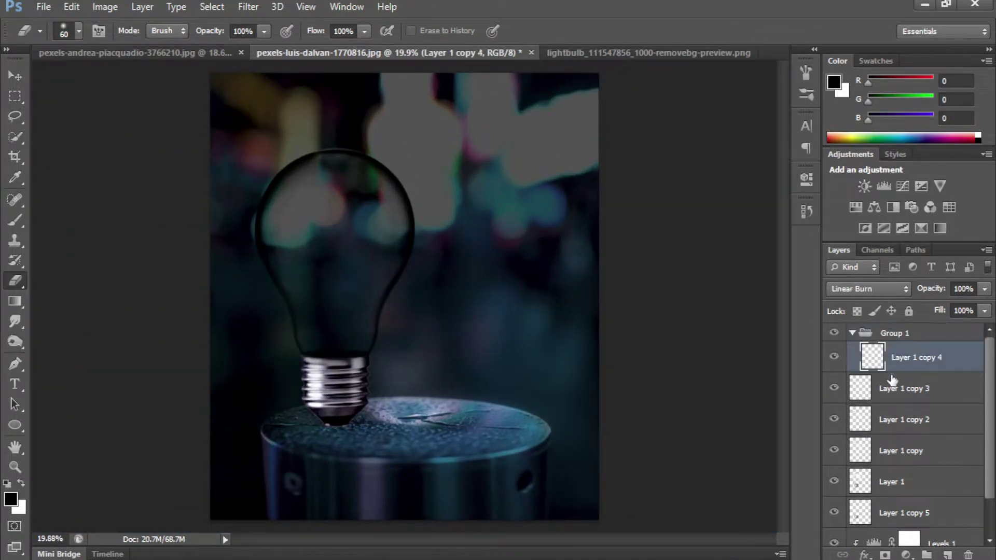
left_click_drag(902, 389, 903, 374)
left_click_drag(902, 419, 903, 404)
left_click_drag(903, 451, 902, 435)
left_click_drag(891, 481, 890, 347)
left_click(852, 333)
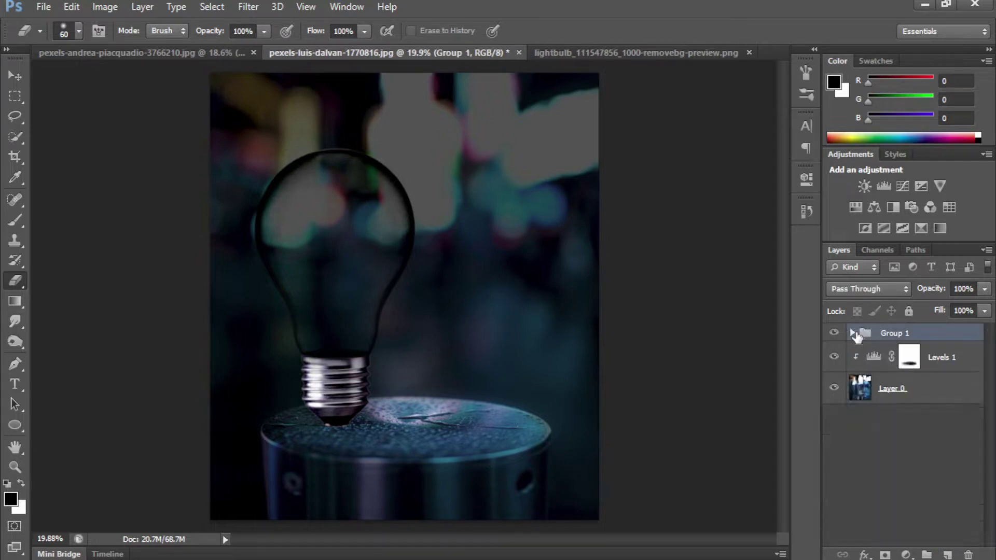
- Add an empty Layer 2 and set up a small, low-opacity black brush
left_click(947, 555)
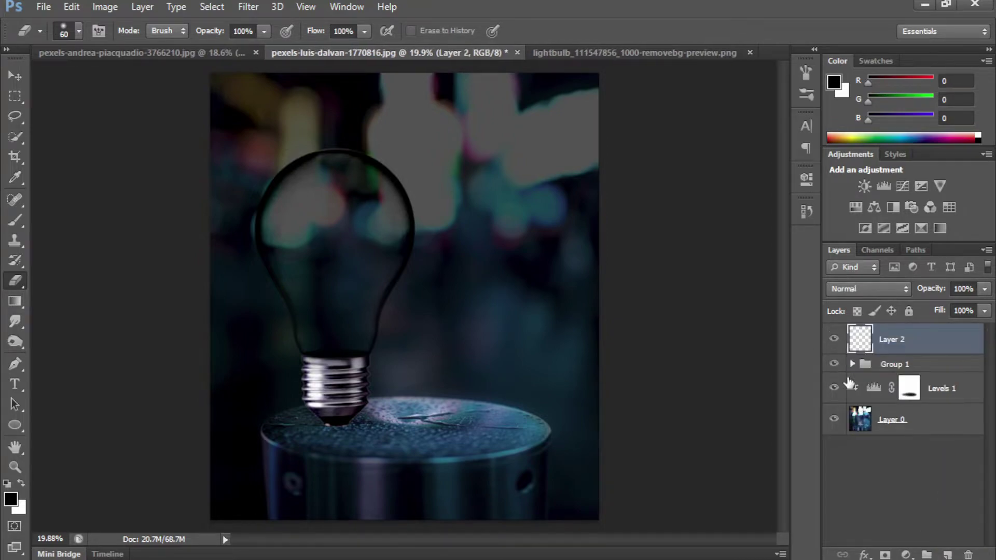
left_click(9, 223)
scroll(313, 389, "up", 2)
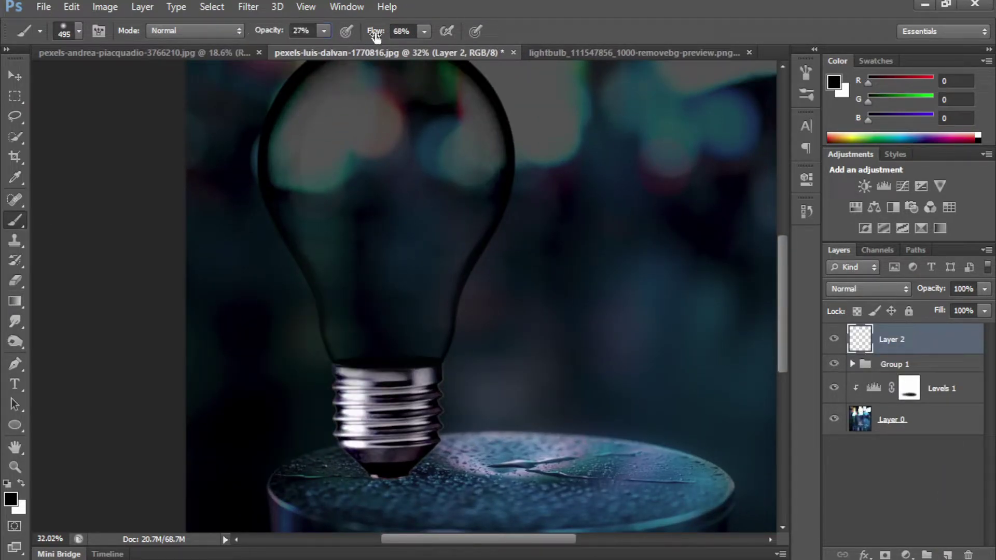
scroll(347, 451, "up", 2)
scroll(363, 311, "down", 2)
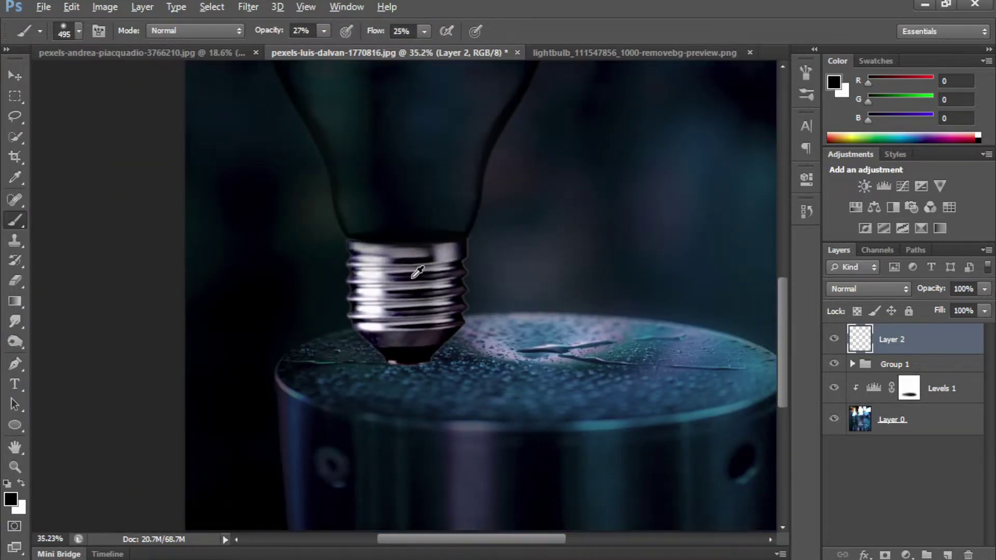
scroll(367, 289, "up", 2)
right_click(347, 294, "ctrl")
key("Escape")
left_click_drag(389, 278, 355, 289)
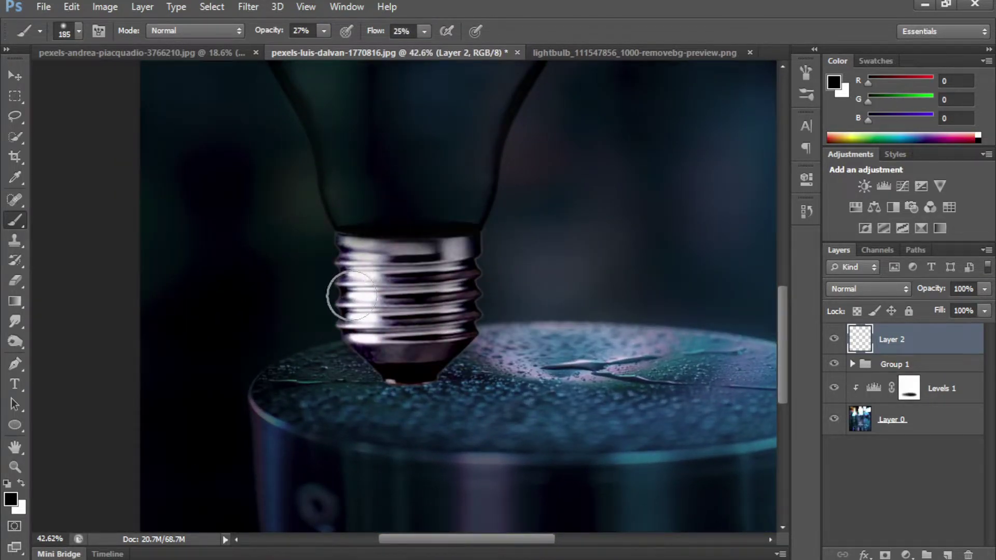
scroll(367, 234, "up", 2)
- Paint dark shading over the left edge, threads and bottom of the metal base
mouse_move(359, 215)
left_mouse_down()
mouse_move(378, 366)
mouse_move(351, 345)
mouse_move(382, 411)
mouse_move(332, 457)
left_mouse_up()
left_click_drag(507, 240, 433, 407)
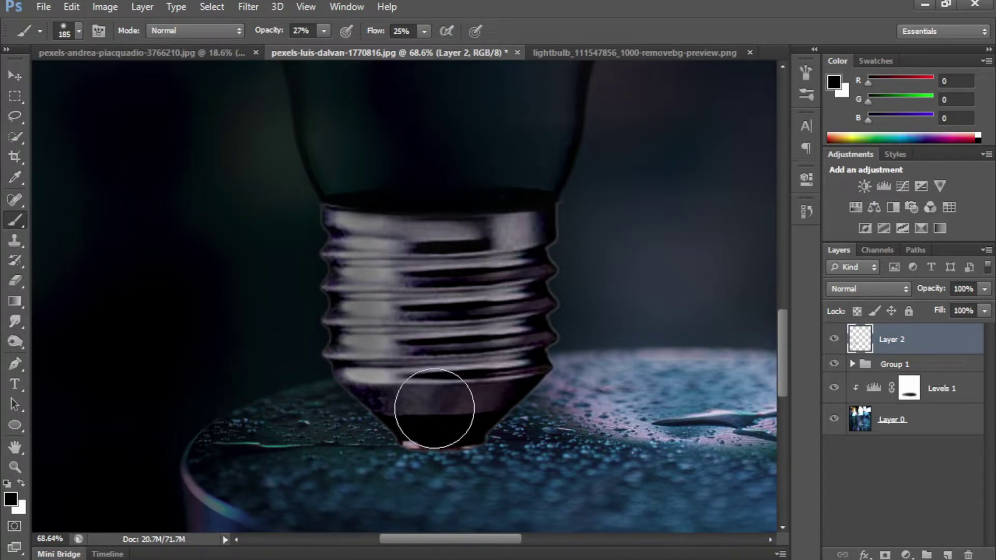
mouse_move(326, 191)
left_mouse_down()
mouse_move(413, 201)
mouse_move(333, 234)
mouse_move(338, 413)
mouse_move(507, 240)
mouse_move(407, 363)
mouse_move(349, 329)
mouse_move(338, 282)
mouse_move(520, 204)
left_mouse_up()
key("c")
scroll(645, 322, "down", 3)
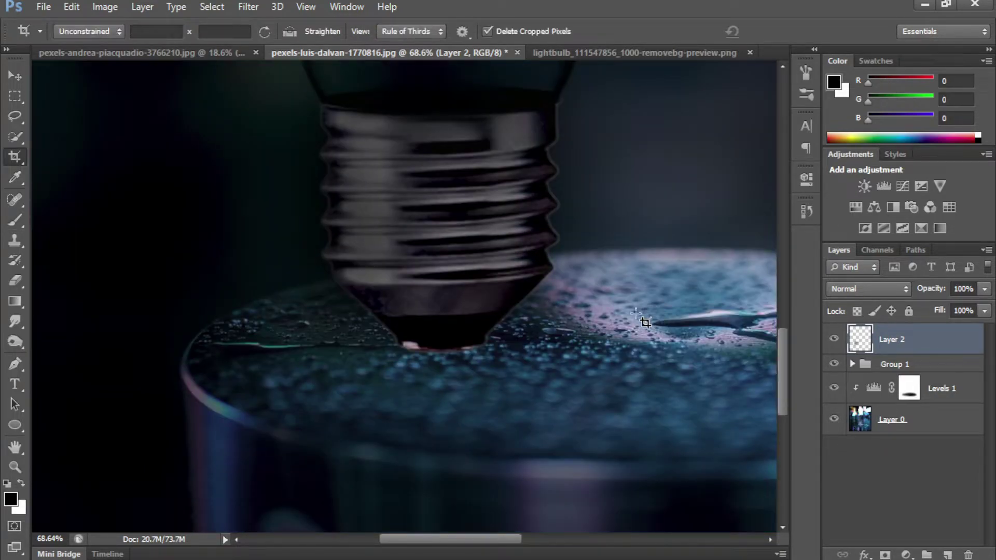
scroll(529, 312, "down", 3)
key("ctrl+minus")
key("ctrl+minus")
key("ctrl+minus")
scroll(529, 284, "up", 5)
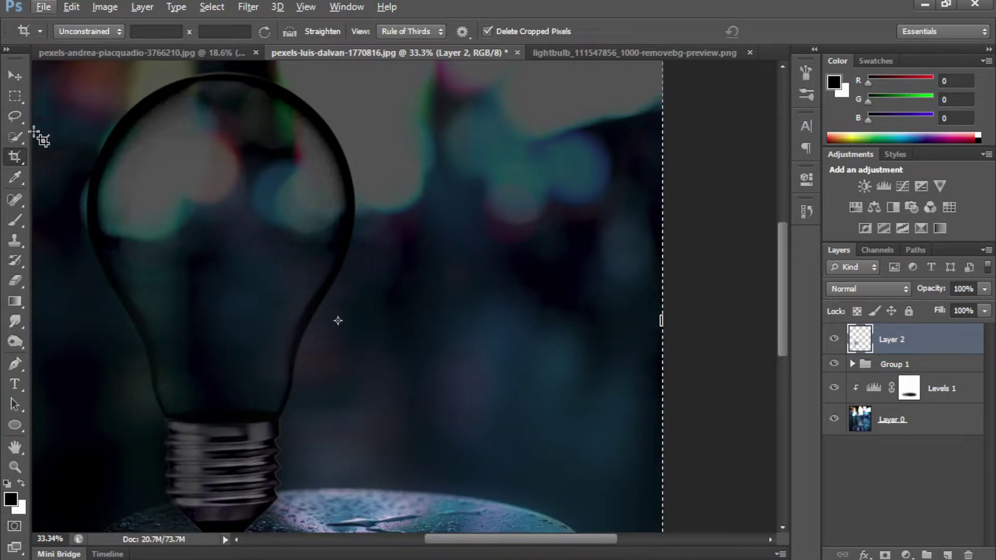
- Switch to the Eraser on Layer 2 and set a small size and hardness
left_click(17, 220)
left_click(16, 280)
scroll(368, 166, "up", 5)
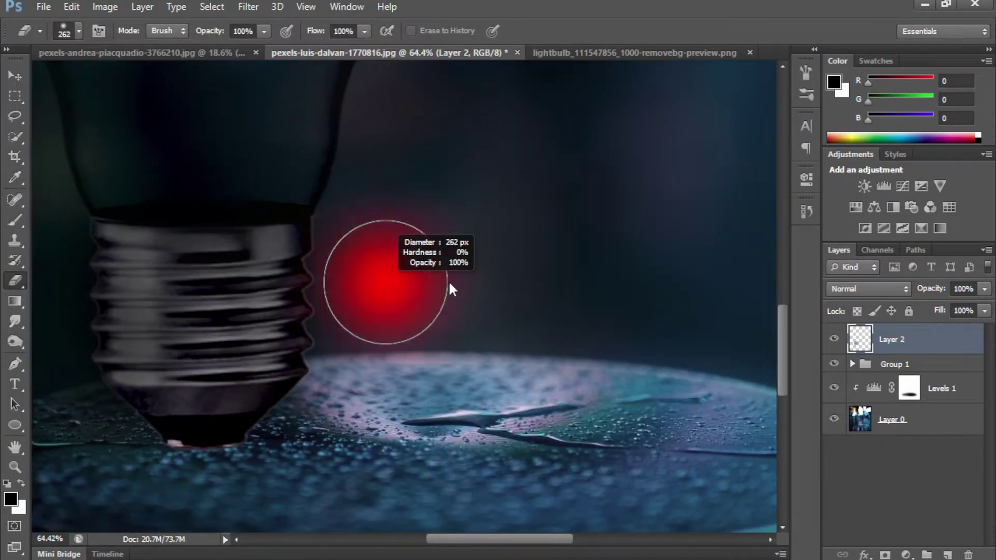
left_click_drag(449, 287, 485, 288)
scroll(311, 466, "down", 3)
scroll(311, 467, "left", 5)
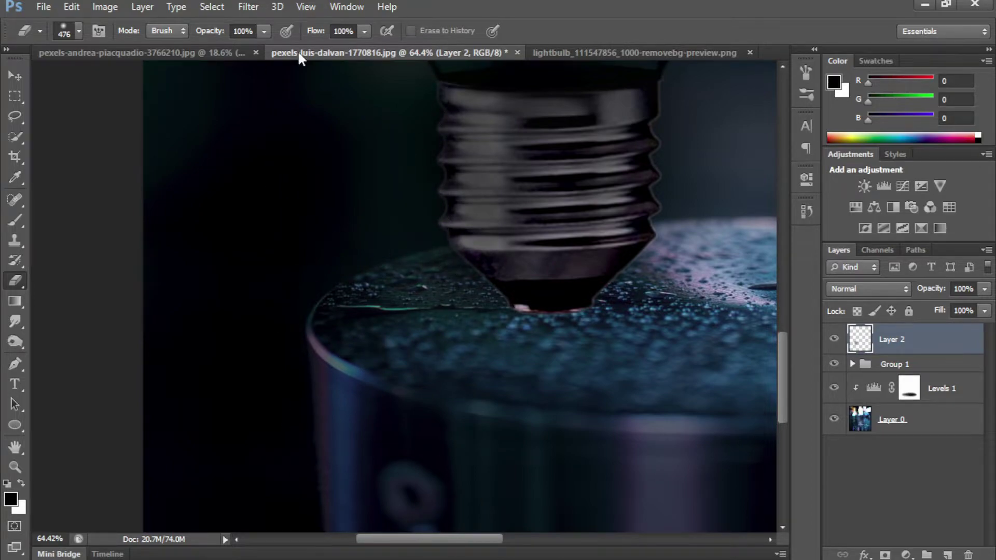
right_click(345, 201)
left_click(326, 274)
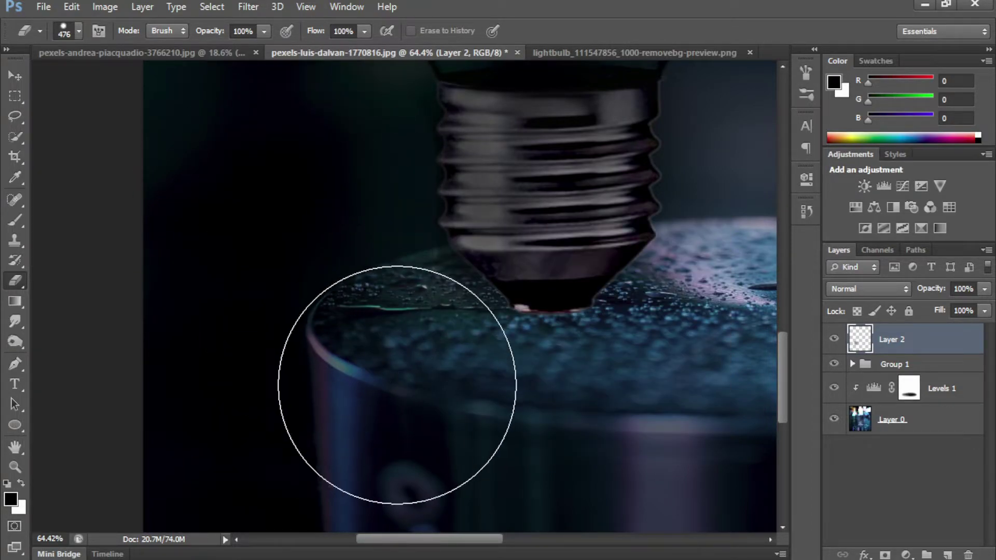
scroll(402, 282, "up", 5)
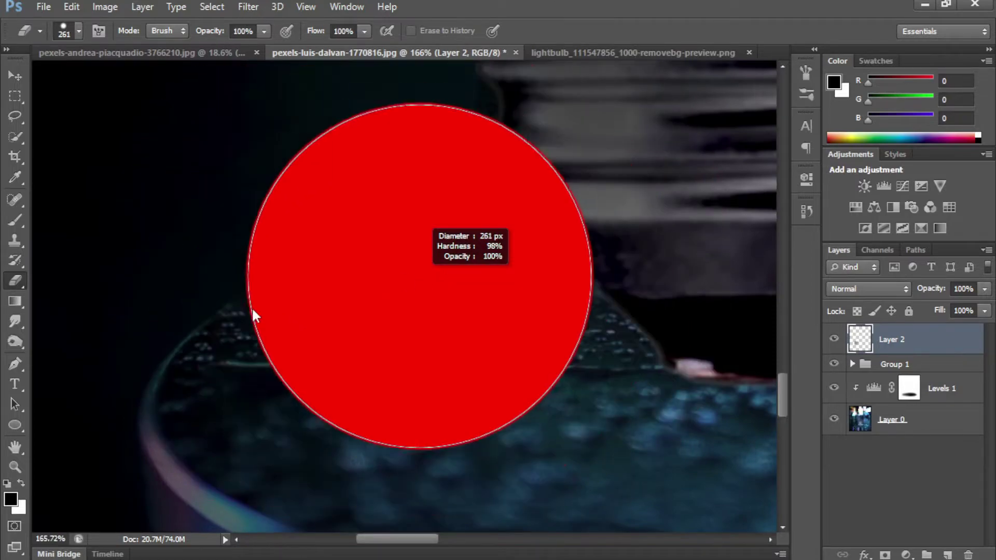
left_click_drag(418, 300, 363, 300)
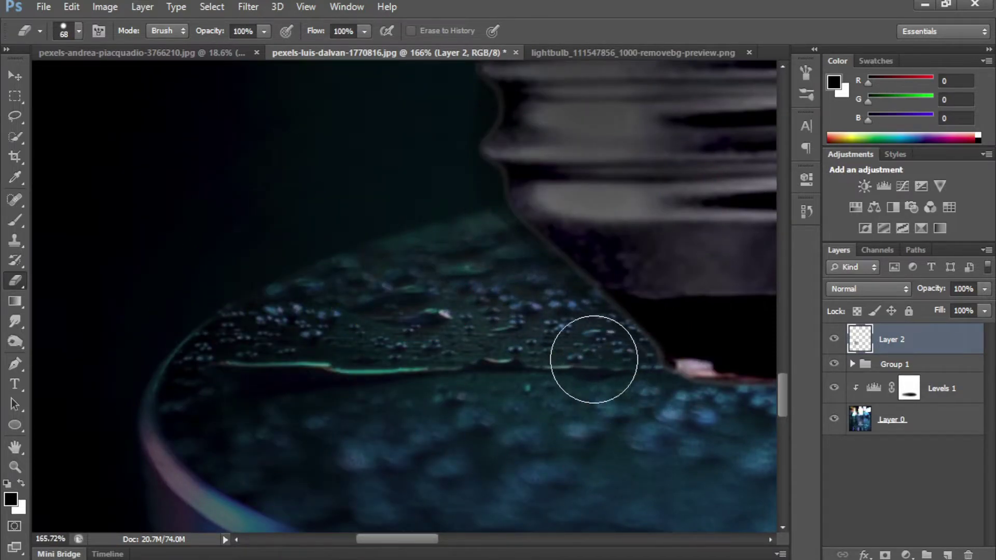
- Zoom to the screw base edge and undo a stray eraser stroke
left_click_drag(594, 359, 645, 515)
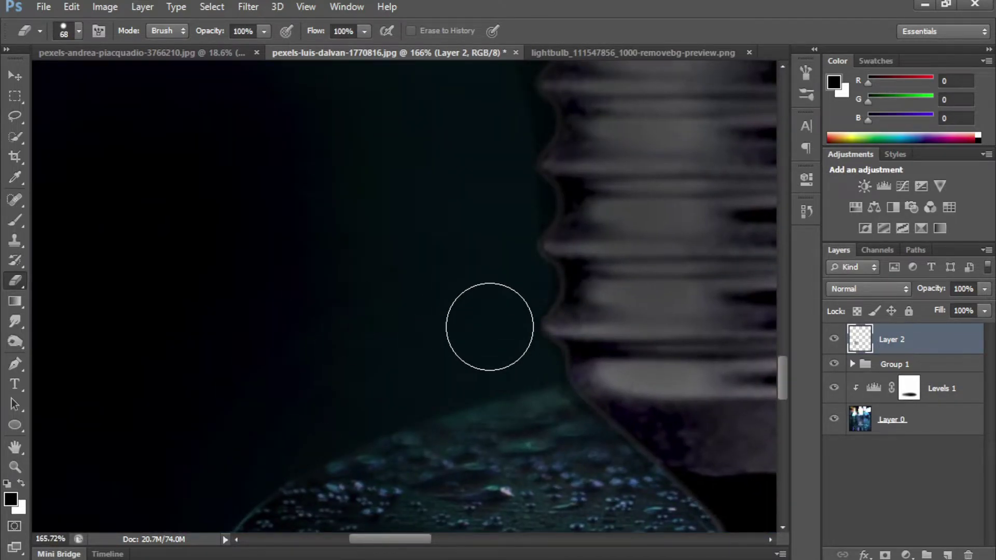
scroll(571, 295, "up", 1)
scroll(607, 225, "up", 1)
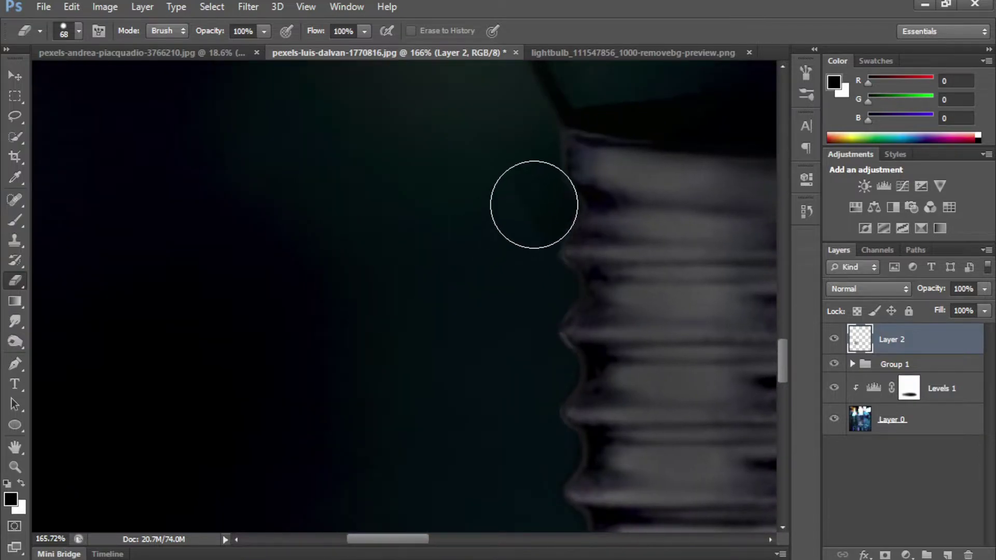
mouse_move(520, 129)
left_mouse_down()
mouse_move(411, 388)
mouse_move(472, 223)
left_mouse_up()
scroll(584, 300, "down", 2)
scroll(427, 397, "down", 1)
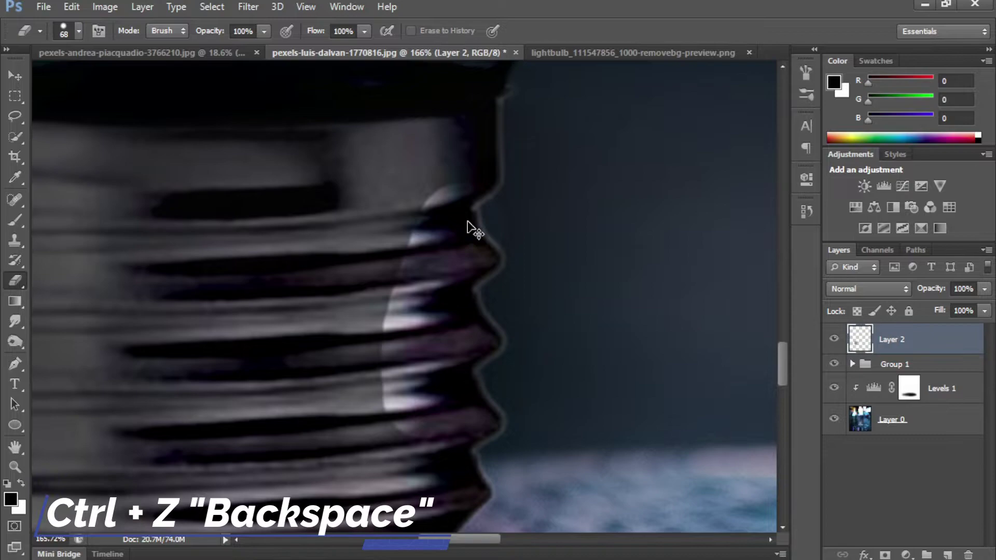
key("ctrl+z")
scroll(471, 222, "down", 3)
- Erase the light fringe along the screw base's left ridged edge
right_click(232, 134)
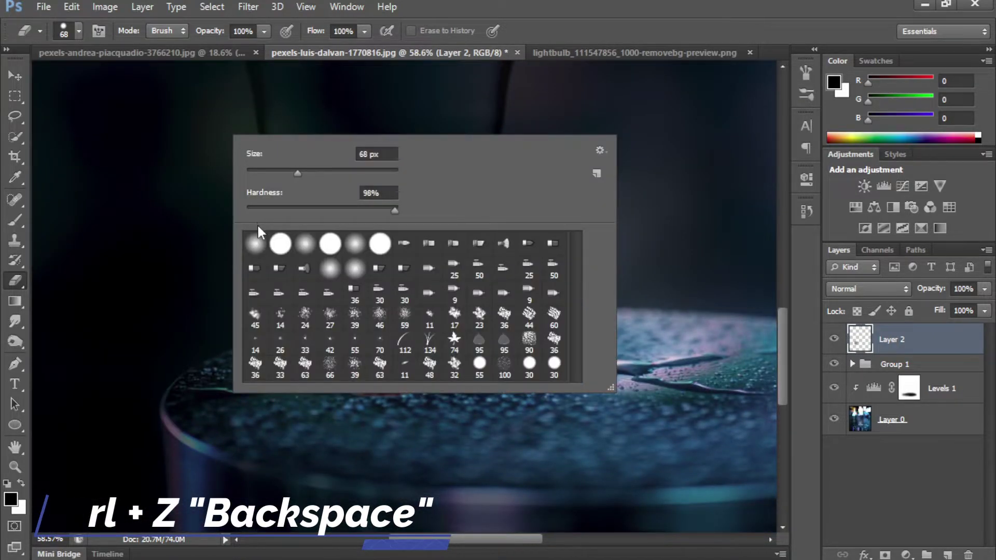
key("Escape")
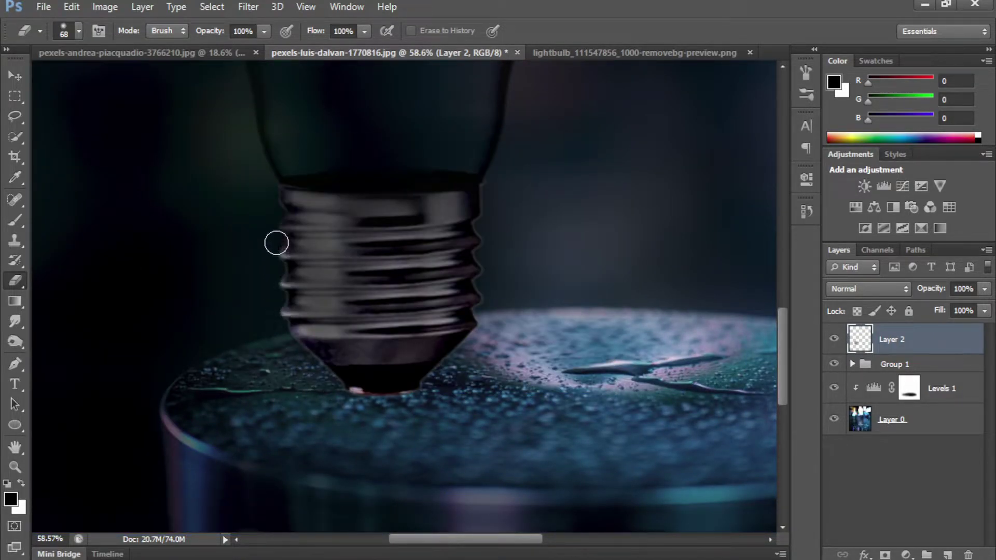
left_click_drag(275, 249, 285, 316)
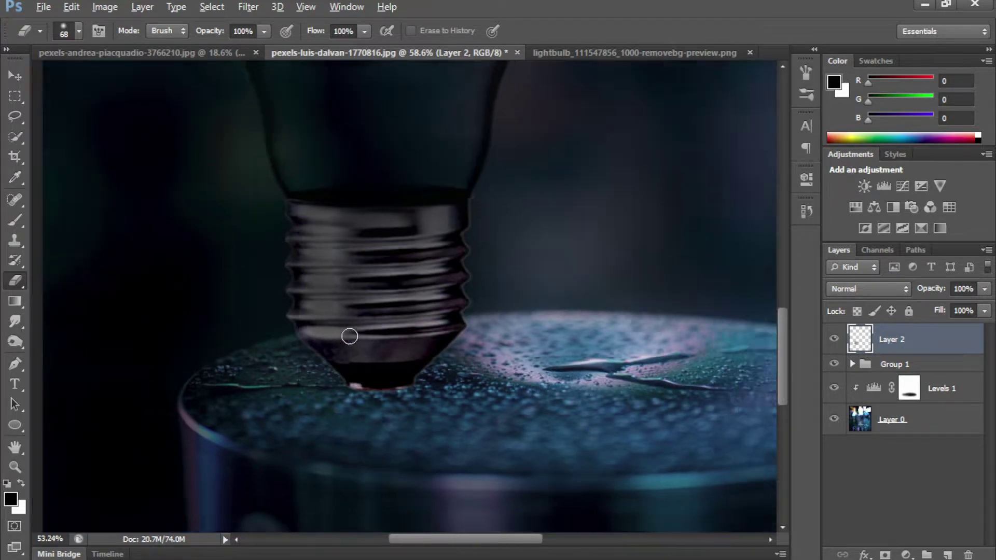
scroll(349, 334, "up", 1)
scroll(378, 349, "up", 3)
scroll(374, 341, "down", 1)
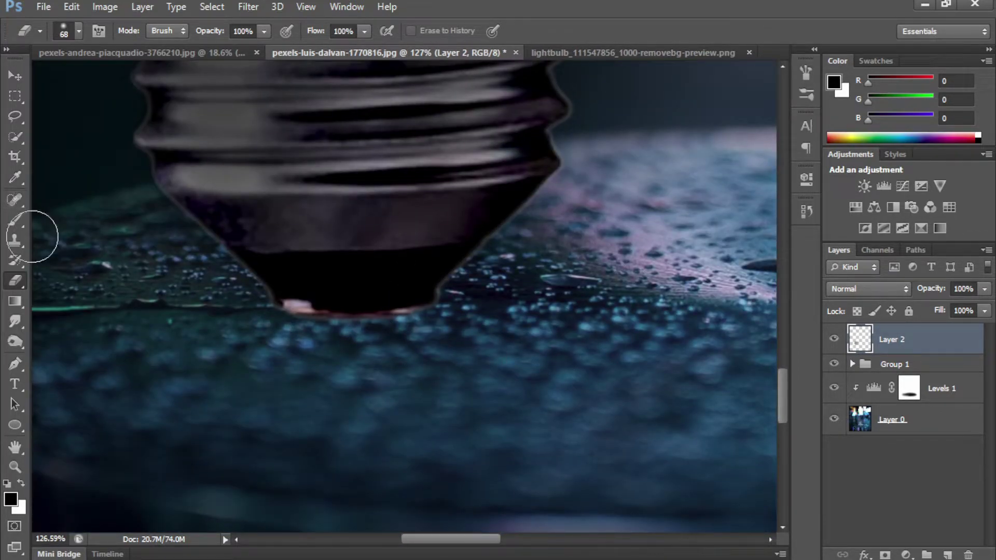
key("b")
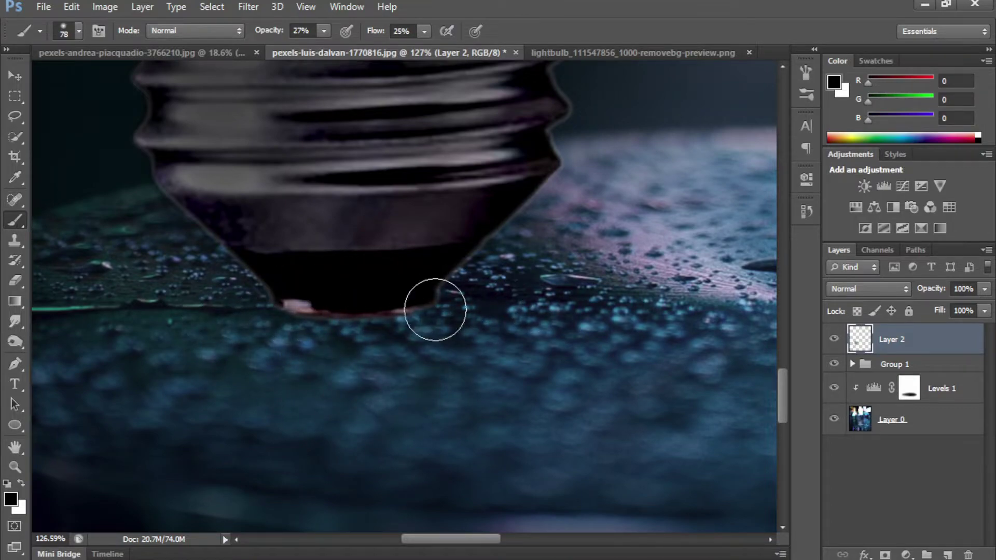
- Erase the pink spot at the bulb's tip on Layer 1 copy 5
left_click(852, 365)
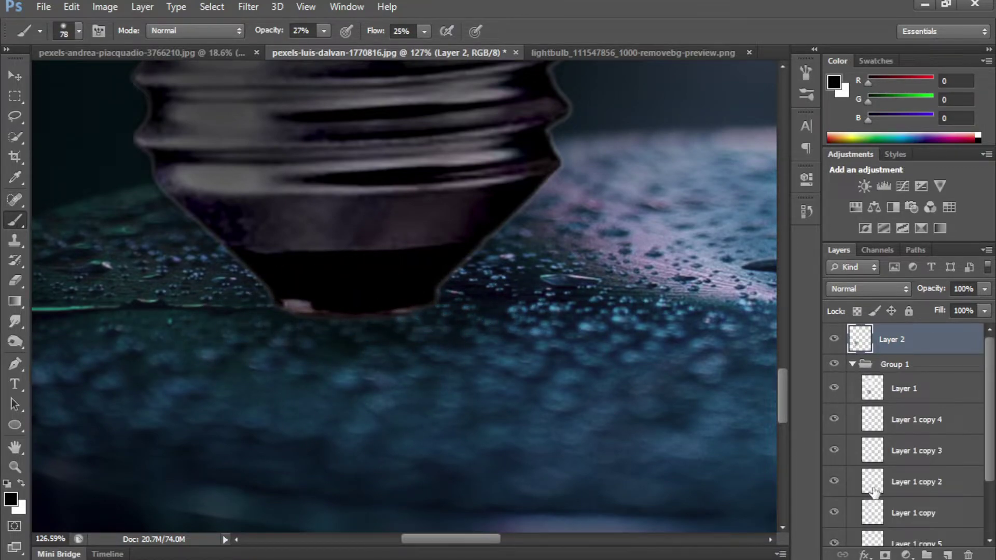
scroll(908, 431, "down", 1)
left_click(912, 468)
key("e")
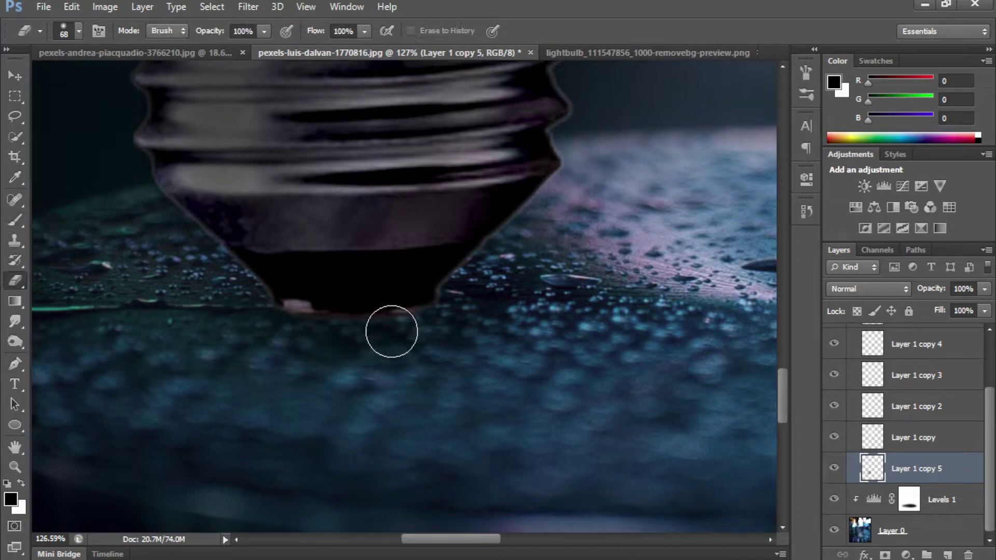
left_click_drag(389, 328, 233, 328)
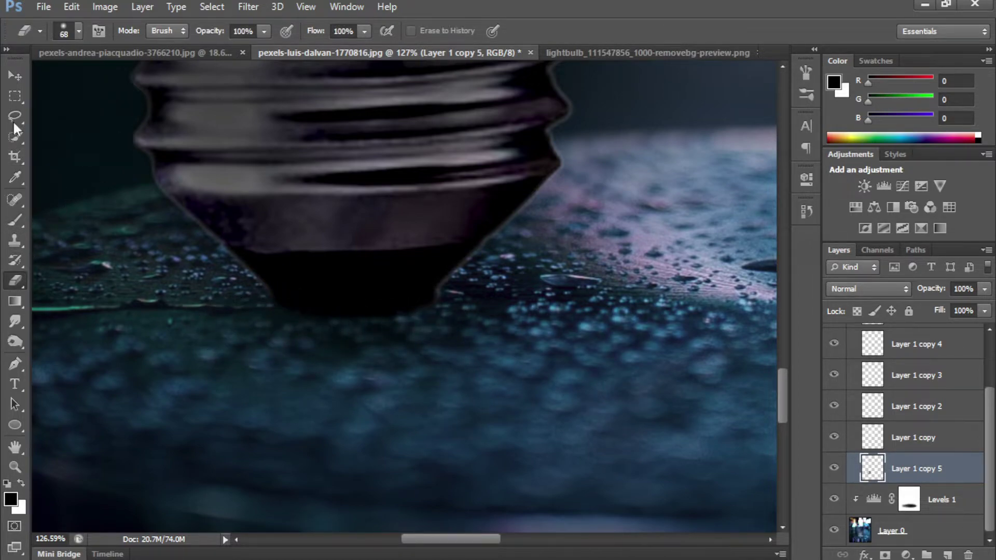
- Paint a soft 27%-opacity shadow on the pedestal just beneath the bulb
scroll(830, 331, "up", 2)
left_click(852, 364)
left_click(892, 339)
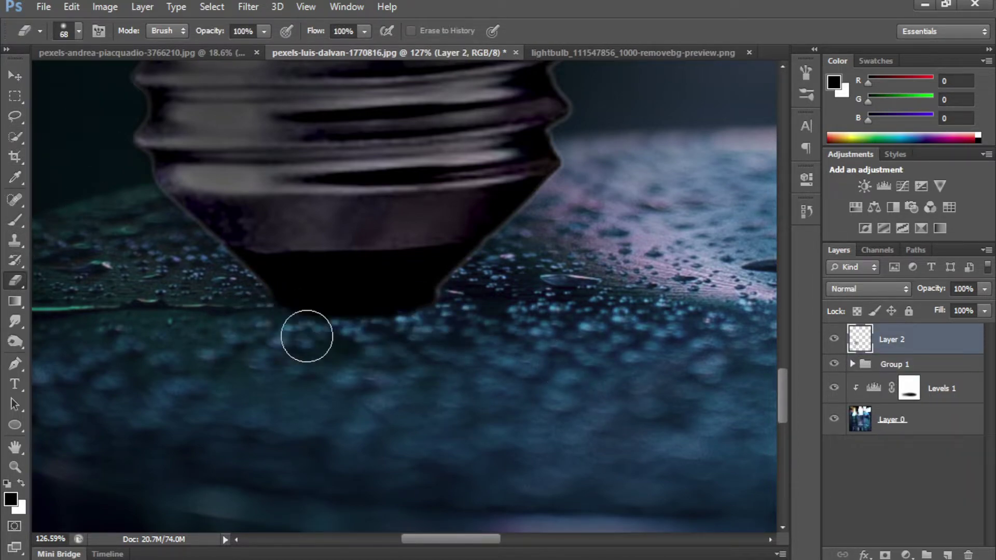
left_click(318, 358, "ctrl")
left_click(15, 220)
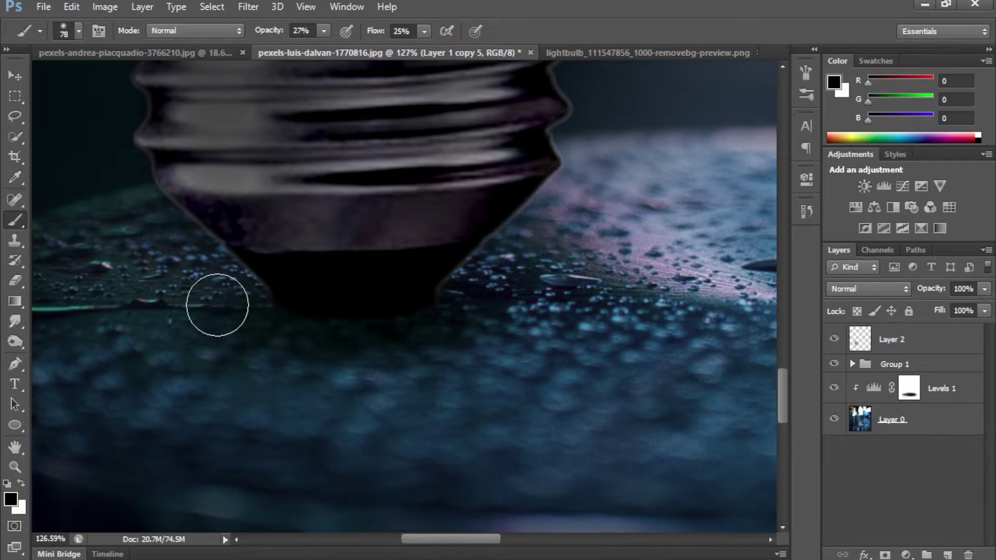
scroll(313, 327, "down", 3)
scroll(467, 300, "down", 2)
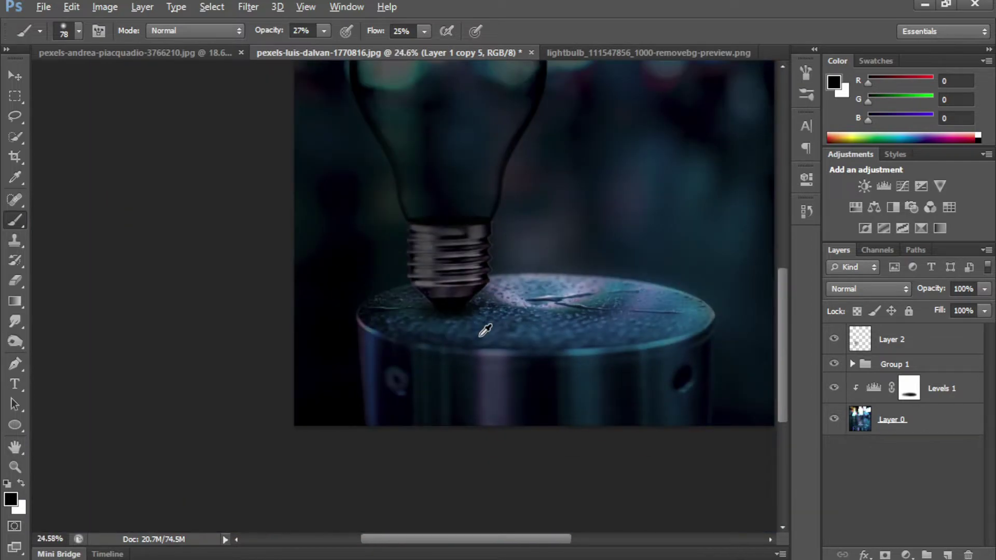
scroll(477, 311, "up", 4)
scroll(452, 267, "up", 2)
mouse_move(351, 319)
left_mouse_down()
mouse_move(380, 327)
mouse_move(306, 271)
mouse_move(293, 276)
left_mouse_up()
scroll(448, 237, "down", 3)
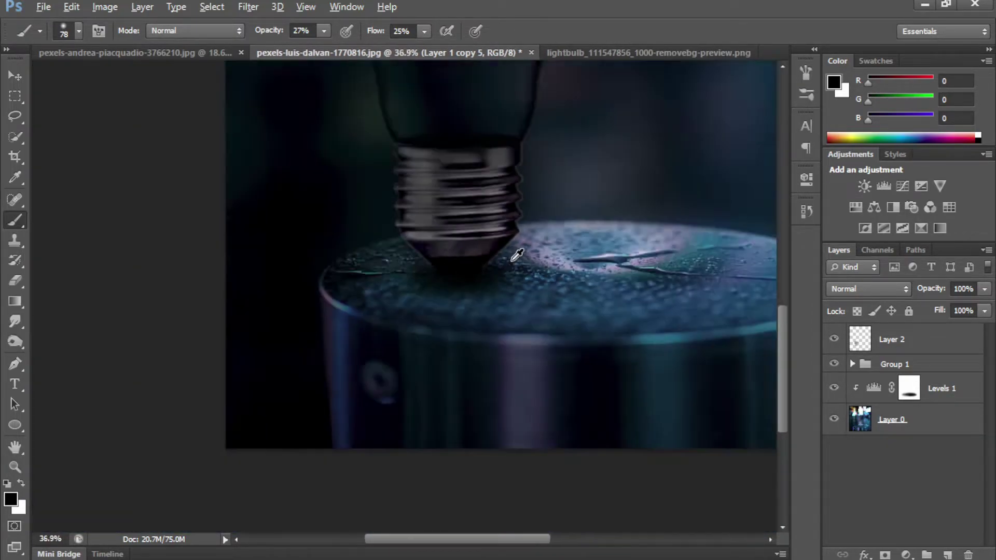
scroll(451, 317, "down", 3)
scroll(422, 328, "up", 2)
scroll(330, 220, "up", 2)
left_click_drag(329, 221, 330, 233)
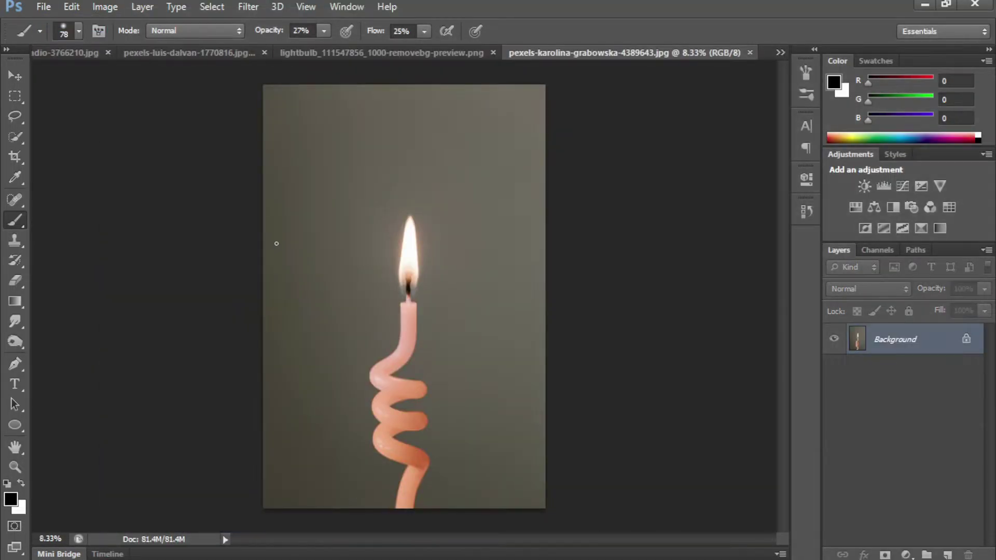
- Quick-select the spiral candle body from its base up to the wick
scroll(273, 240, "up", 2)
scroll(365, 286, "up", 2)
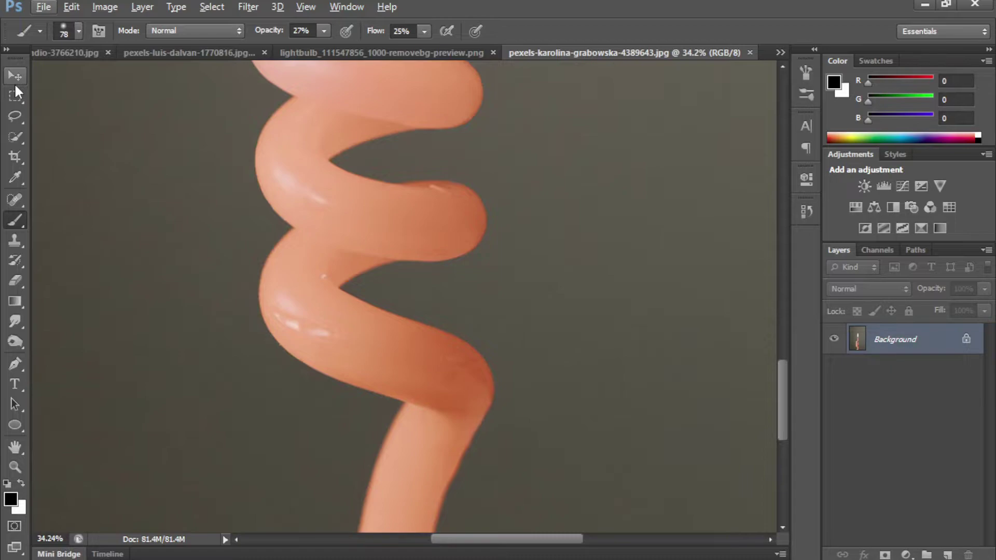
key("w")
scroll(38, 285, "down", 3)
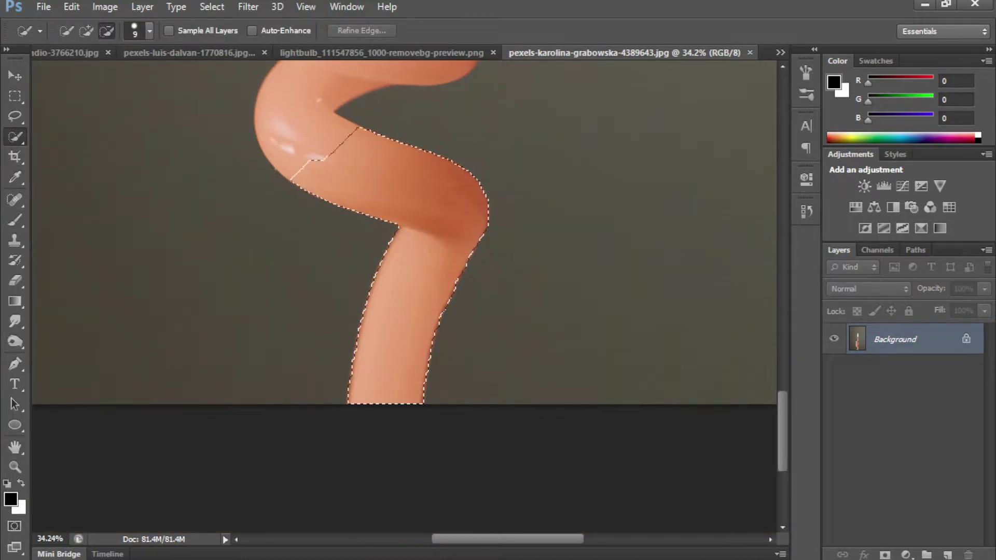
scroll(405, 234, "up", 3)
left_click_drag(460, 295, 449, 76)
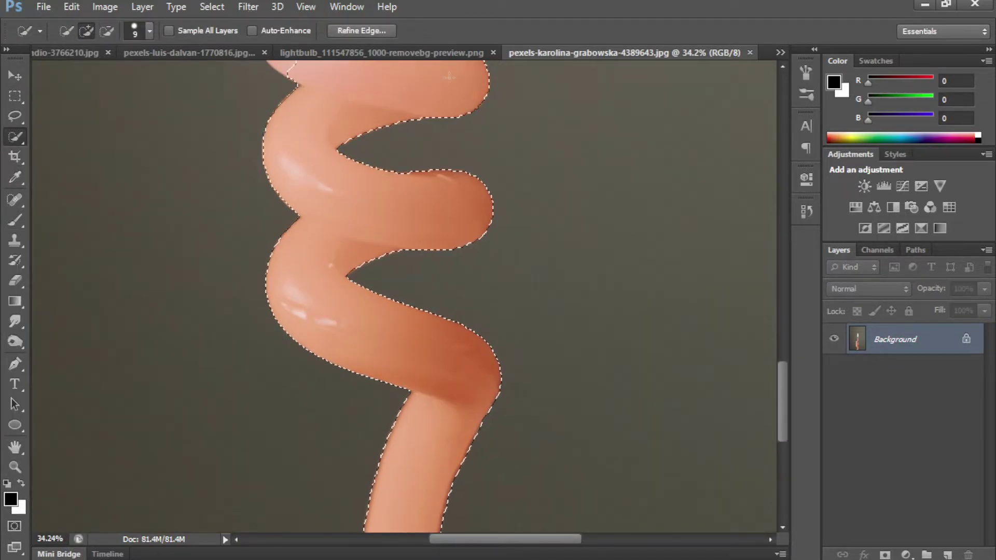
scroll(449, 77, "up", 5)
left_click_drag(422, 366, 466, 251)
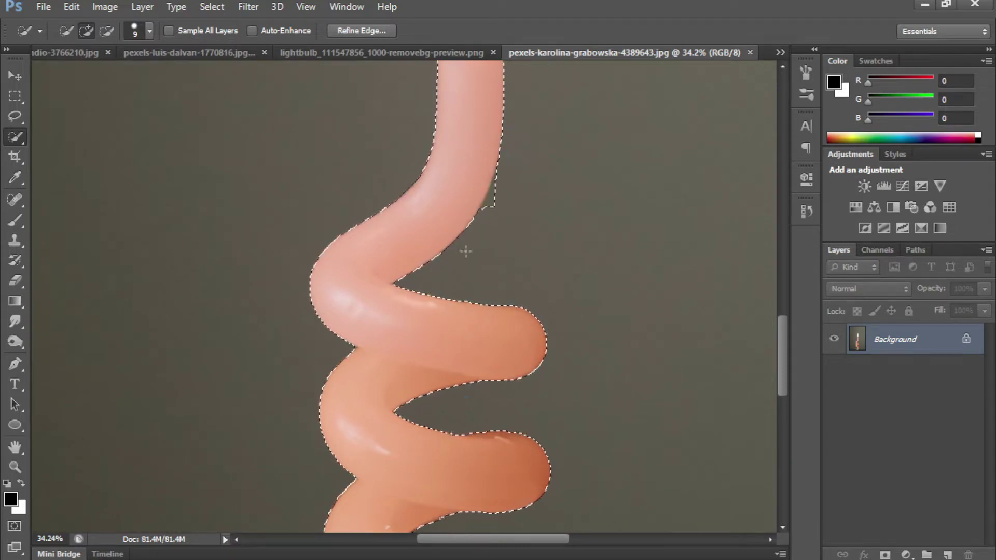
scroll(516, 477, "up", 5)
scroll(540, 424, "up", 3)
left_click(478, 438)
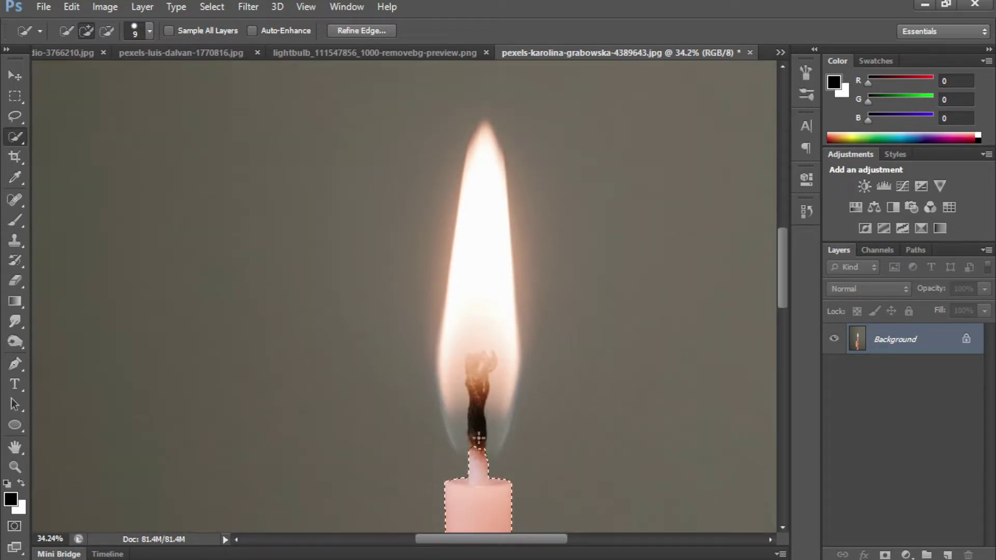
scroll(485, 133, "up", 5)
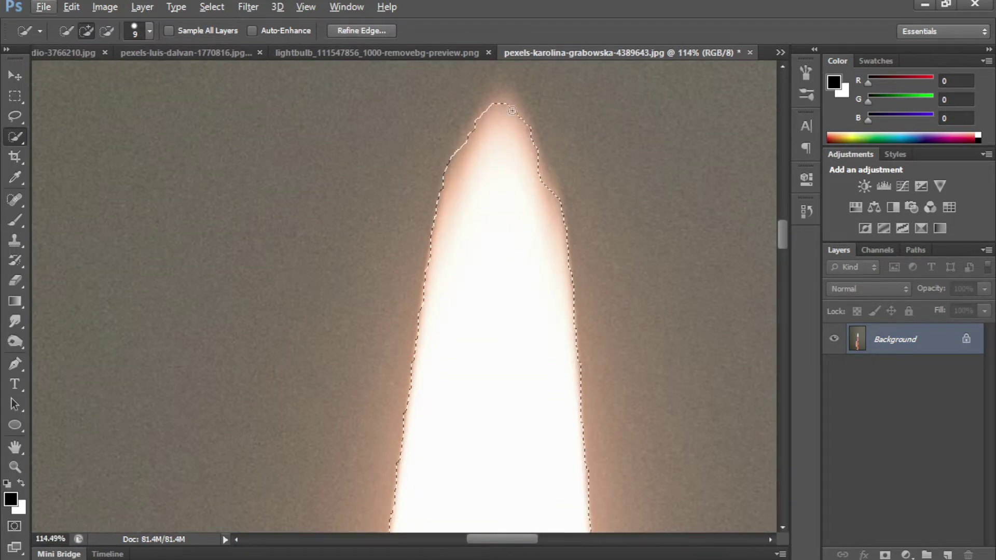
scroll(515, 349, "down", 9)
scroll(517, 456, "up", 7)
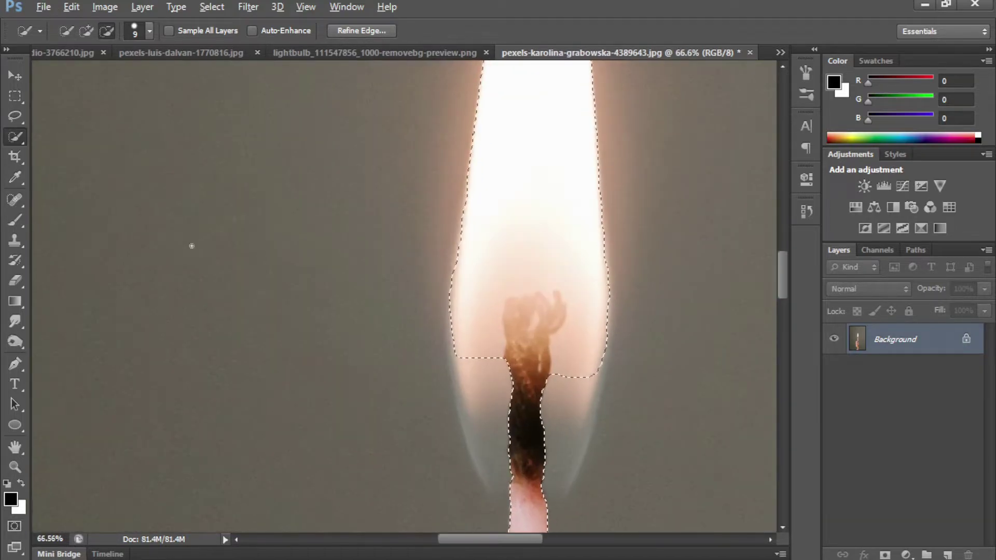
- Lasso the wick and flame into the selection and drag the candle into the lightbulb document
left_click(19, 125)
scroll(387, 156, "down", 3)
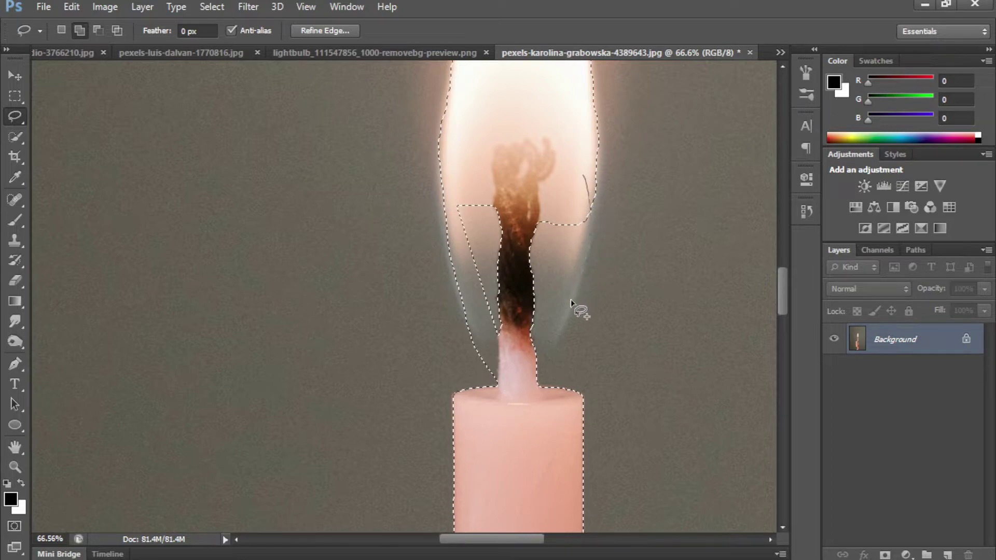
left_click_drag(495, 163, 495, 165)
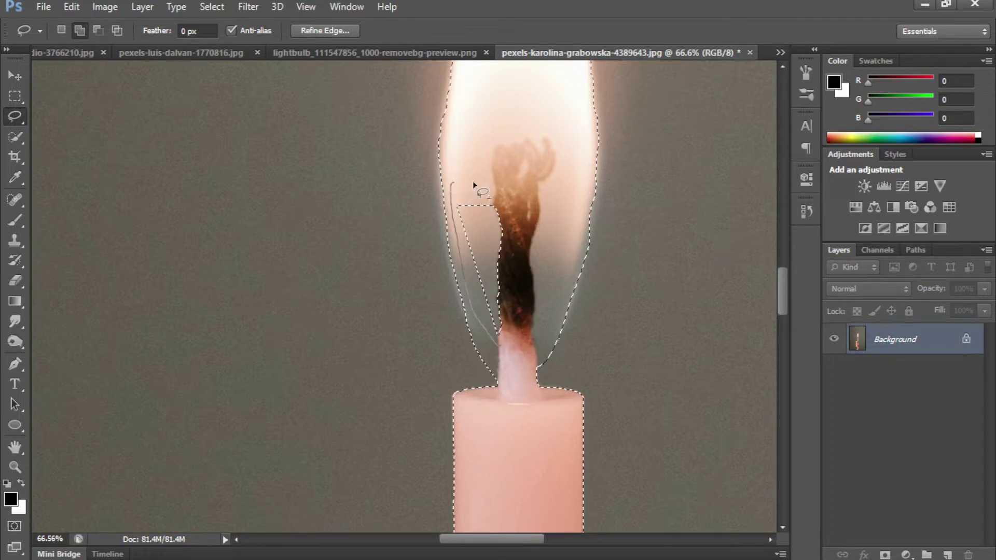
left_click_drag(512, 365, 549, 234)
scroll(500, 229, "down", 2)
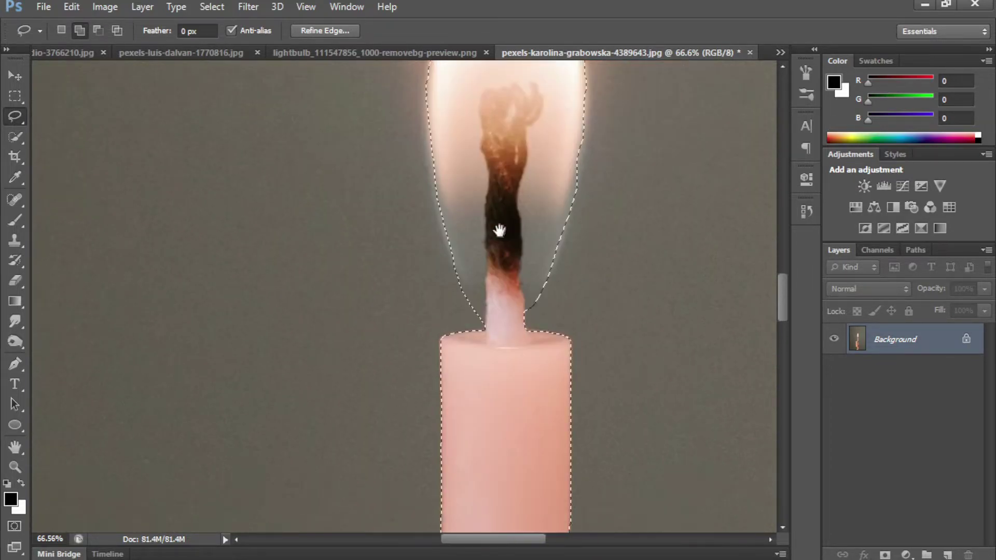
scroll(502, 276, "down", 5)
scroll(502, 276, "down", 2)
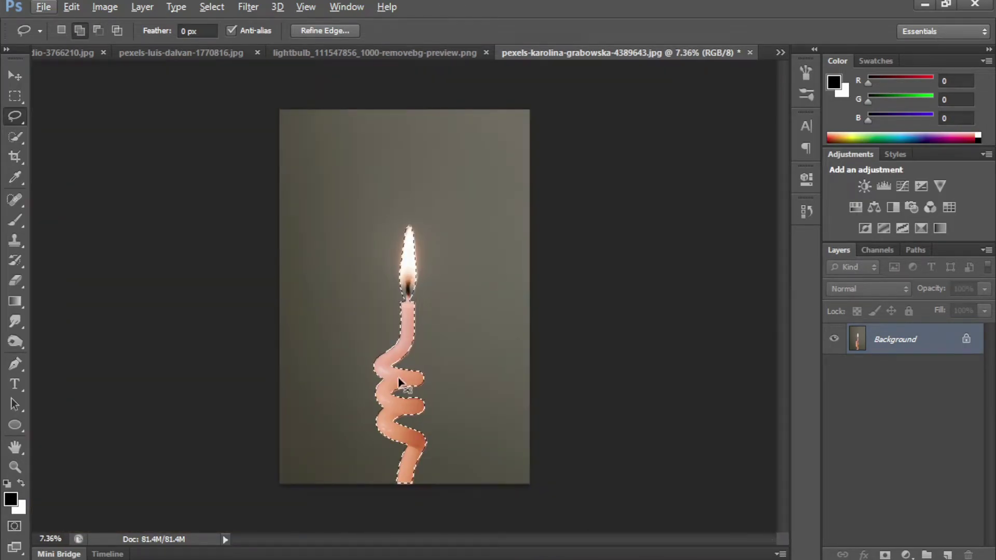
mouse_move(404, 363)
left_mouse_down()
mouse_move(206, 56)
mouse_move(415, 285)
left_mouse_up()
- Shrink the placed candle to about a quarter size inside the bulb
scroll(415, 285, "down", 1)
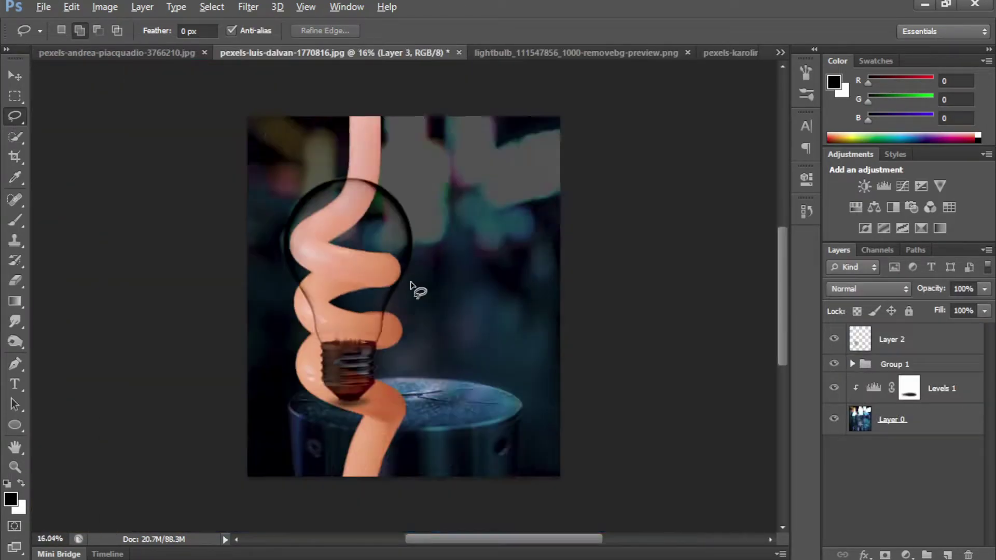
scroll(411, 288, "down", 2)
key("ctrl+t")
left_click_drag(407, 137, 372, 226)
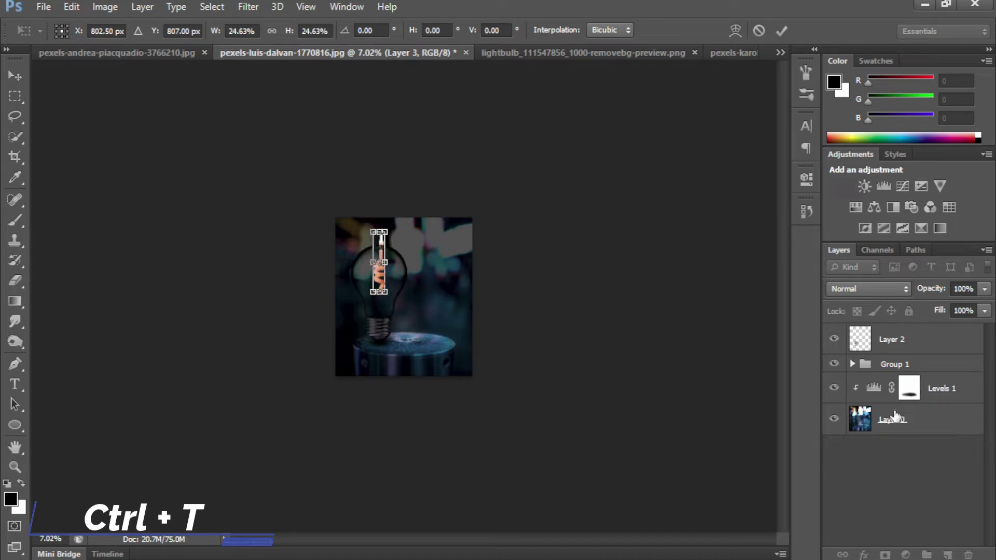
left_click(780, 32)
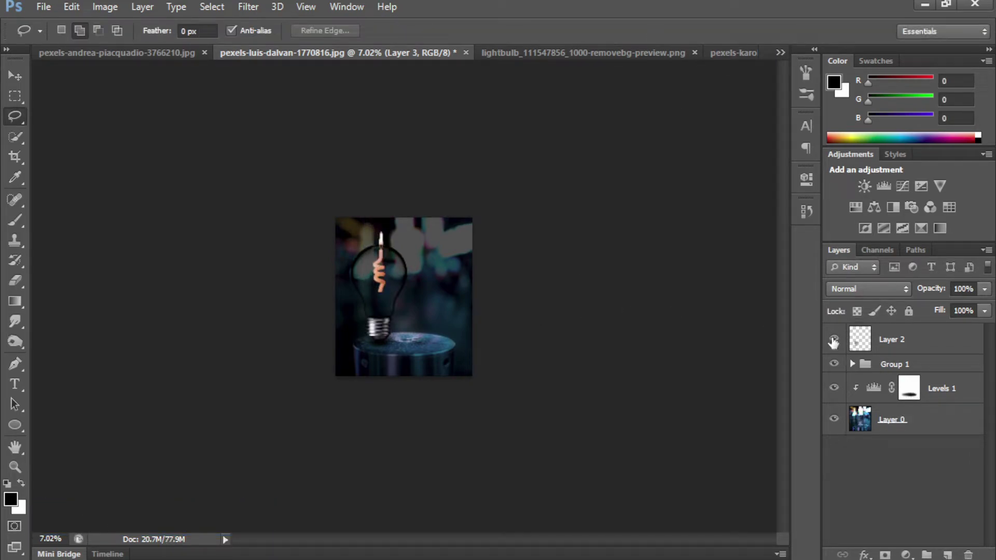
- Move Layer 3 above Levels 1 to the top of the layer stack
left_click(833, 366)
left_click(852, 364)
scroll(893, 449, "down", 1)
left_click_drag(893, 449, 889, 514)
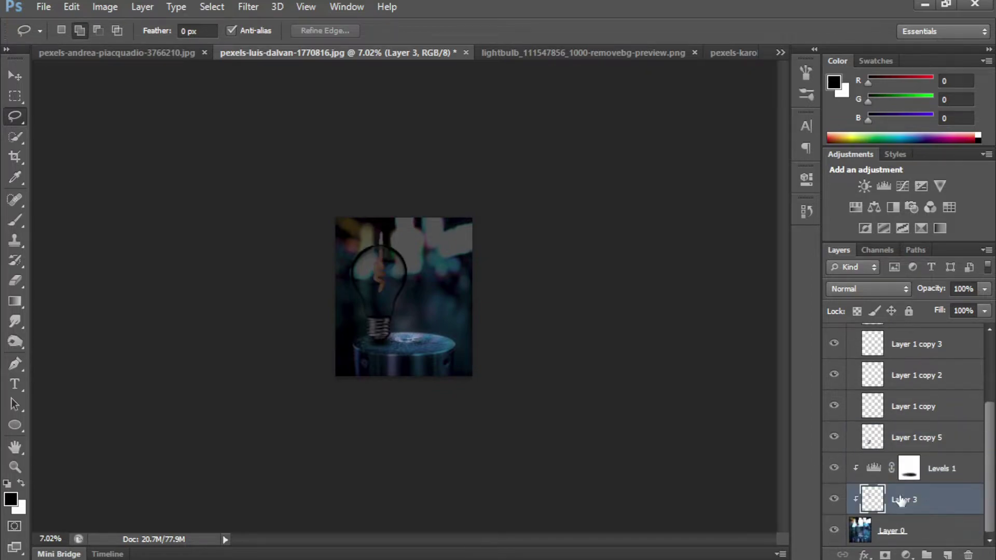
scroll(836, 440, "up", 3)
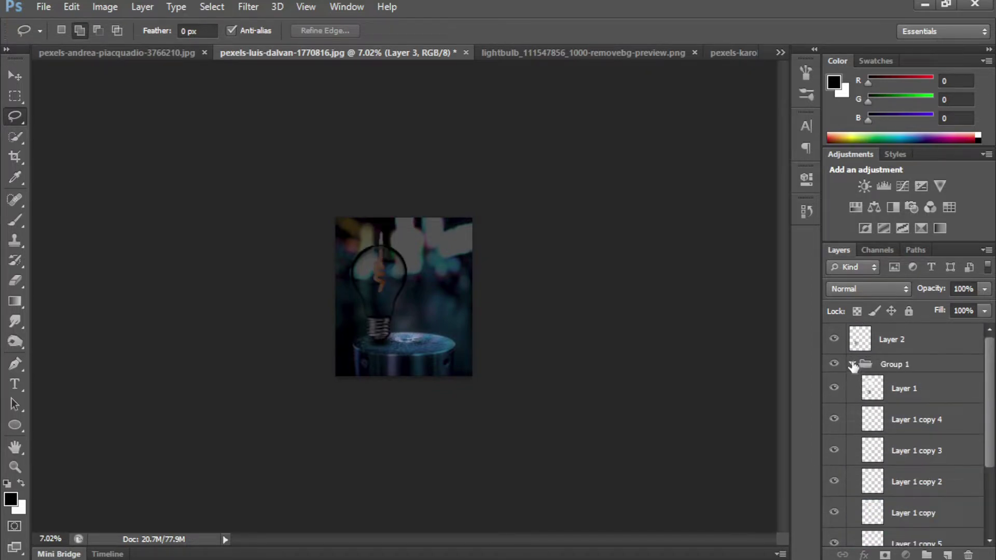
left_click(852, 364)
left_click_drag(903, 419, 905, 305)
left_click_drag(896, 417, 903, 330)
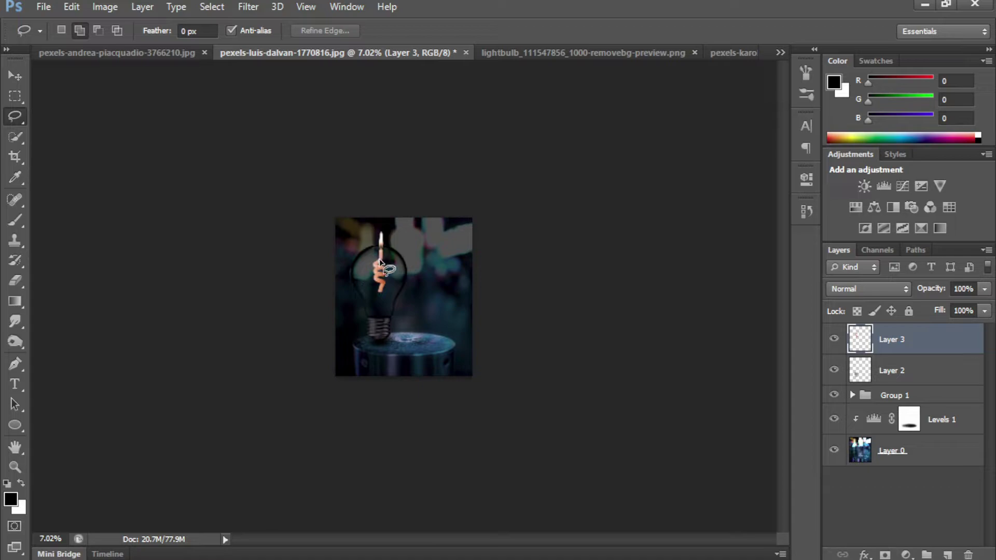
key("ctrl+t")
- Move the candle down and scale it to about 73%
key("Return")
scroll(354, 250, "up", 5)
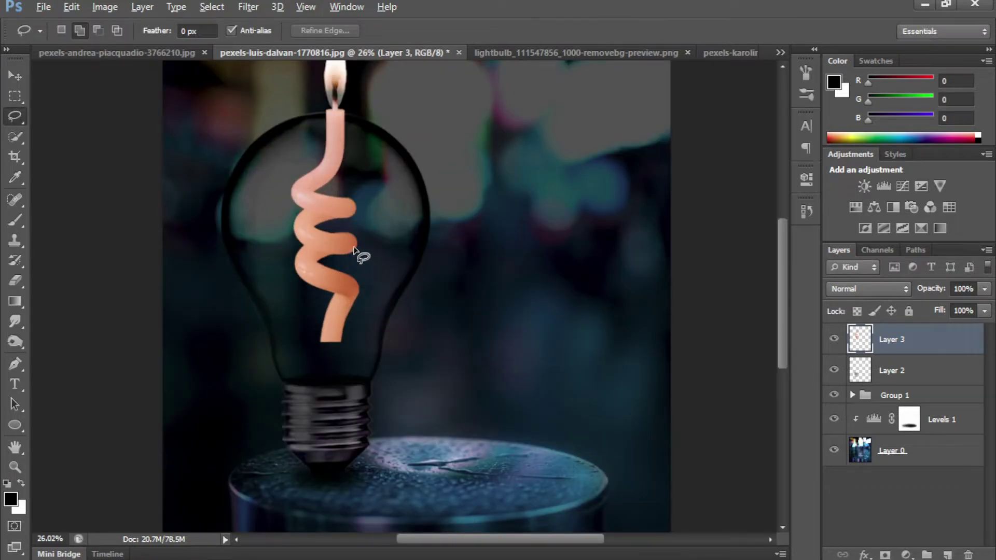
key("v")
left_click_drag(311, 181, 303, 281)
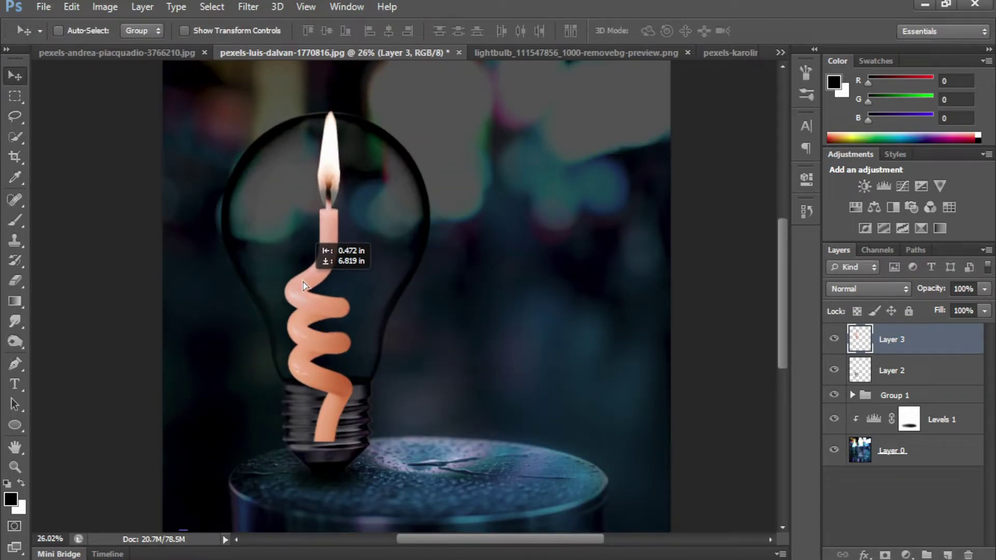
key("ctrl+t")
mouse_move(317, 291)
left_mouse_down()
mouse_move(326, 263)
mouse_move(367, 278)
mouse_move(353, 317)
left_mouse_up()
scroll(329, 314, "up", 1)
left_click(781, 31)
- Tilt the candle by −2.47°, nudge it left into the socket, and apply the transform
scroll(355, 232, "up", 2)
scroll(345, 263, "down", 3)
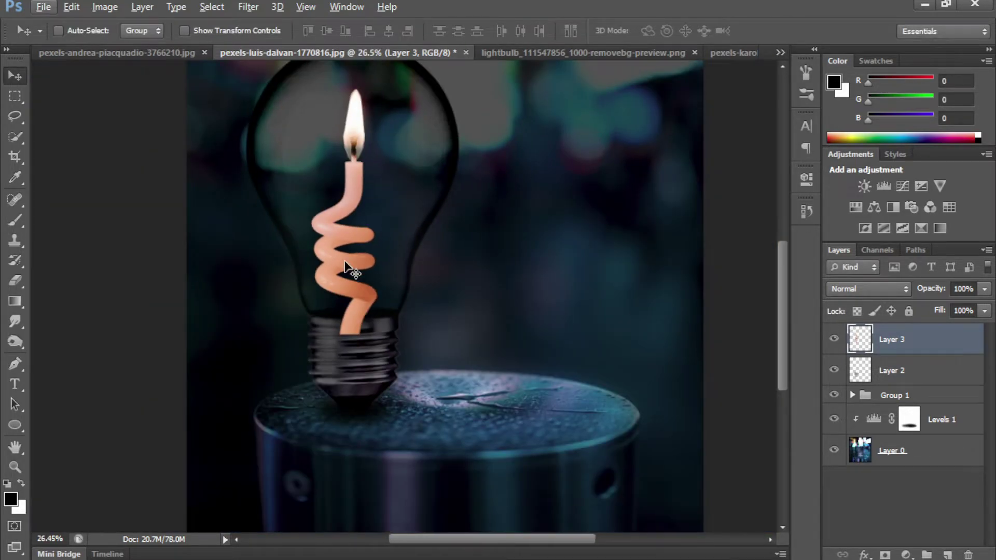
left_click_drag(345, 262, 353, 264)
scroll(409, 150, "down", 2)
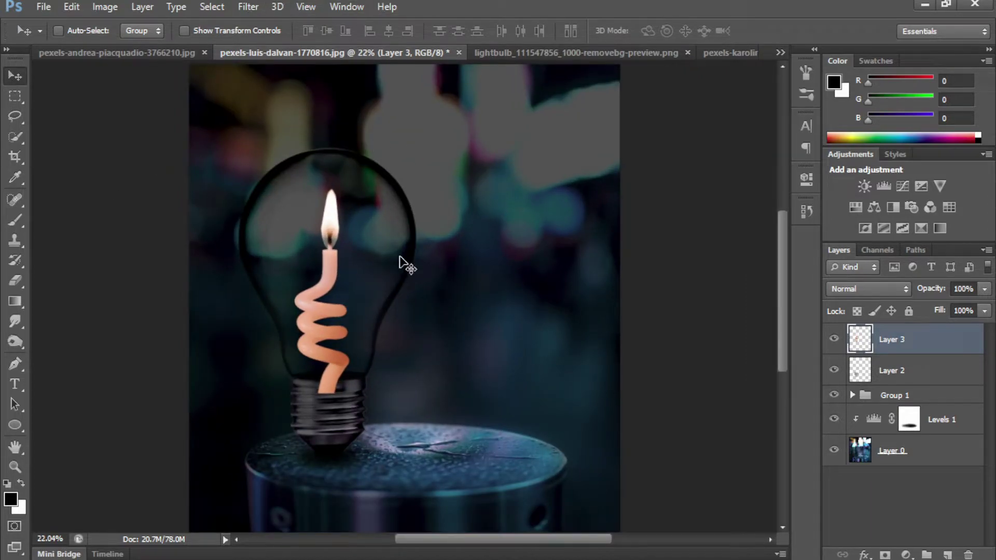
key("ctrl+t")
left_click_drag(483, 162, 485, 154)
key("Left")
key("Left")
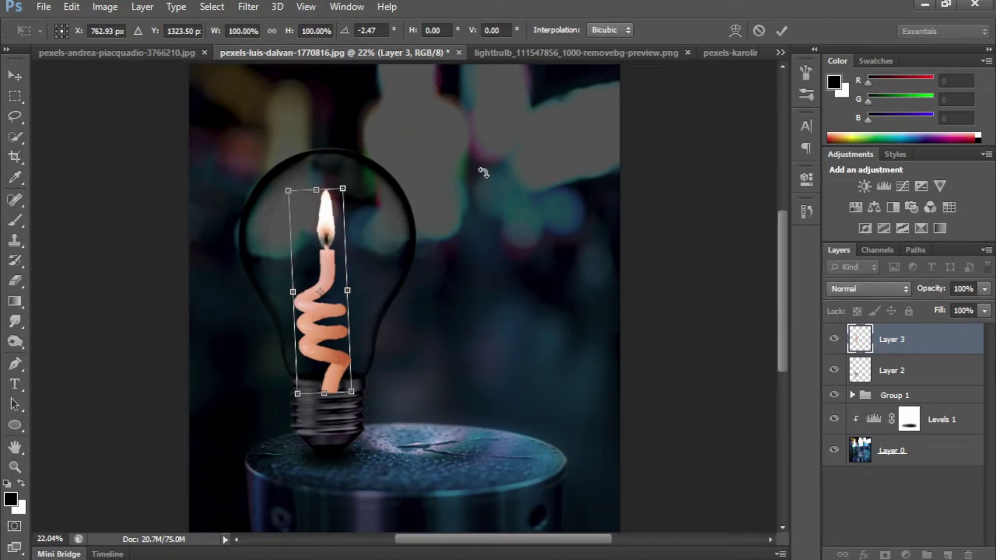
key("v")
key("Return")
scroll(333, 300, "up", 3)
- Erase the candle's bottom where it overlaps the bulb socket
scroll(186, 296, "up", 3)
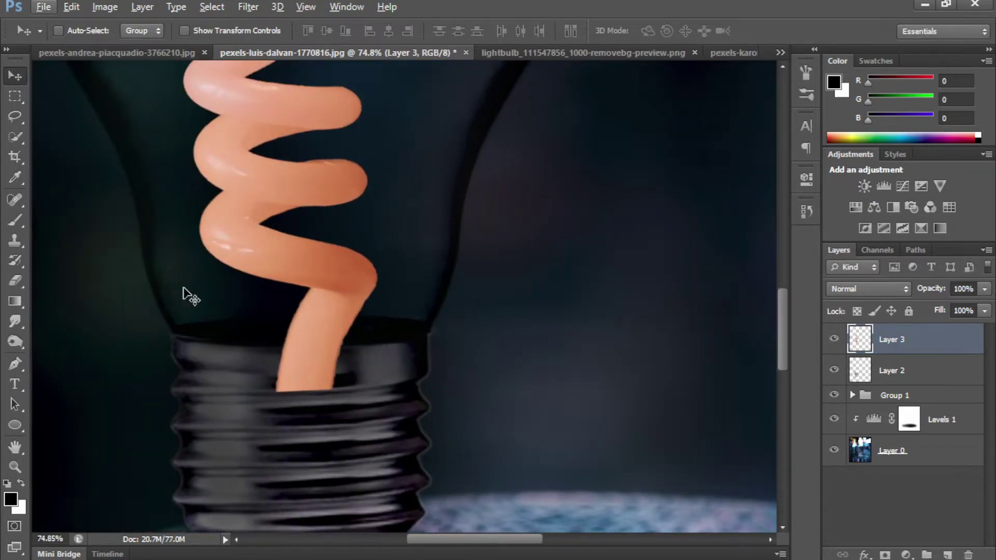
left_click(16, 281)
left_click_drag(283, 383, 358, 388)
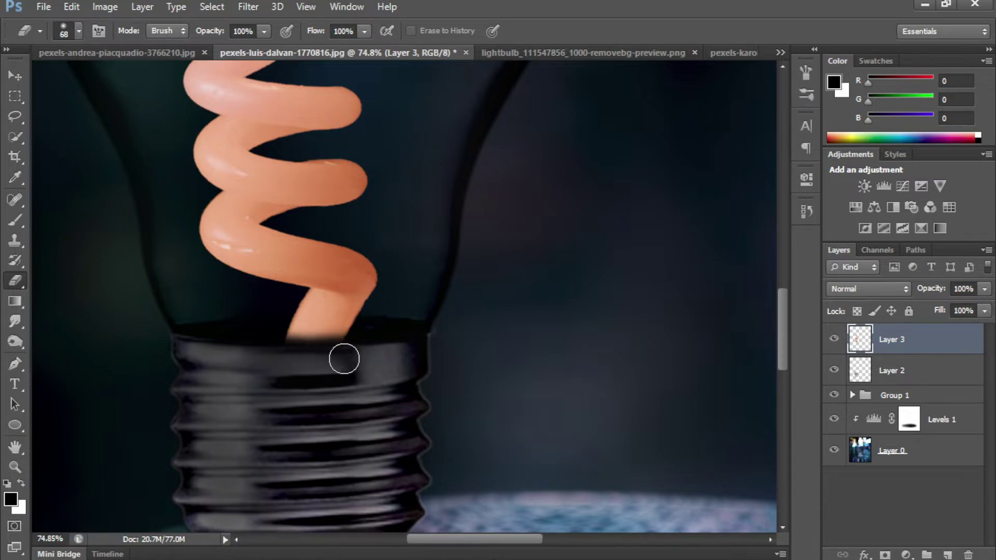
scroll(344, 359, "down", 3)
scroll(422, 349, "down", 2)
scroll(549, 261, "up", 2)
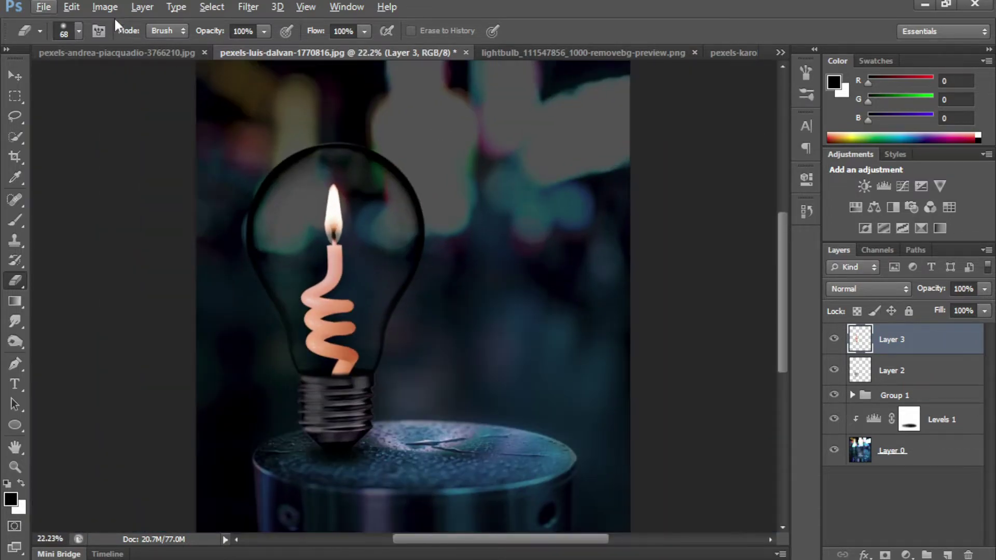
- Raise the candle's brightness and contrast with Brightness/Contrast
left_click(105, 7)
left_click(311, 58)
left_click(669, 122)
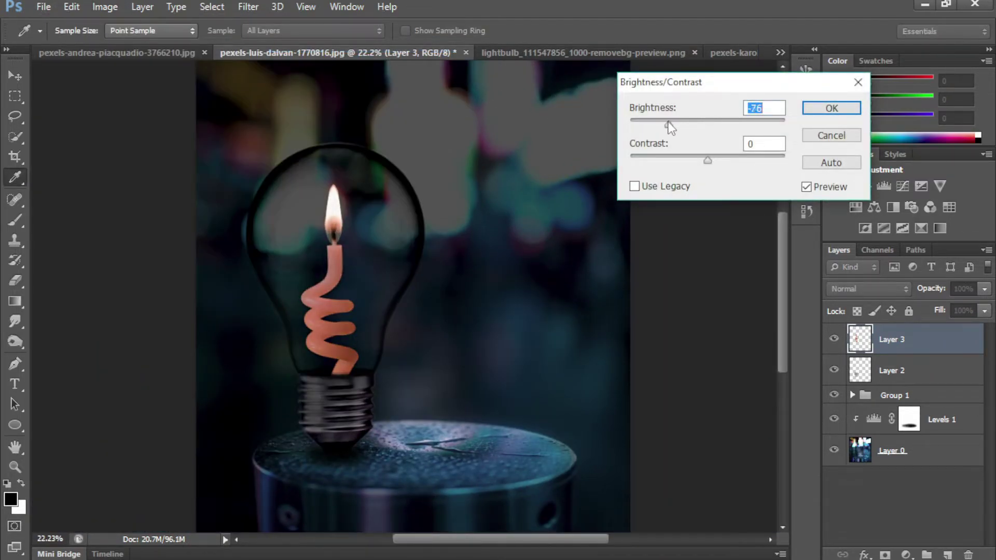
left_click_drag(669, 123, 726, 127)
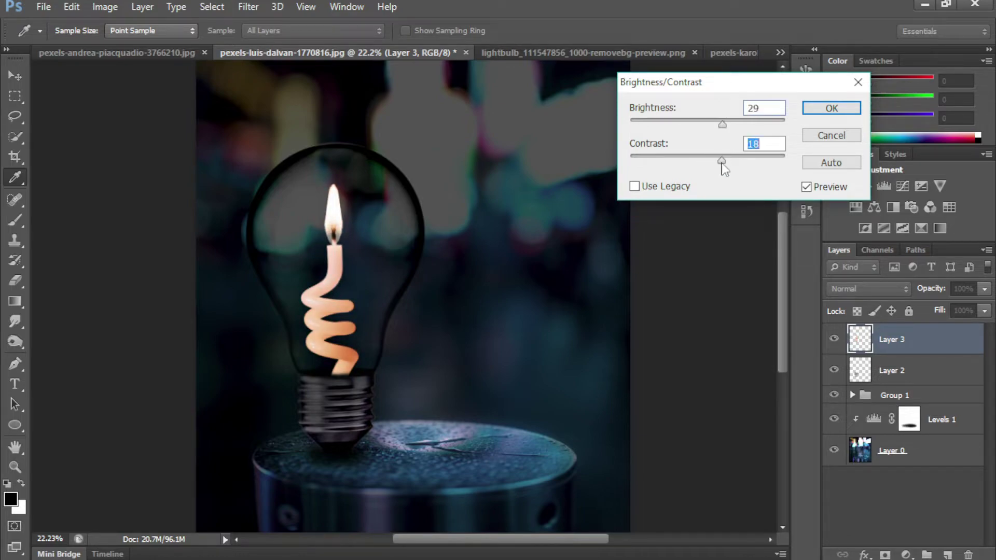
key("Return")
- Paint dark at low opacity along the flame's right edge
key("e")
scroll(435, 258, "down", 2)
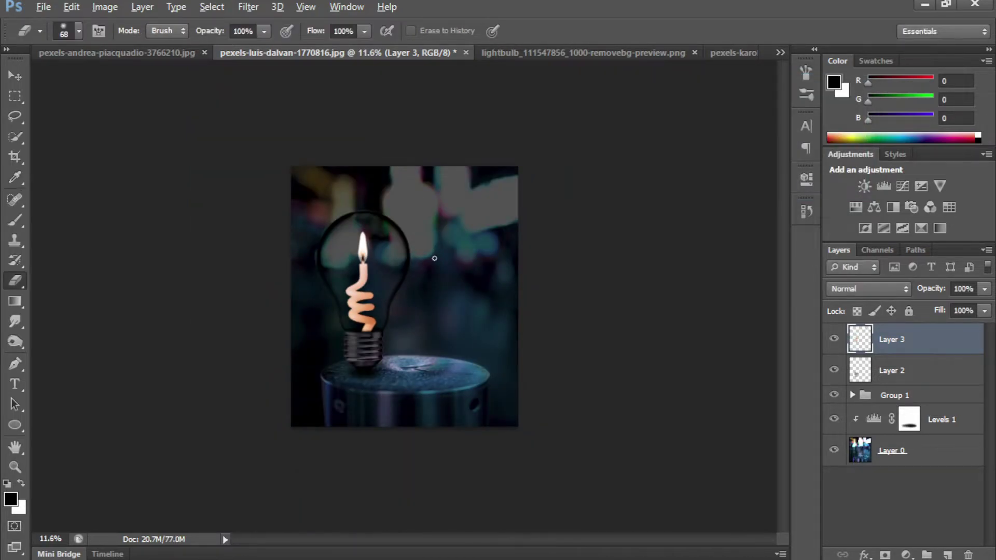
scroll(392, 346, "up", 2)
scroll(353, 299, "down", 1)
scroll(278, 233, "up", 2)
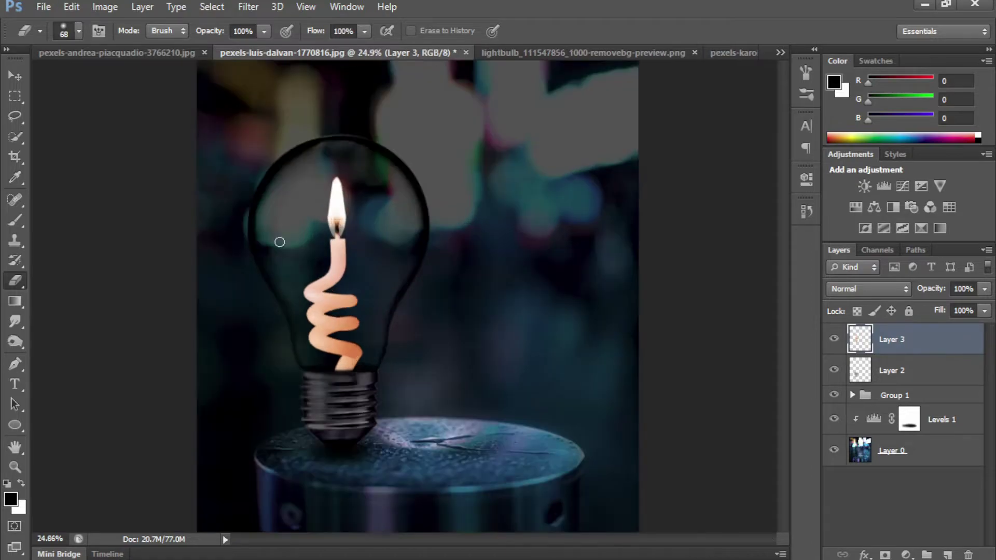
scroll(440, 222, "up", 1)
scroll(375, 334, "up", 1)
key("b")
scroll(446, 363, "up", 3)
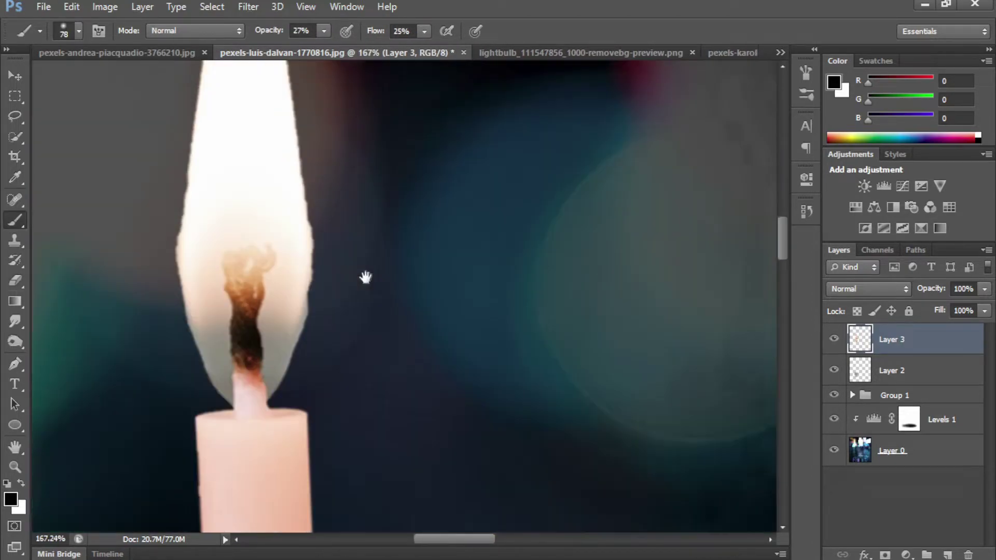
mouse_move(413, 374)
left_mouse_down()
mouse_move(328, 213)
mouse_move(340, 156)
mouse_move(355, 184)
mouse_move(355, 252)
left_mouse_up()
- Erase part of the dark paint and leftover background, shrinking the eraser with [
key("e")
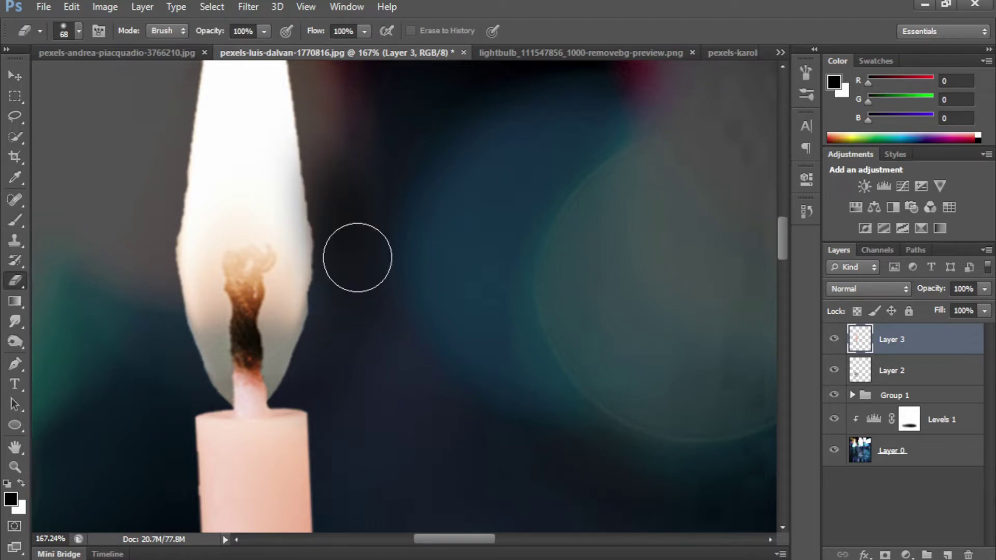
left_click_drag(356, 163, 378, 402)
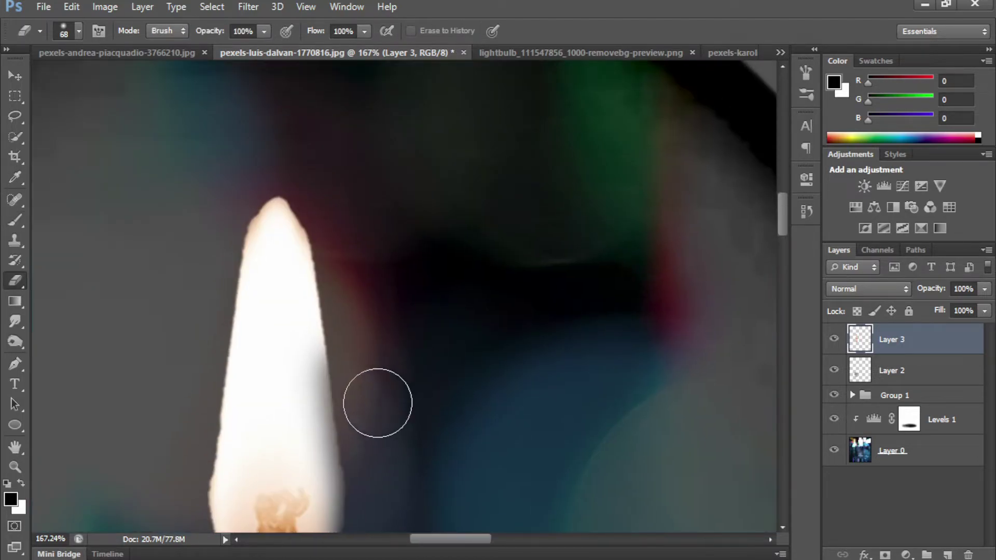
left_click_drag(217, 207, 244, 138)
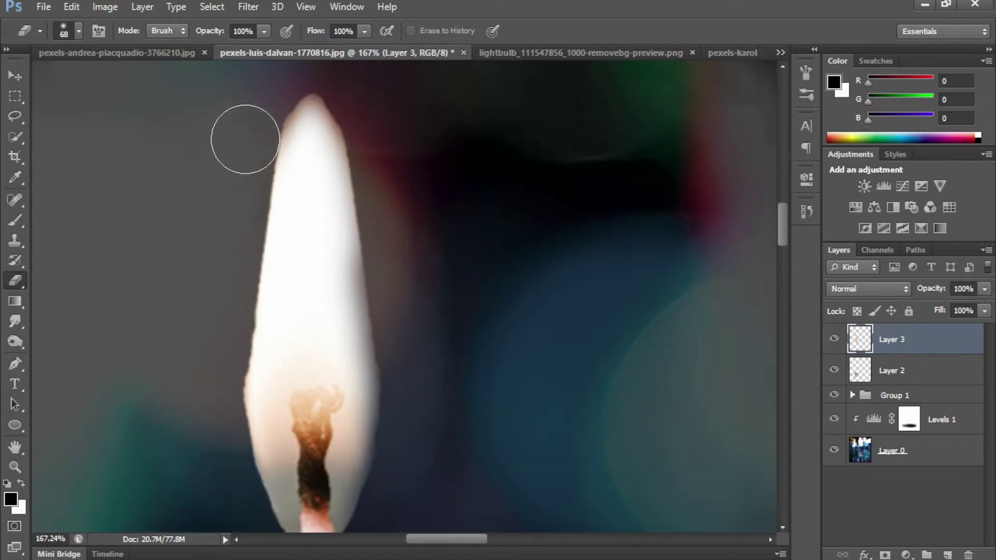
left_click_drag(200, 355, 232, 190)
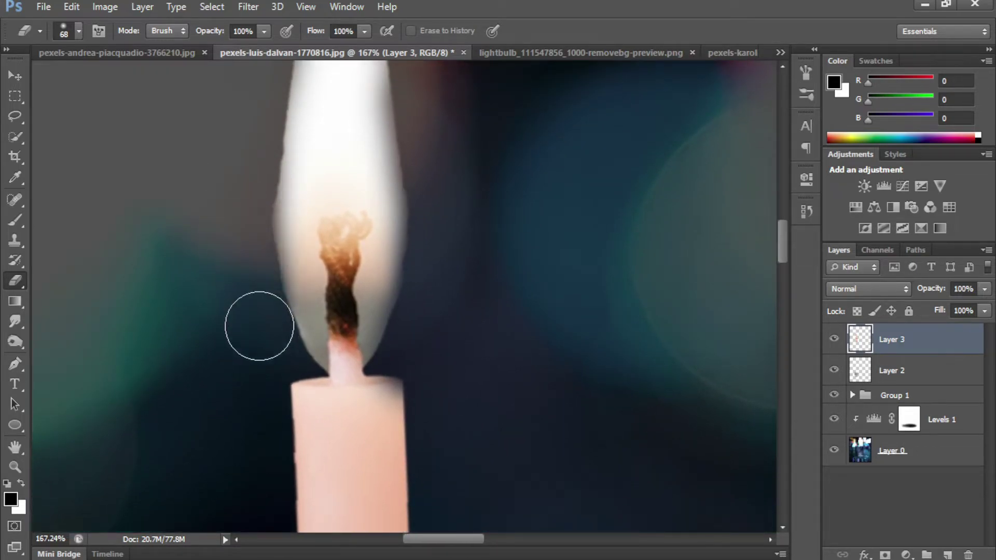
key("bracketleft")
key("bracketleft")
key("bracketleft")
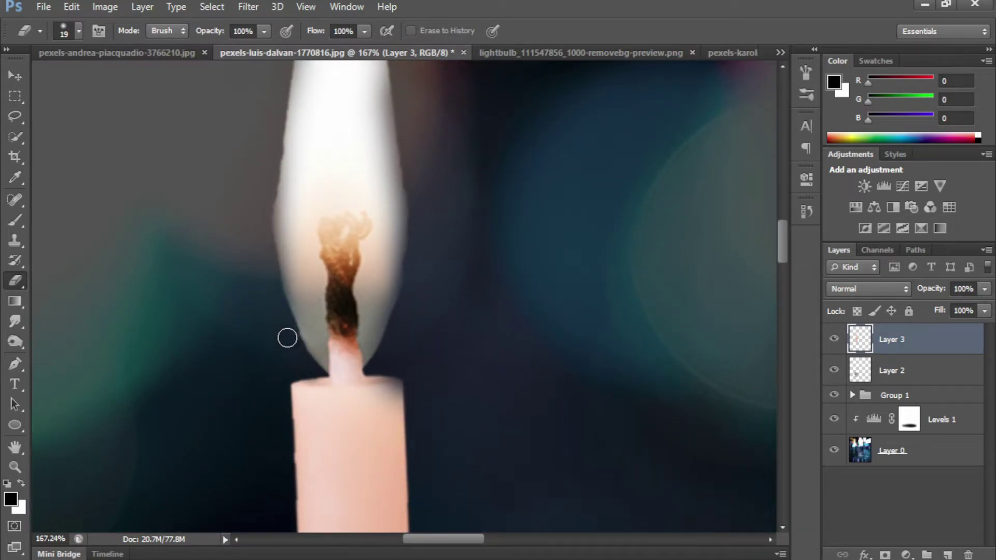
scroll(502, 442, "down", 3)
scroll(457, 404, "down", 2)
scroll(457, 407, "down", 1)
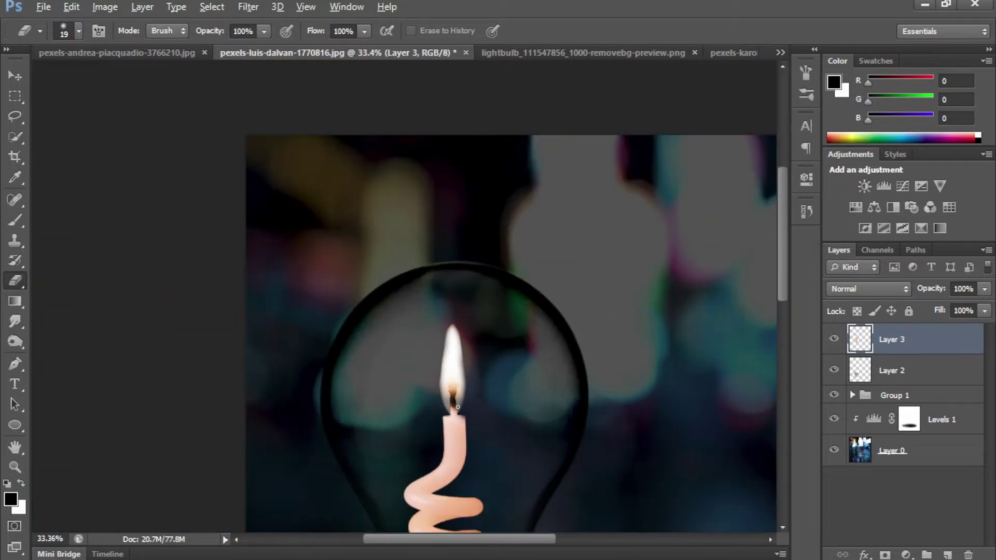
- Quick-select the candle flame and trim its lower-left edge
scroll(488, 343, "up", 3)
key("w")
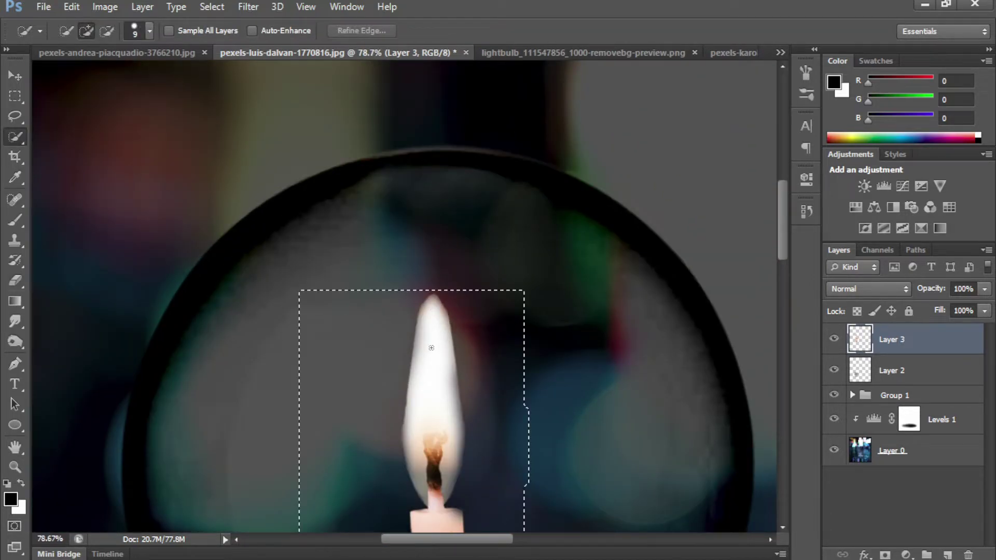
left_click_drag(431, 347, 436, 379)
scroll(435, 384, "down", 2)
scroll(441, 386, "up", 1)
scroll(420, 390, "up", 2)
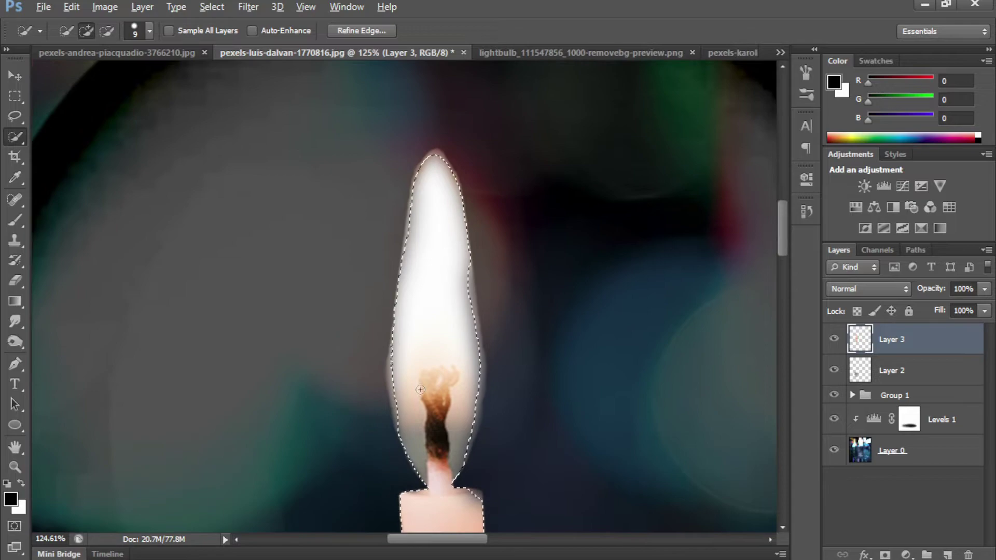
scroll(420, 390, "up", 2)
left_click(379, 313, "alt")
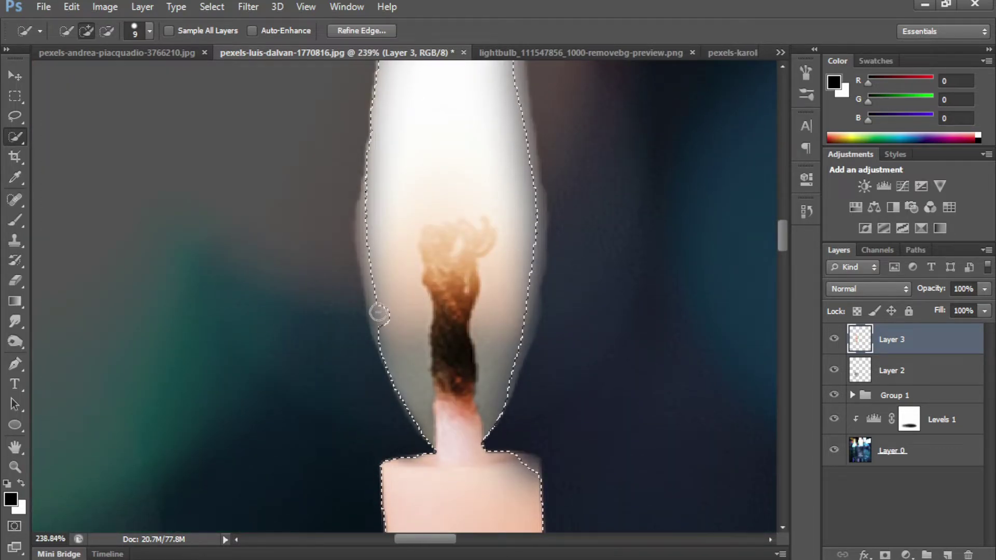
- Refine the flame selection with freehand Lasso strokes along its edges
key("l")
left_click_drag(377, 161, 359, 202)
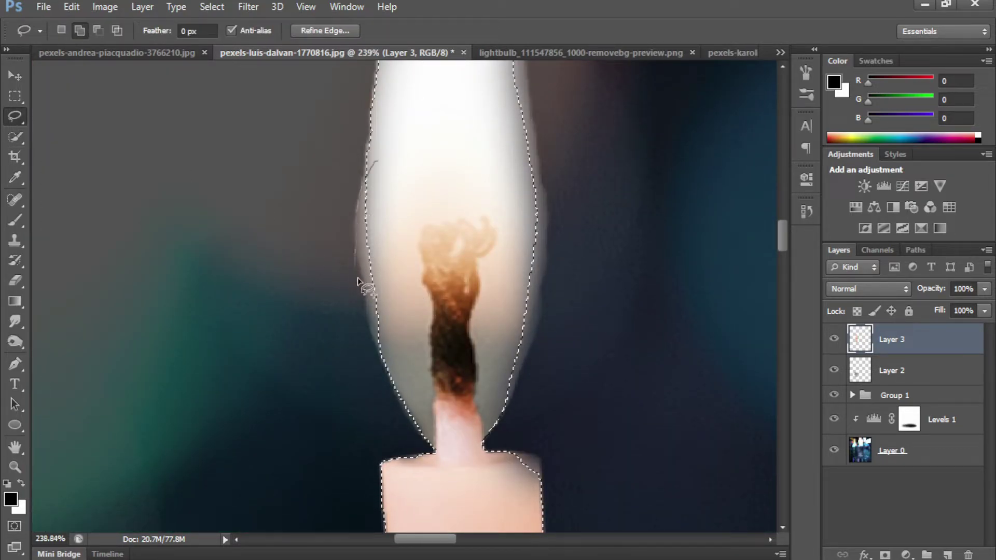
left_click_drag(440, 342, 441, 339)
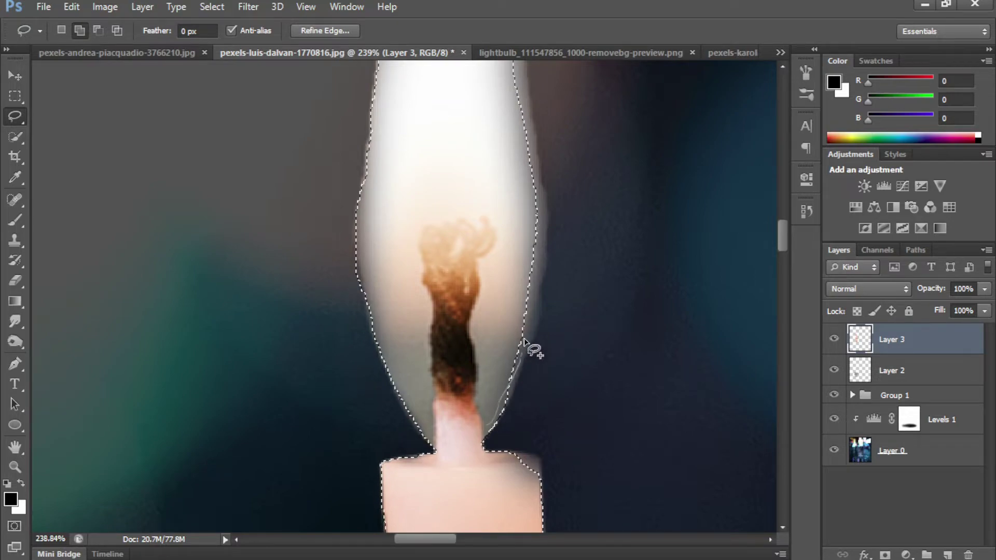
left_click_drag(432, 74, 432, 74)
scroll(544, 301, "up", 3)
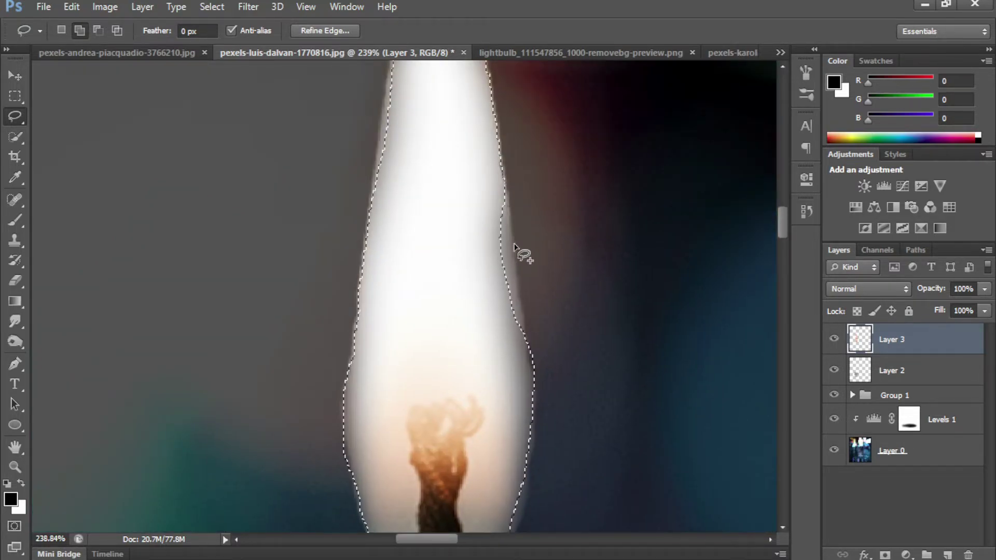
left_click_drag(490, 414, 492, 410)
scroll(539, 307, "up", 3)
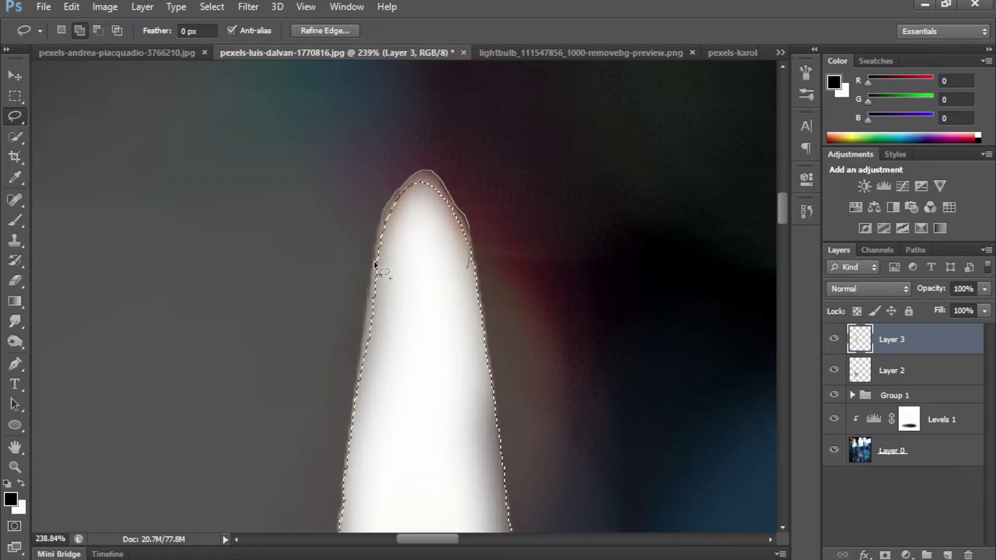
left_click_drag(372, 421, 466, 249)
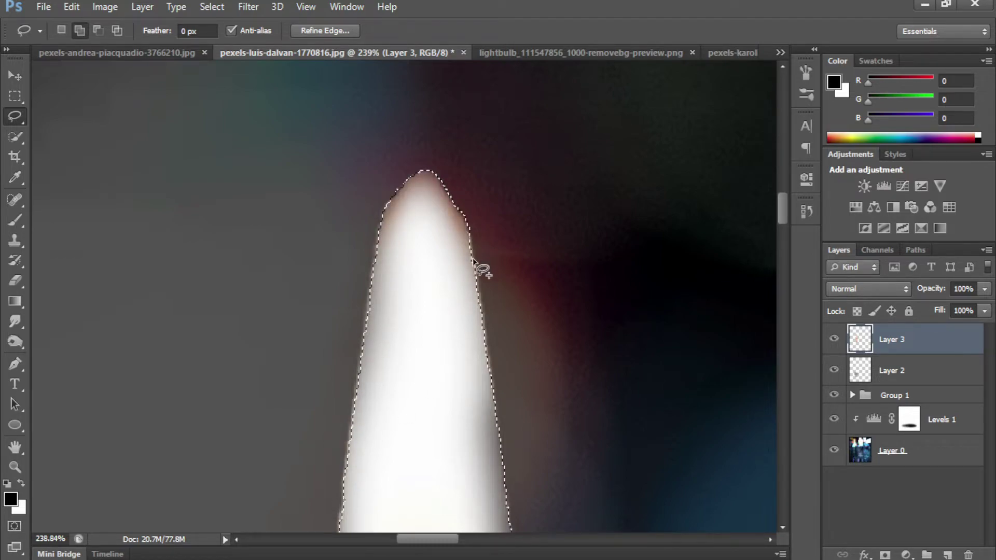
scroll(478, 266, "down", 3)
scroll(493, 260, "down", 3)
scroll(440, 290, "down", 3)
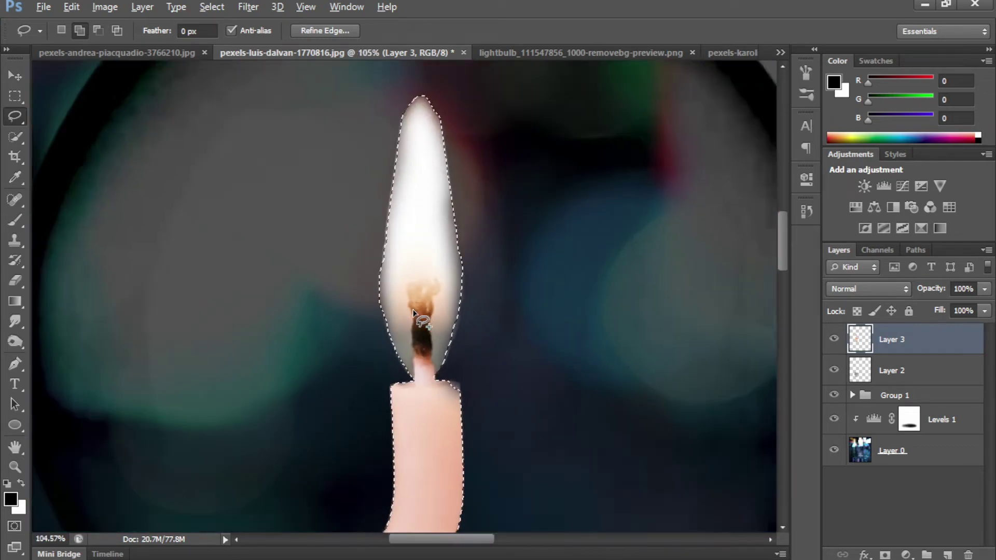
scroll(420, 306, "down", 2)
scroll(412, 312, "down", 2)
- Lasso-subtract the candle body so only the flame stays selected
left_click(15, 136)
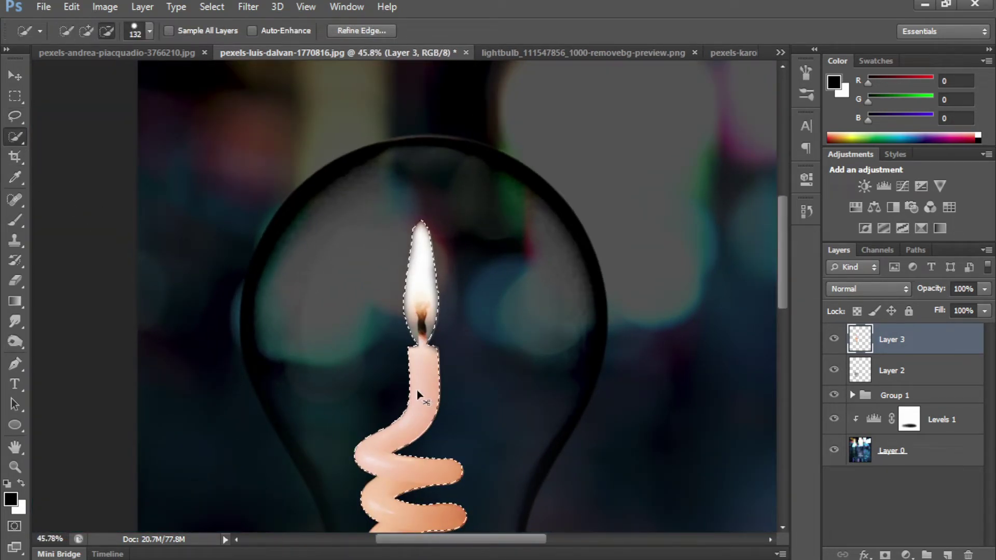
left_click(14, 118)
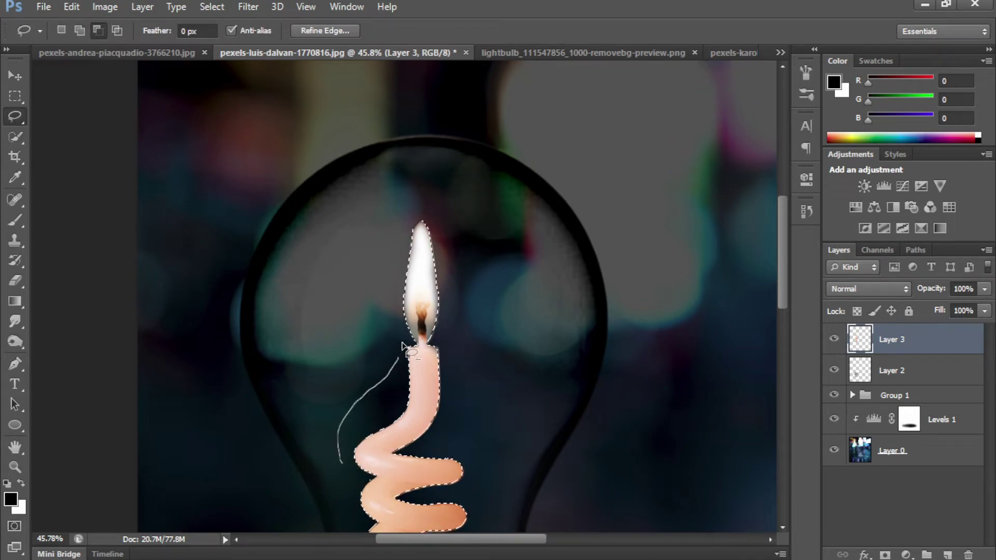
left_click_drag(380, 558, 489, 249)
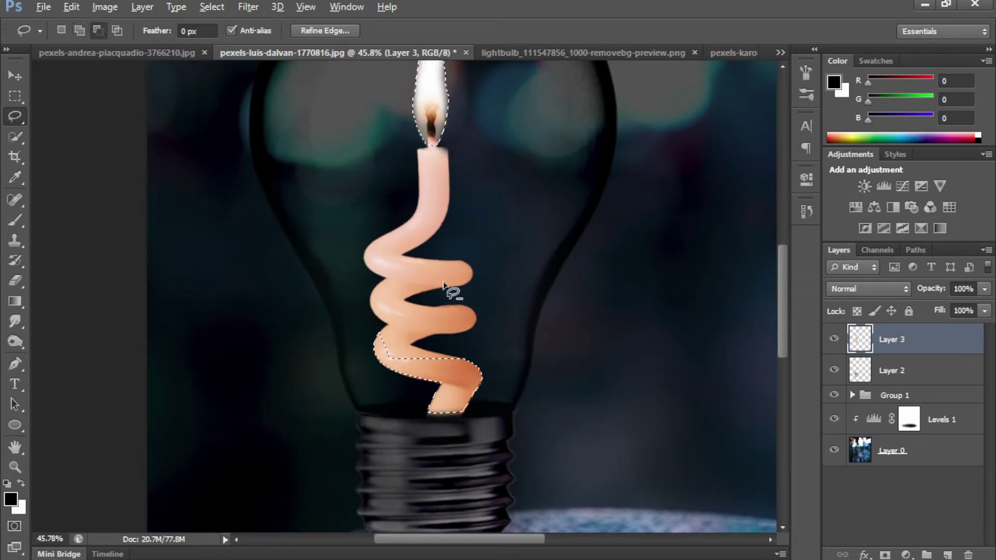
key("ctrl+plus")
key("ctrl+plus")
left_click_drag(449, 83, 432, 268)
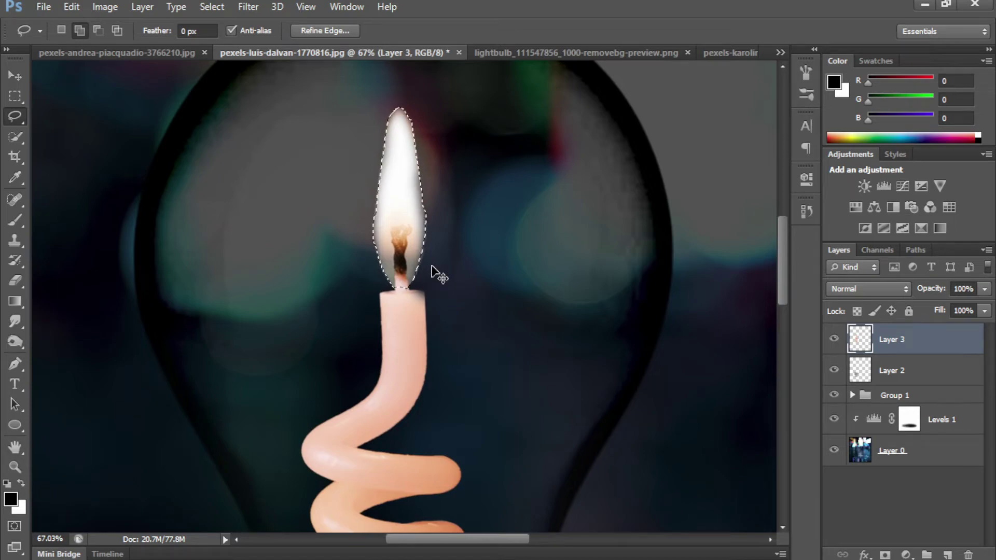
- Group Layer 3, copy the flame to Layer 4, and set it to Linear Dodge (Add)
key("ctrl+g")
key("ctrl+j")
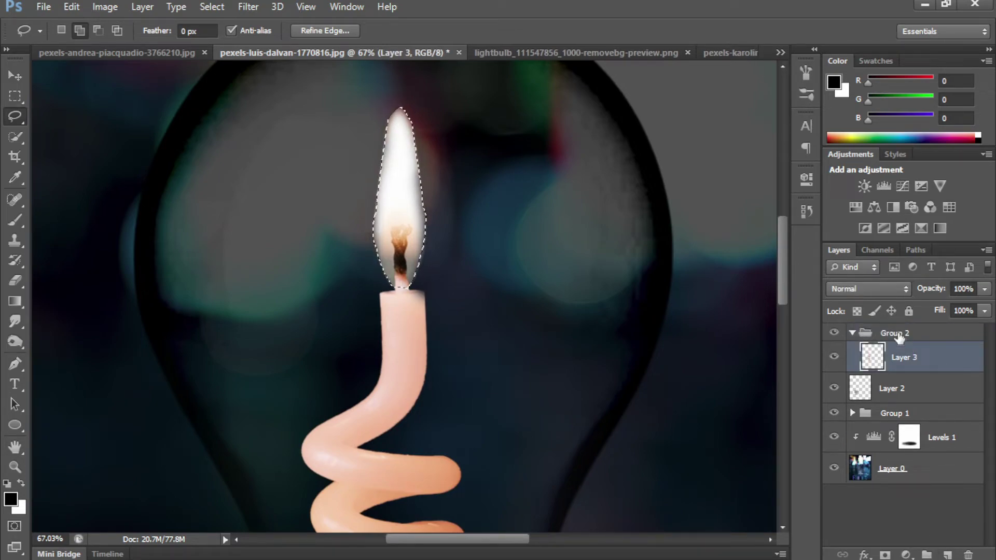
key("ctrl+d")
right_click(913, 388)
key("Escape")
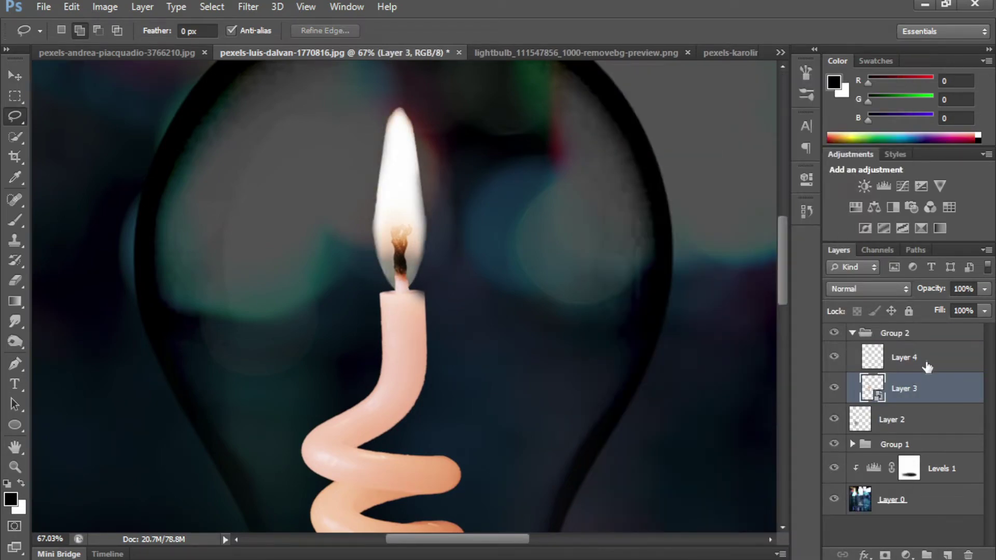
right_click(923, 384)
left_click(892, 289)
left_click(856, 149)
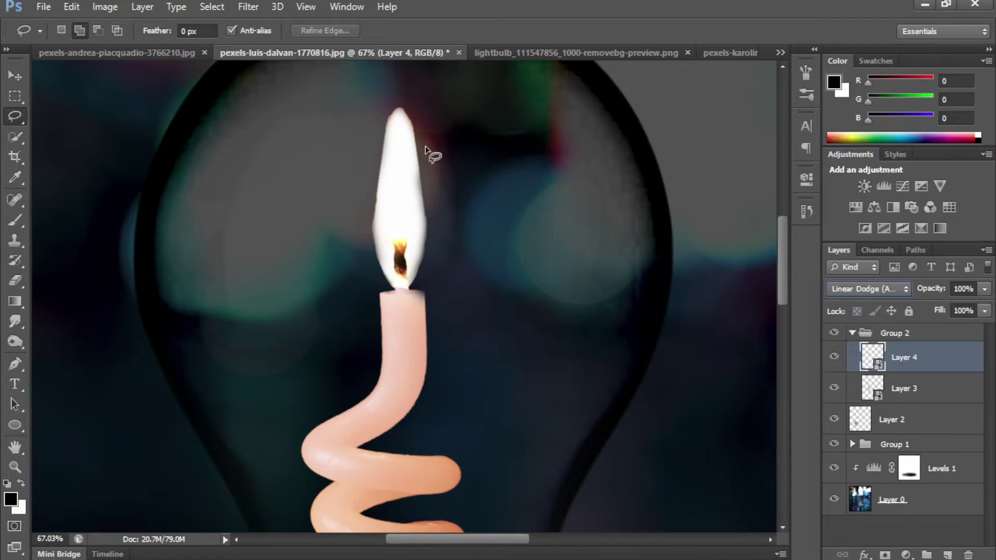
left_click(278, 7)
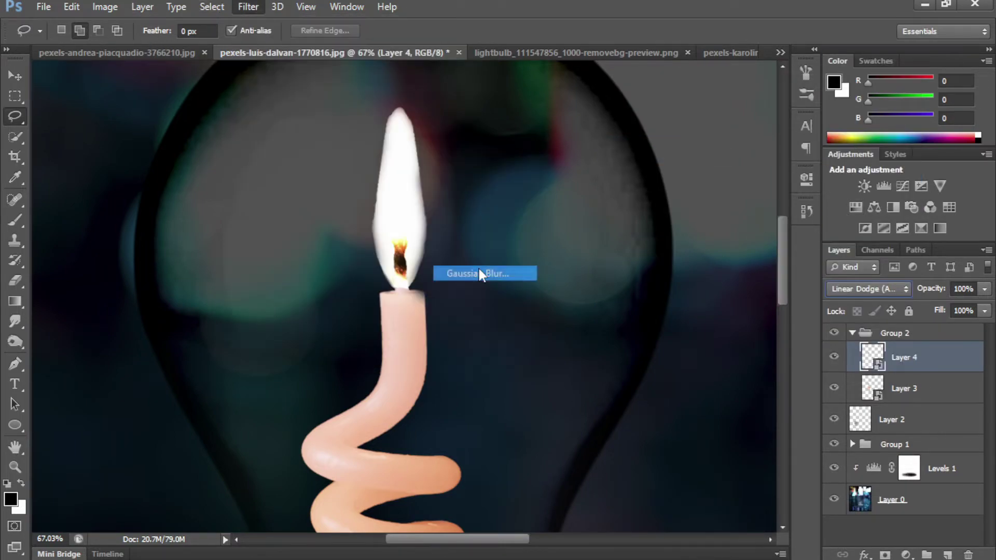
- Apply a Gaussian blur of radius 6 to the flame layer, Layer 4
left_click(485, 275)
left_click_drag(638, 458, 681, 129)
type("6")
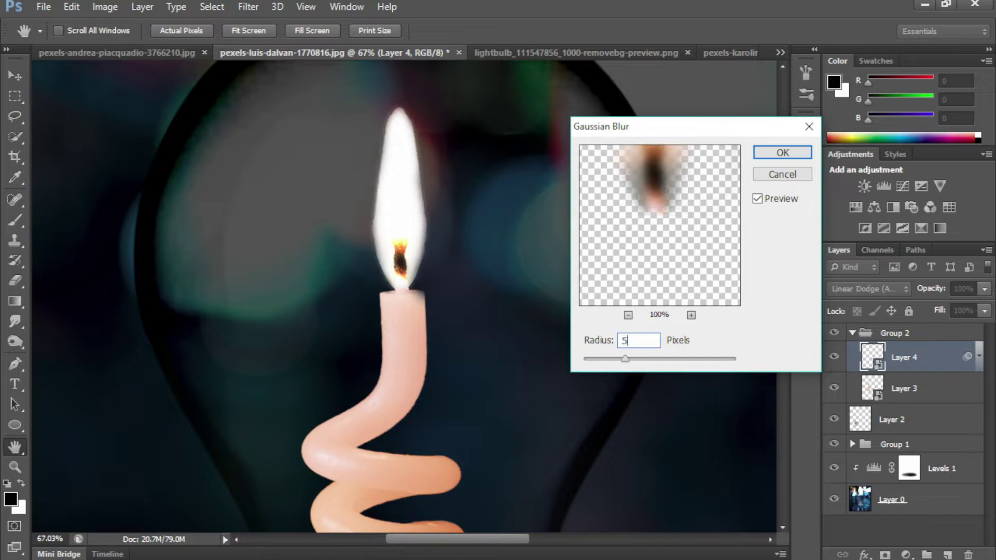
key("Return")
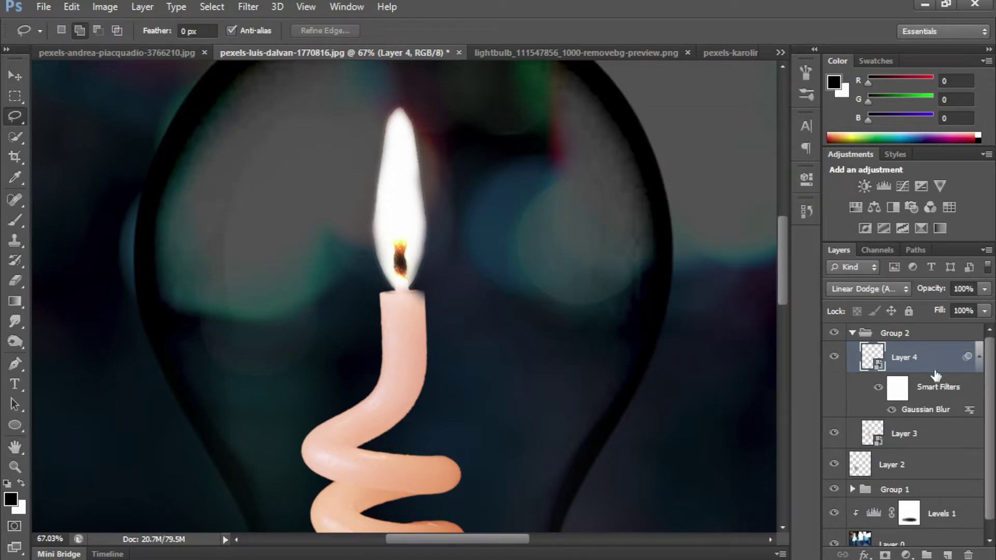
- Duplicate the blurred flame, reblur the copy at radius 10, and collapse Group 2
key("ctrl+j")
double_click(931, 412)
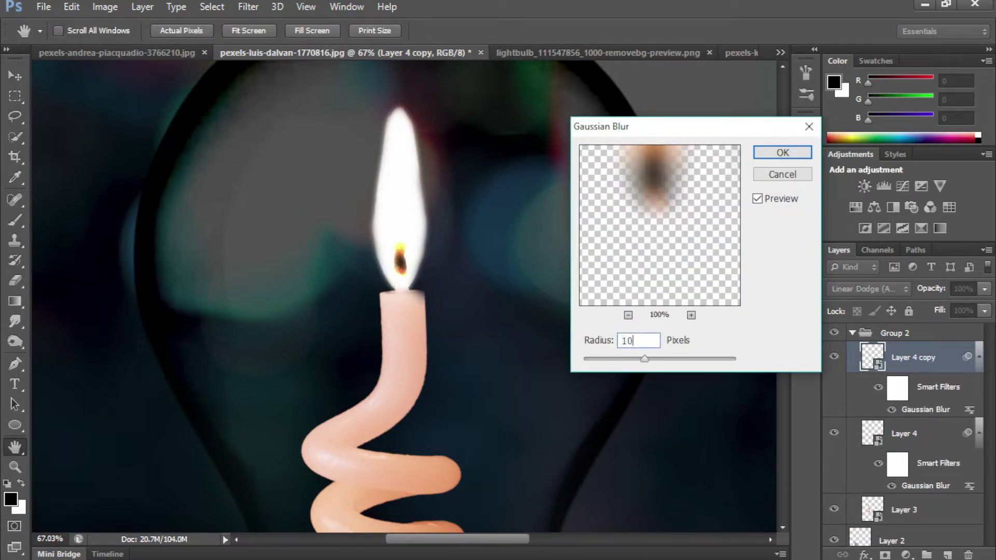
key("Return")
key("l")
key("ctrl+0")
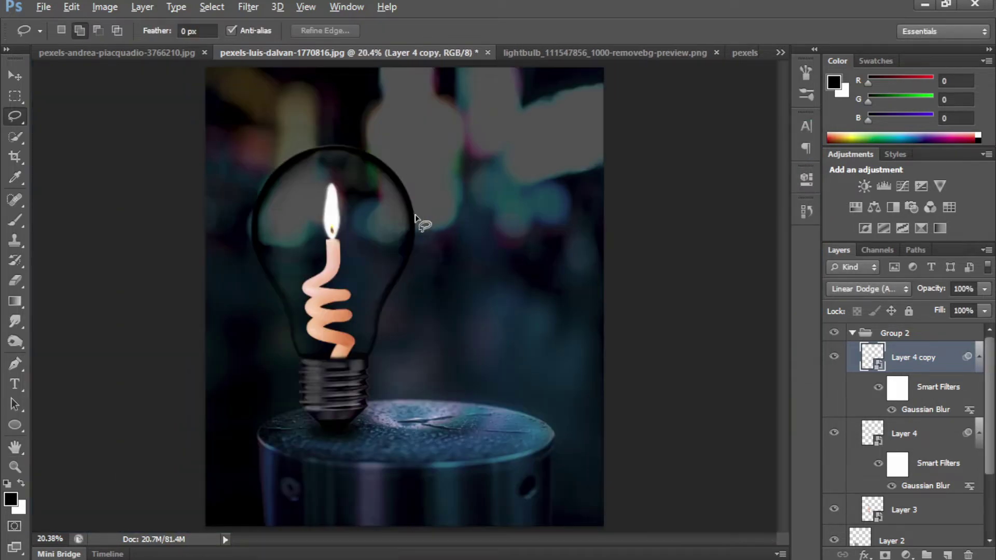
scroll(335, 130, "up", 2)
left_click(852, 333)
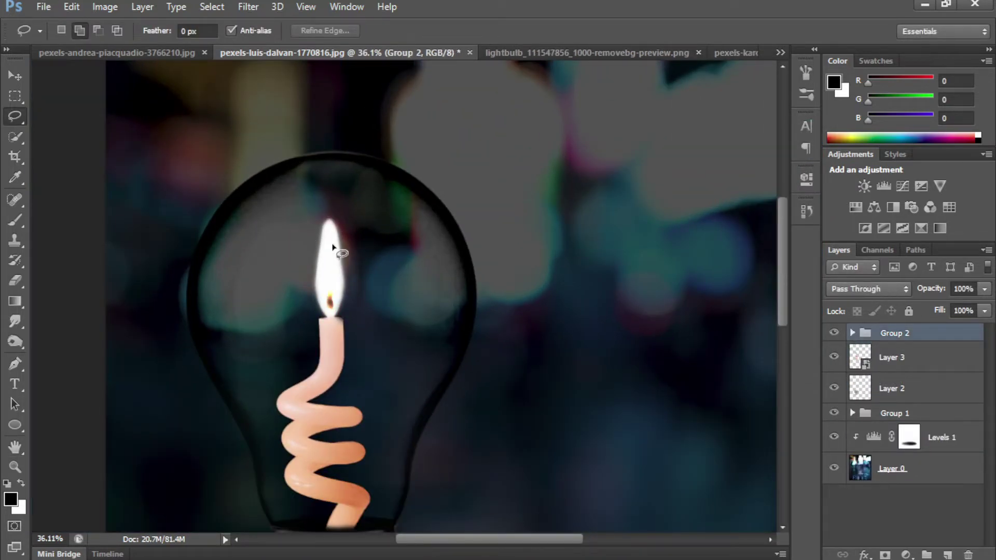
- Add a new empty glow layer and undo a too-strong yellow stroke over the bulb
key("b")
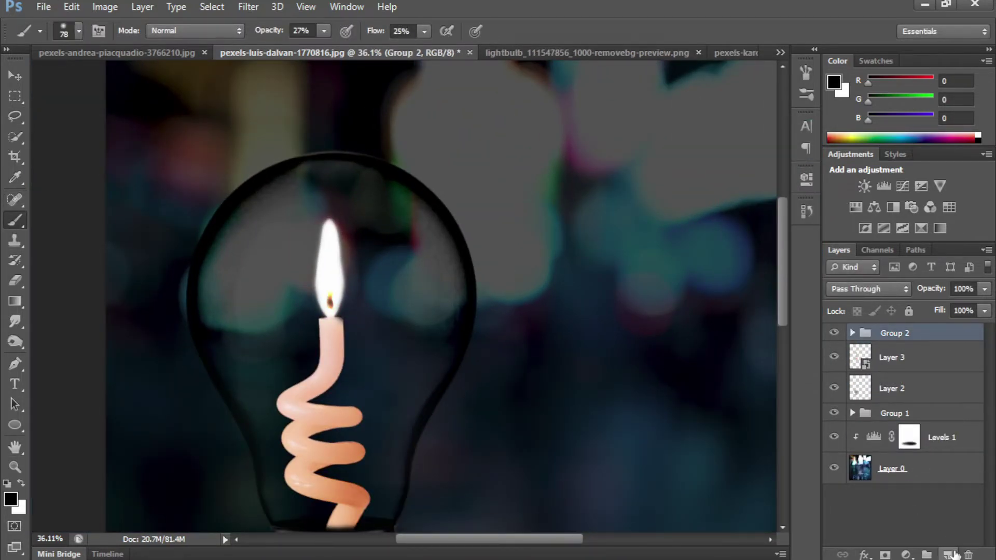
left_click(953, 554)
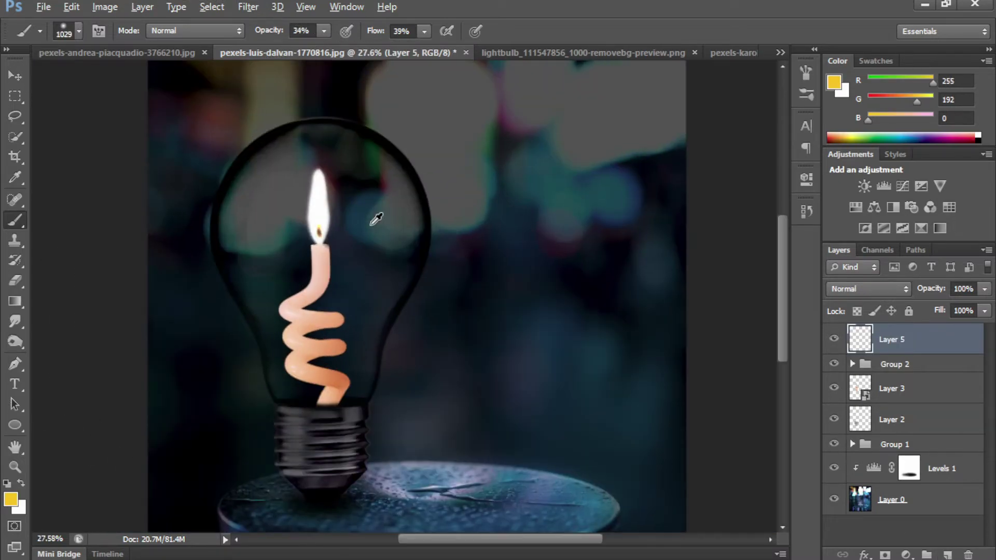
mouse_move(225, 249)
left_mouse_down()
mouse_move(398, 129)
mouse_move(228, 363)
left_mouse_up()
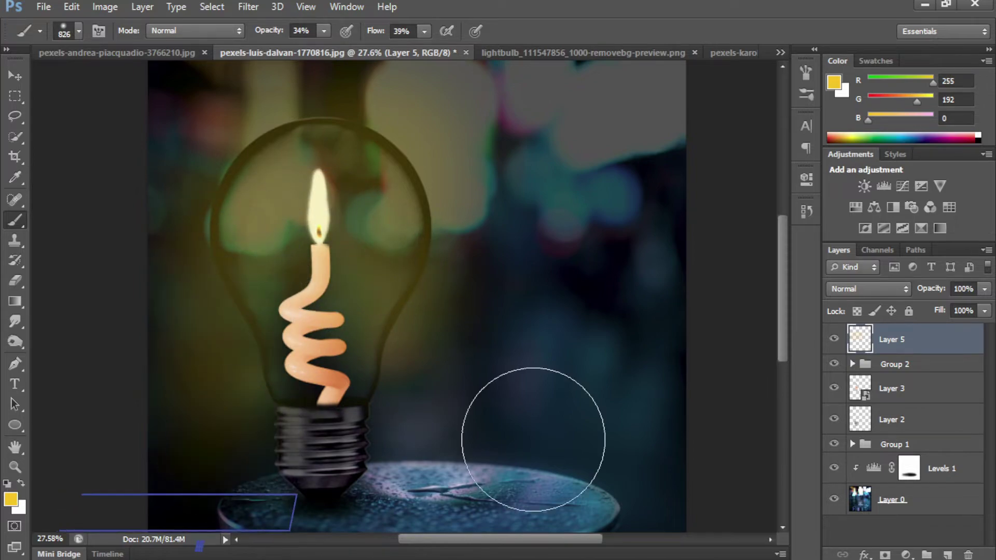
key("ctrl+z")
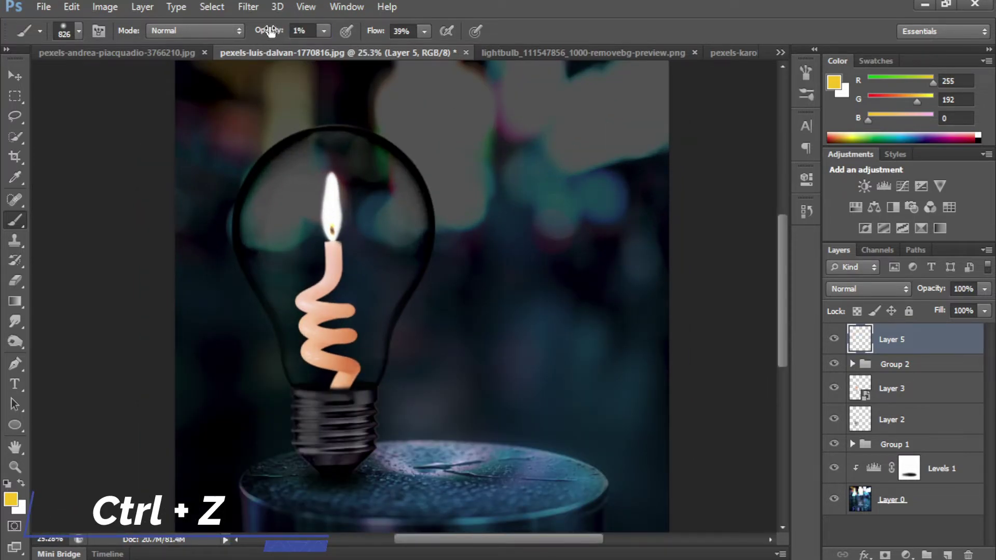
- Paint a faint yellow glow across the stand top with a smaller, lower-flow brush
left_click_drag(378, 34, 366, 34)
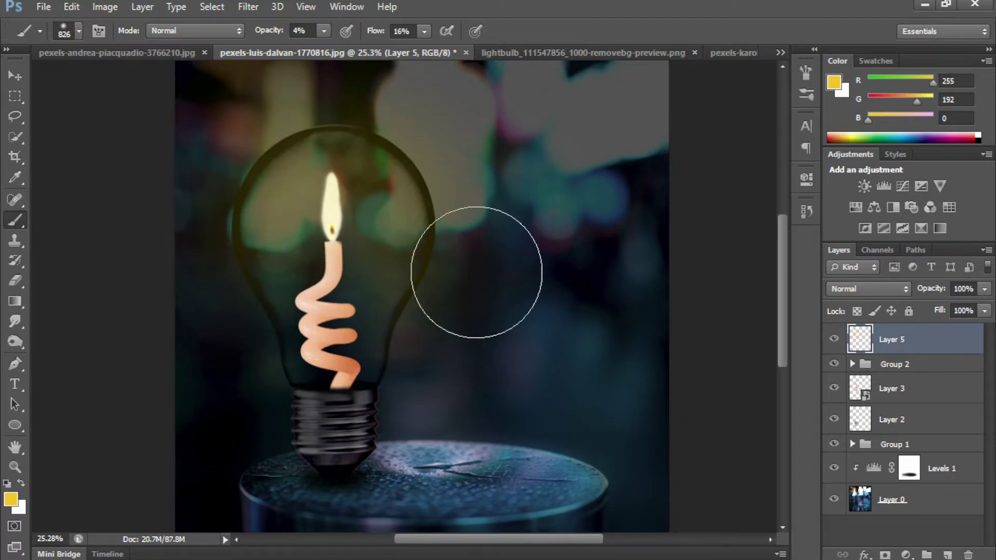
scroll(478, 387, "up", 1, "alt")
scroll(479, 387, "down", 3)
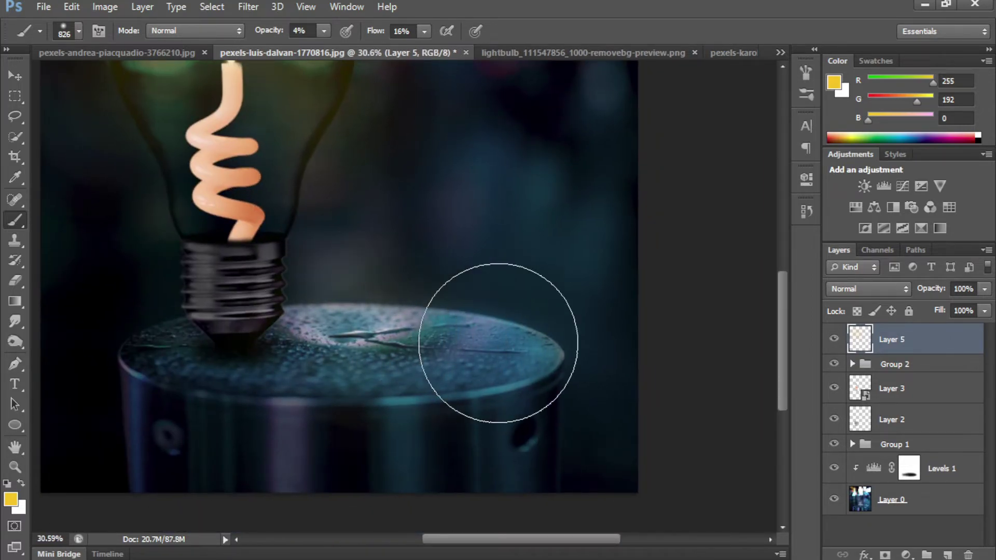
left_click_drag(506, 337, 478, 334)
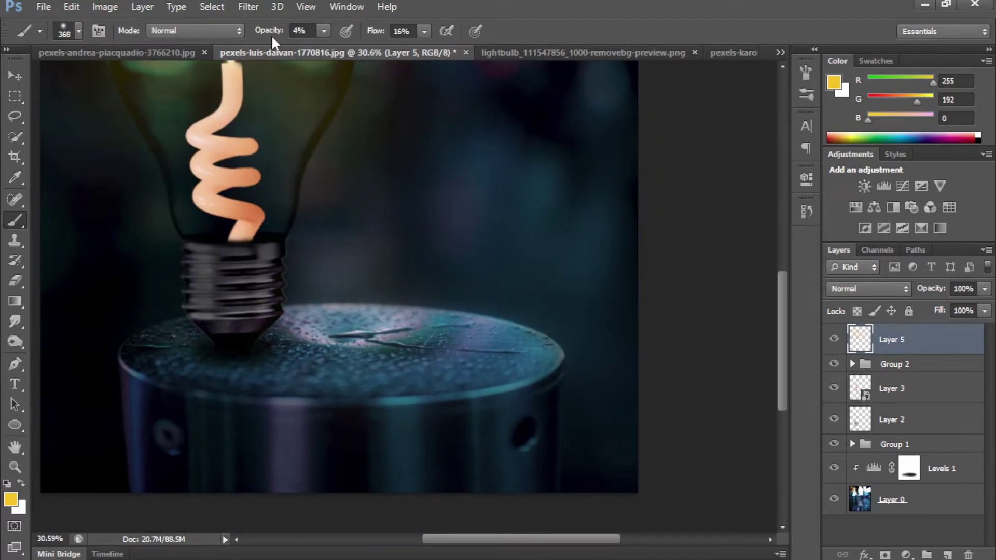
left_click_drag(307, 324, 483, 363)
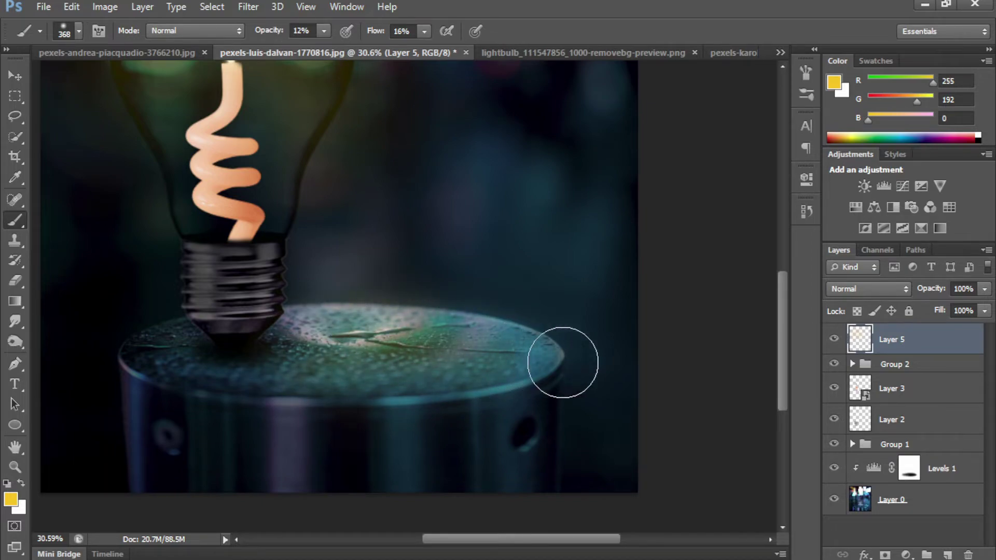
- Set the glow layer's blend mode to Color Dodge
left_click(867, 289)
left_click(876, 139)
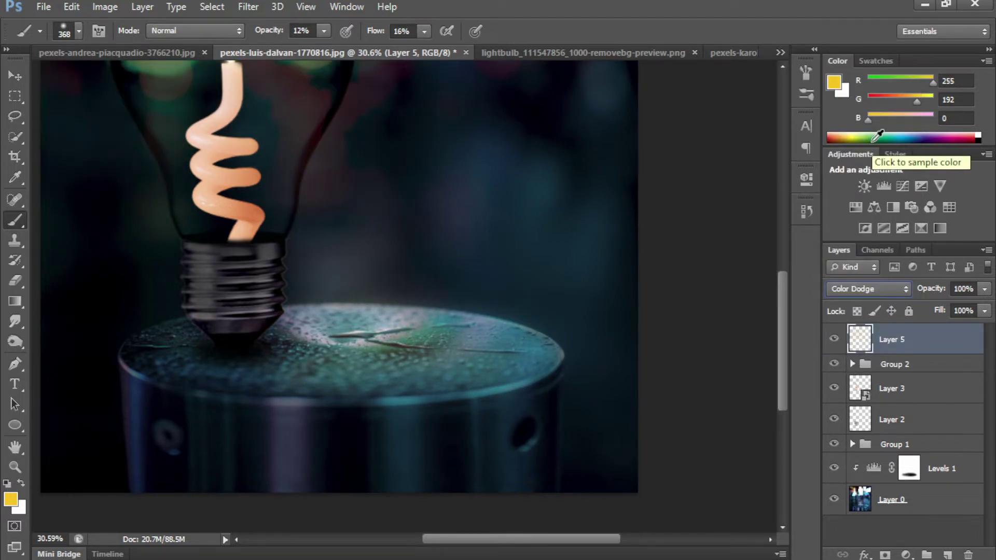
scroll(405, 358, "down", 3, "alt")
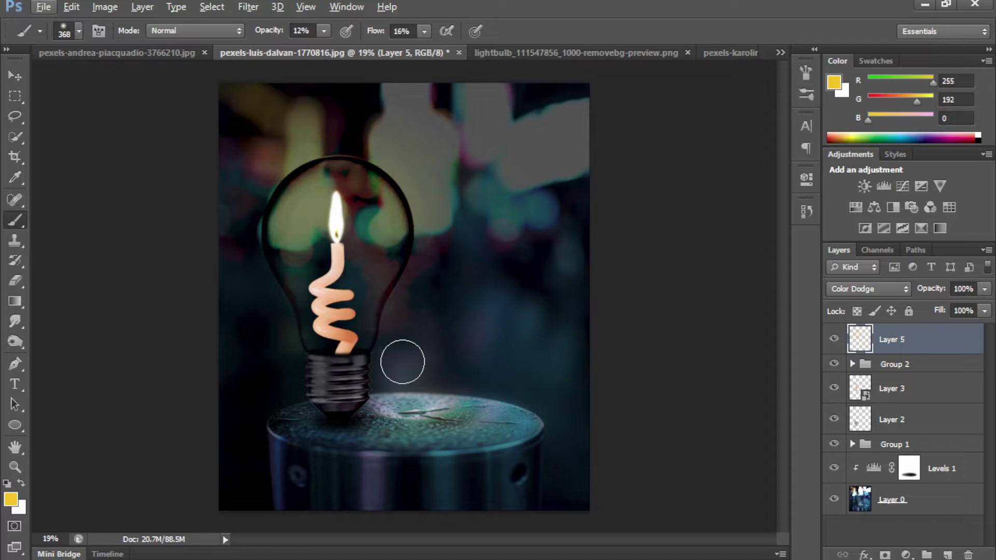
- Bring the man photo into the bulb composition, scale him down and flip him horizontally
left_click(116, 53)
mouse_move(384, 233)
left_mouse_down()
mouse_move(463, 331)
mouse_move(468, 324)
left_mouse_up()
key("ctrl+t")
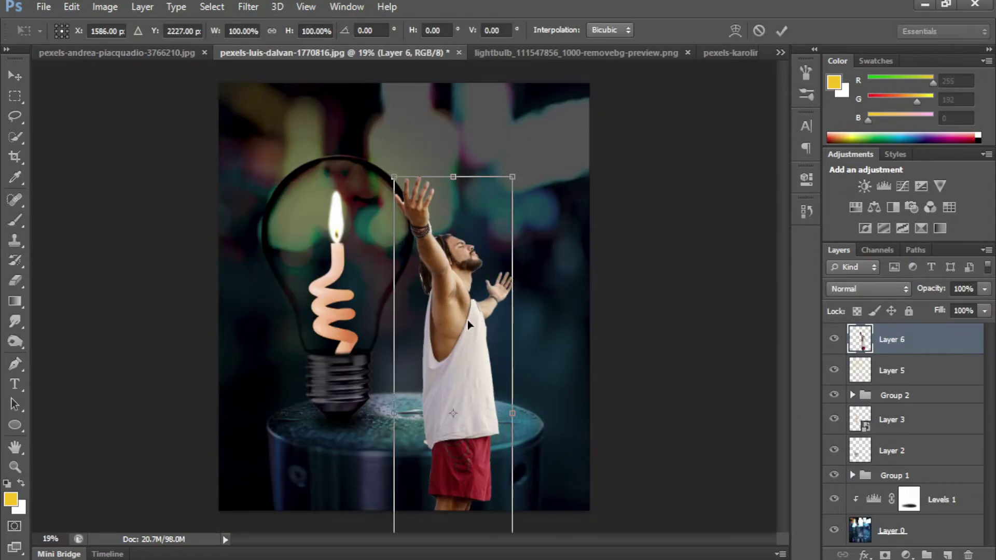
left_click_drag(509, 192, 485, 286)
left_click_drag(438, 444, 458, 313)
right_click(462, 261)
left_click_drag(501, 155, 485, 232)
left_click(519, 500)
- Shrink the man to about a quarter size and place him on the pedestal top
left_click_drag(466, 316, 467, 304)
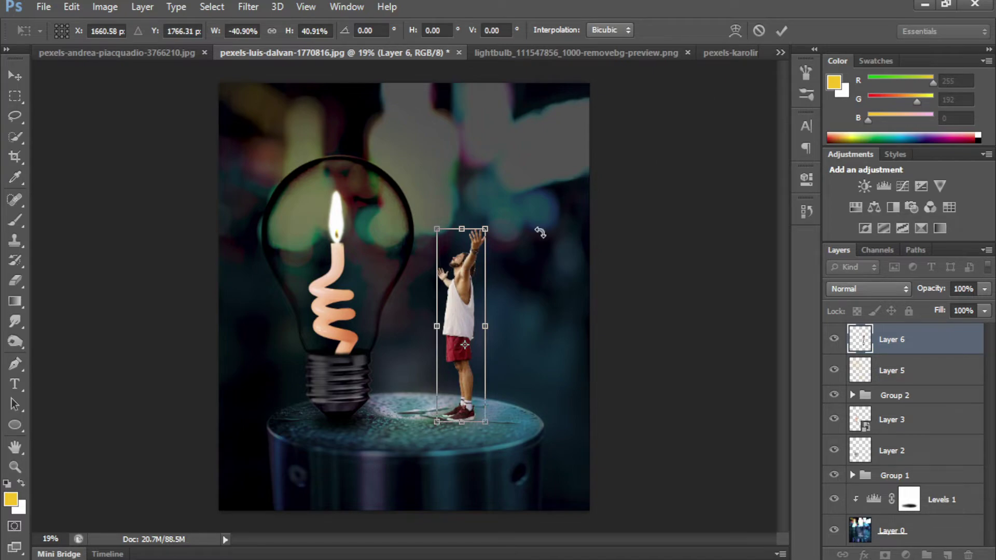
left_click_drag(486, 230, 466, 306)
mouse_move(460, 340)
left_mouse_down()
mouse_move(473, 340)
mouse_move(483, 295)
mouse_move(473, 358)
left_mouse_up()
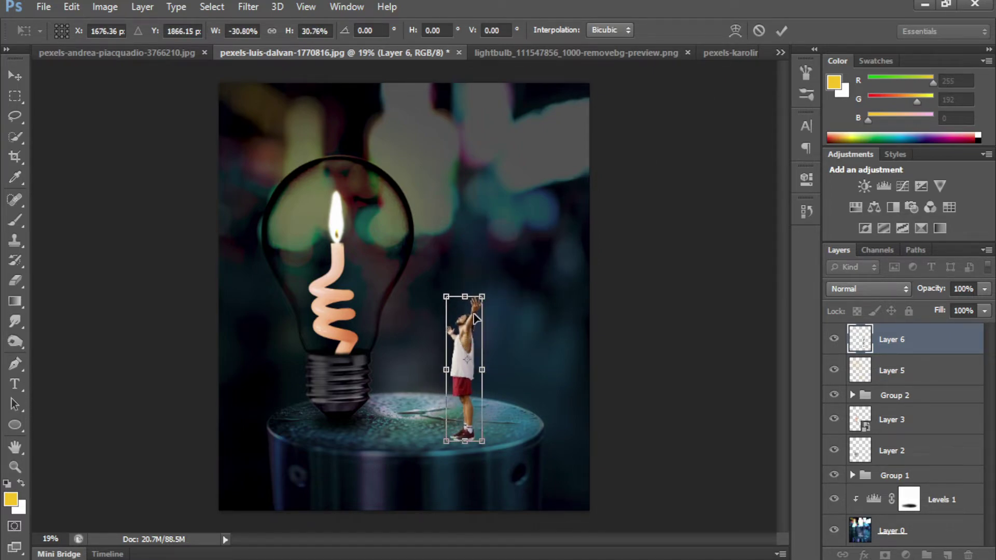
left_click_drag(476, 318, 469, 304)
left_click(783, 31)
- Move Layer 6's man further right on the pedestal, away from the bulb
key("b")
scroll(562, 204, "up", 5)
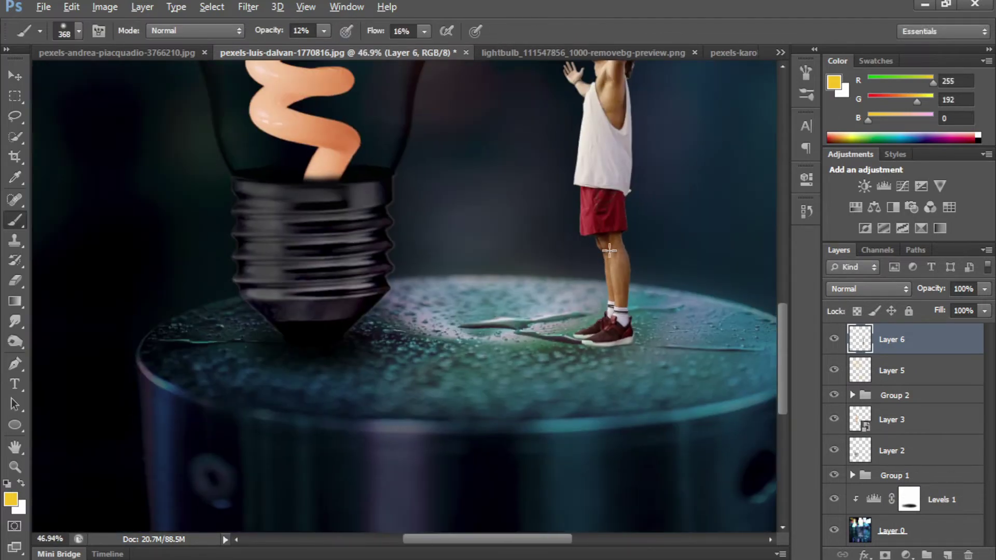
scroll(563, 204, "down", 3)
key("v")
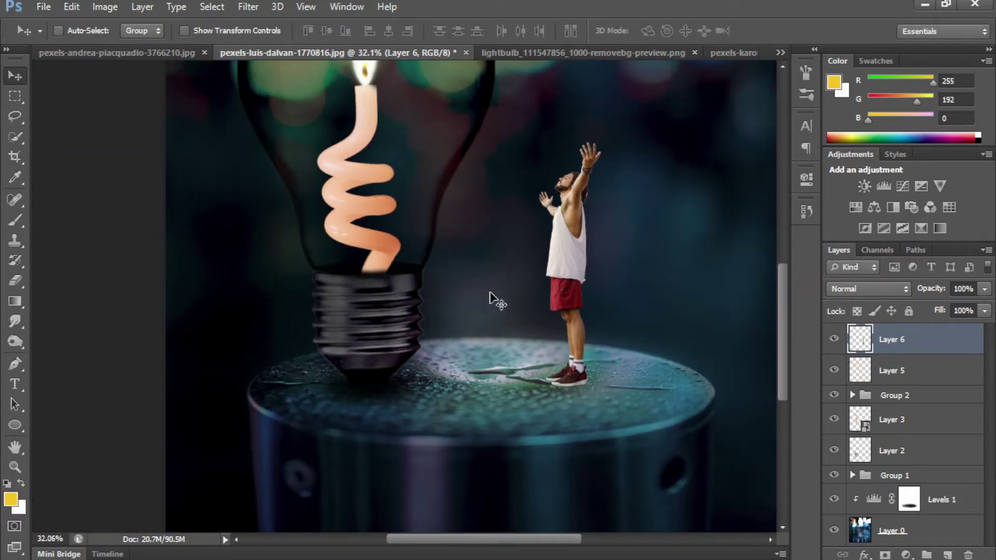
left_click_drag(563, 296, 626, 294)
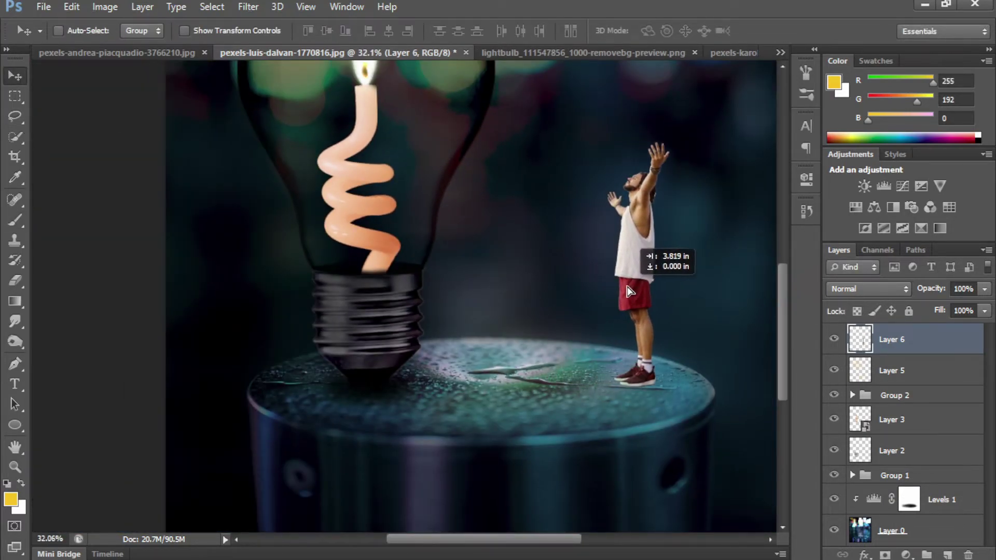
scroll(525, 241, "down", 3)
scroll(519, 270, "up", 1)
scroll(519, 269, "up", 3)
scroll(462, 240, "up", 3)
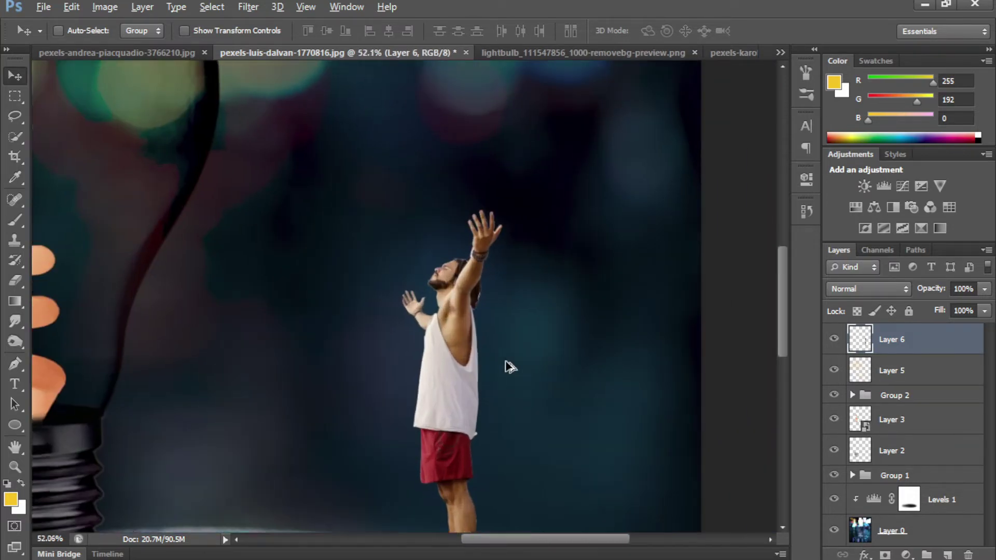
- Add a Levels adjustment with lowered output white, clipped to the man's Layer 6
left_click(905, 554)
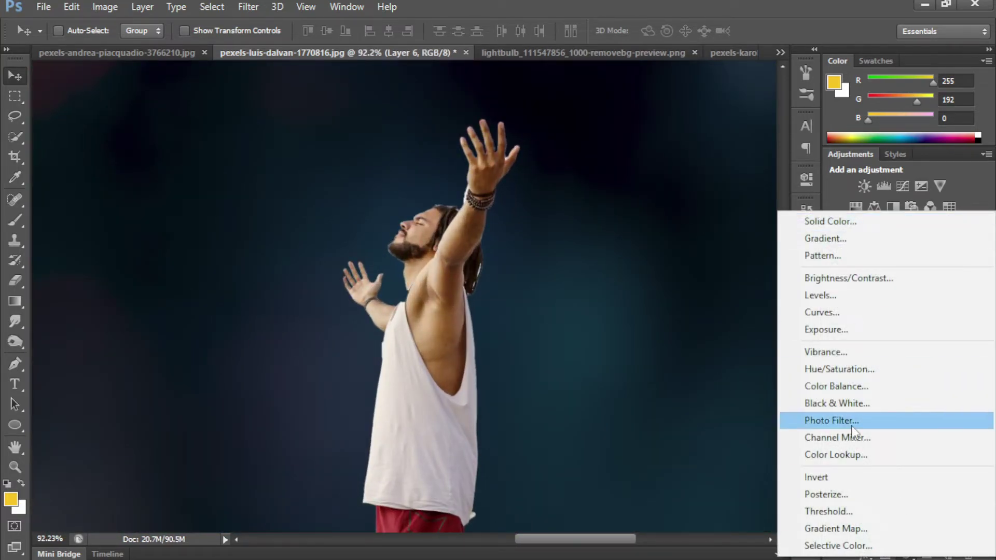
left_click(832, 291)
left_click_drag(732, 376, 651, 376)
key("ctrl+alt+g")
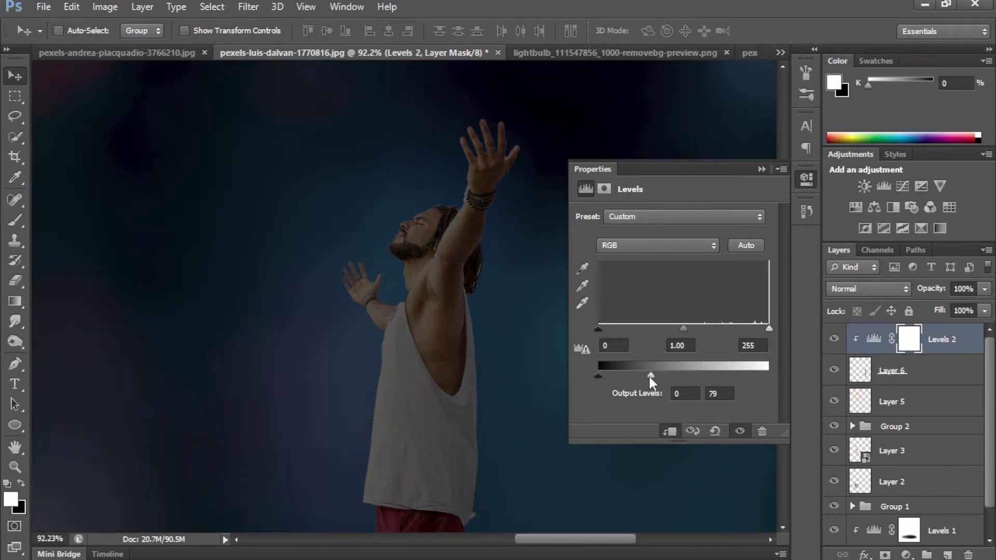
left_click(761, 169)
key("ctrl+0")
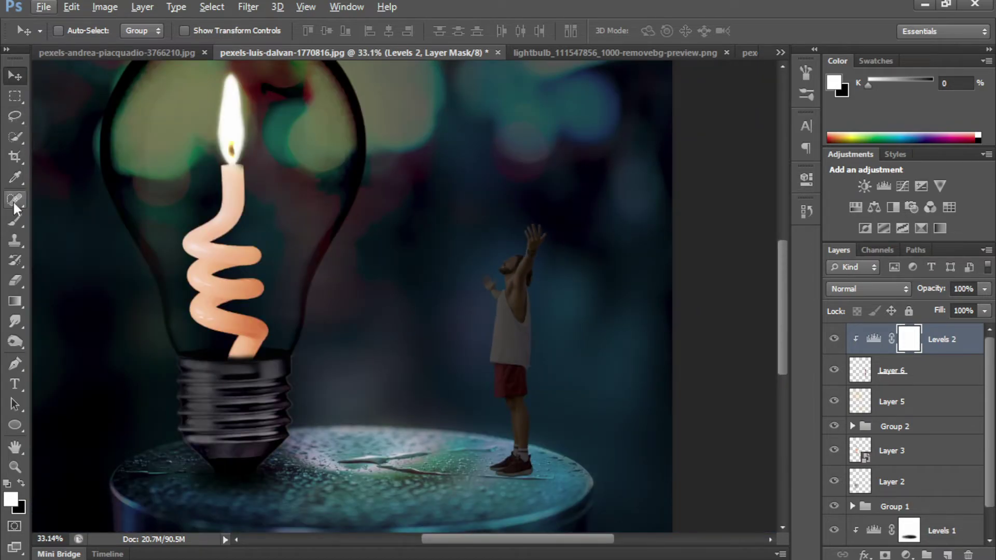
- Frame the man's upper body and set a small eraser on the Levels mask
left_click(15, 281)
scroll(506, 283, "up", 3)
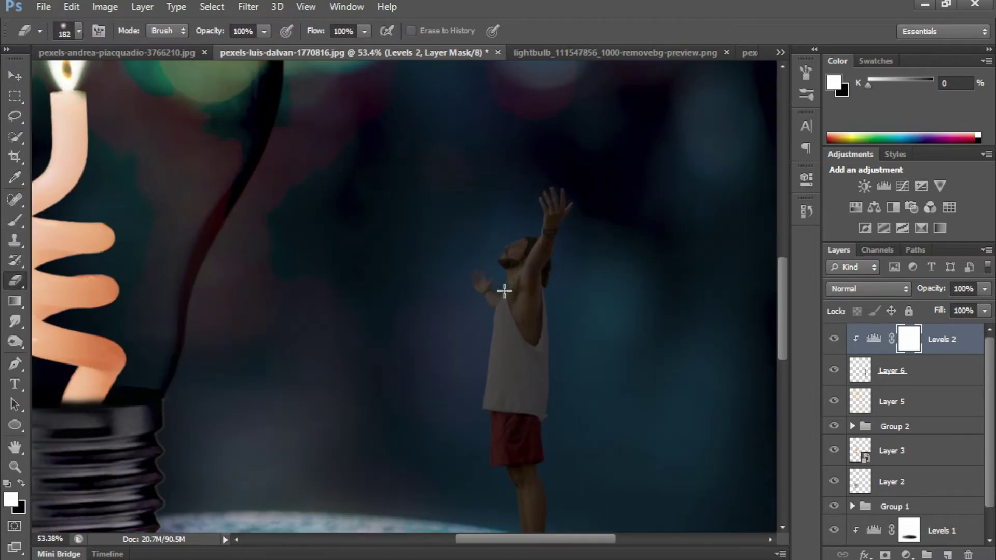
scroll(497, 264, "up", 3)
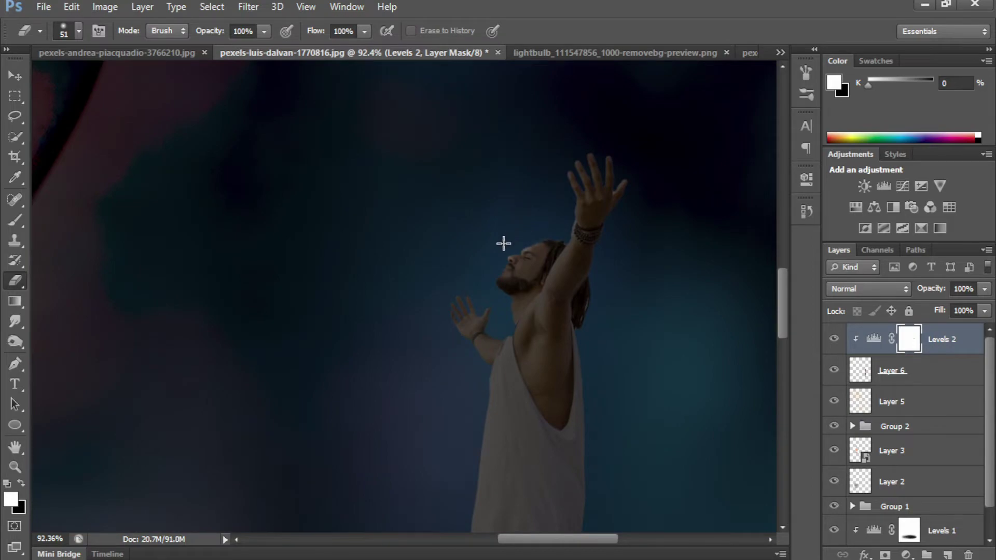
left_click_drag(503, 244, 555, 245)
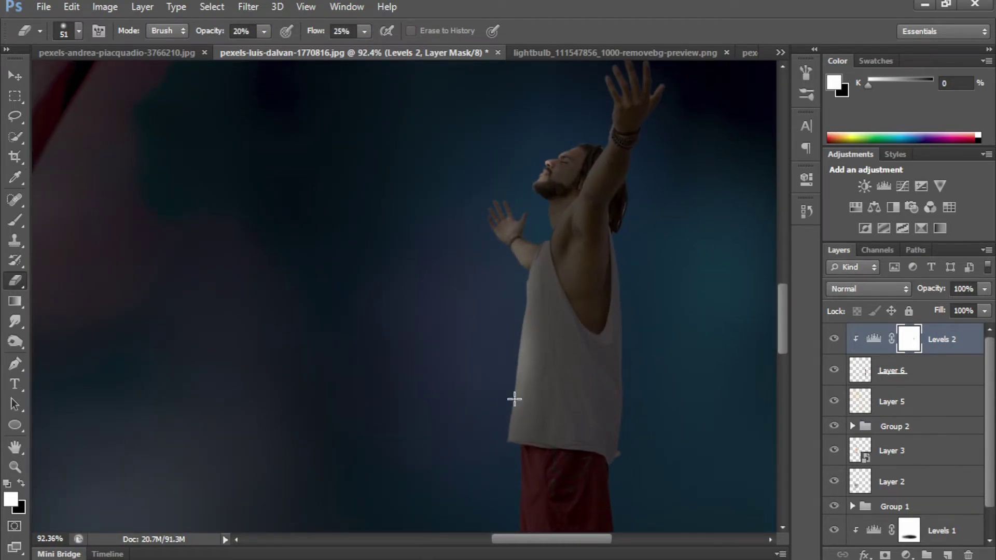
scroll(513, 399, "down", 1)
scroll(542, 362, "down", 1)
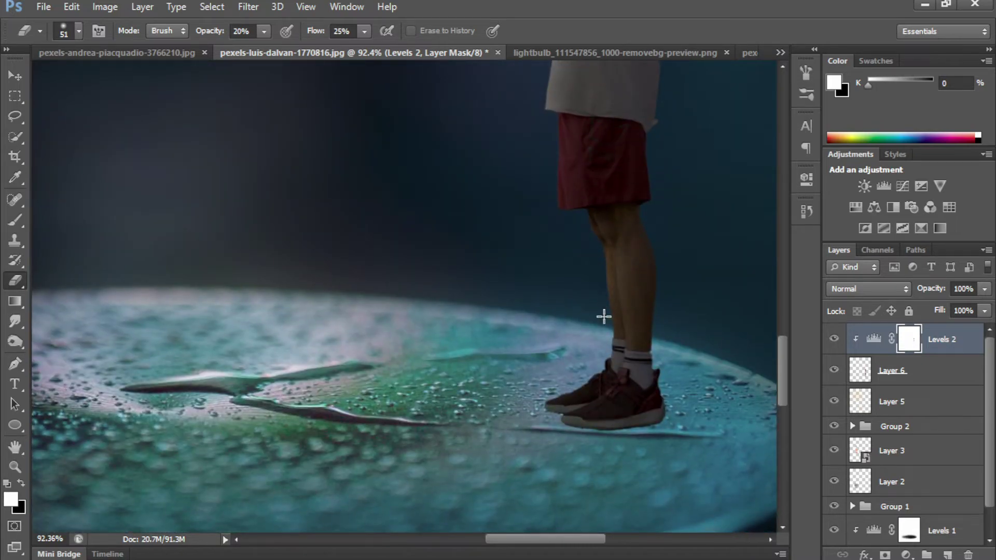
scroll(613, 377, "up", 3)
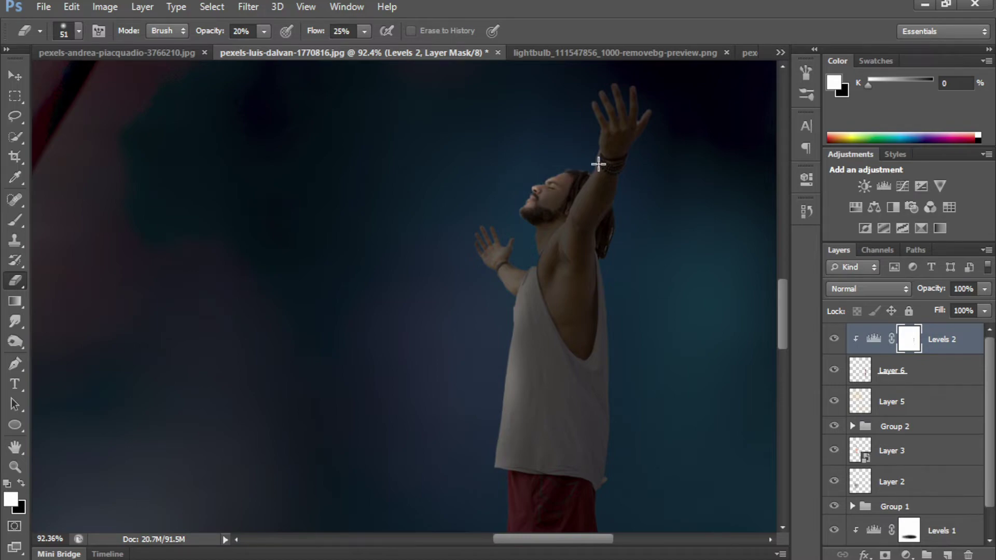
left_click_drag(614, 144, 592, 174)
scroll(583, 195, "up", 3)
scroll(528, 270, "down", 5)
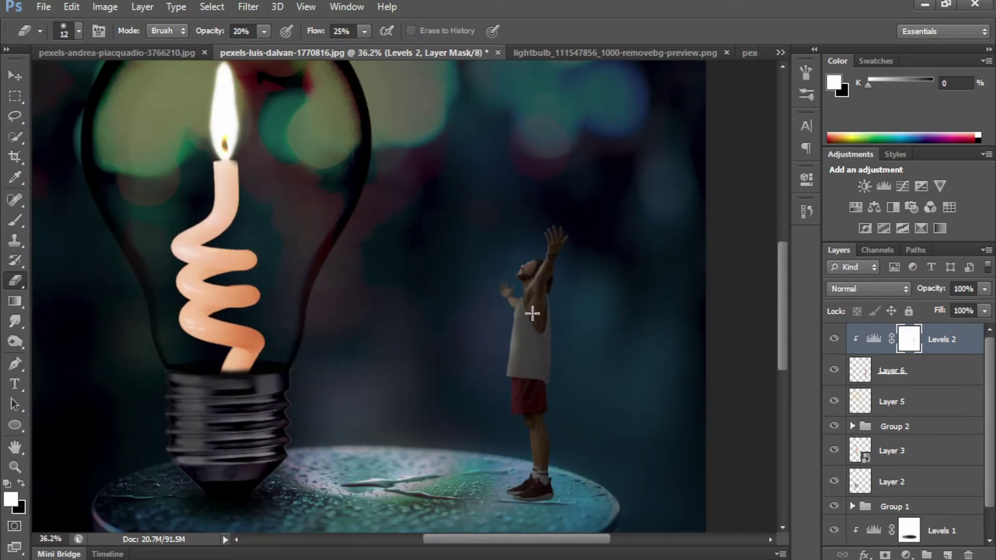
- Add a new layer clipped to the man and shrink the brush for fine painting
key("ctrl+shift+alt+n")
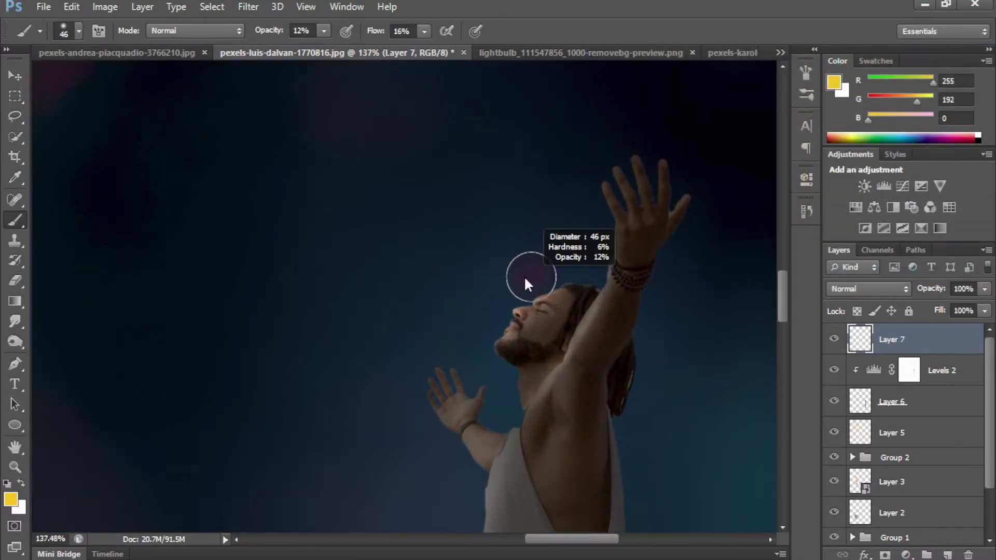
left_click_drag(462, 283, 547, 283)
key("ctrl+alt+g")
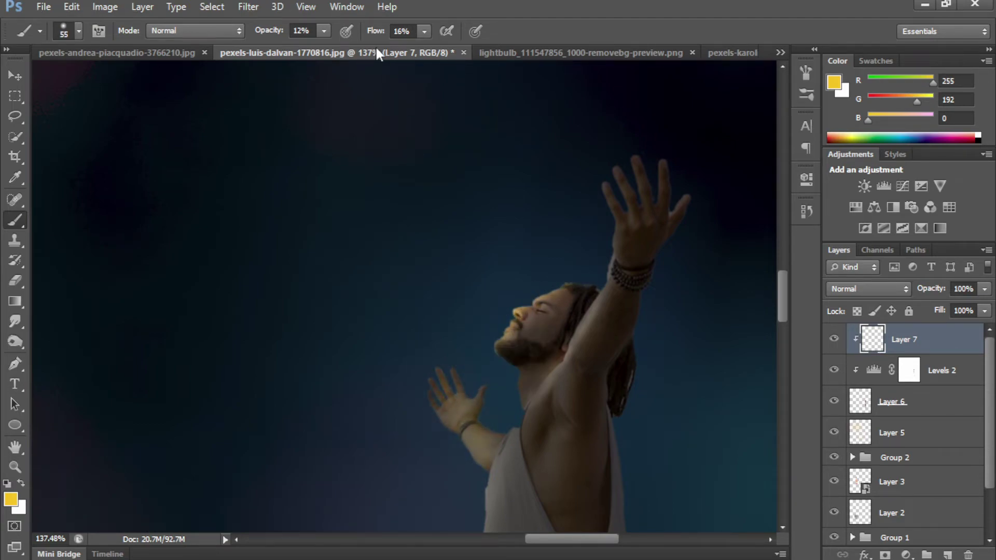
left_click_drag(434, 375, 501, 286)
left_click_drag(639, 196, 680, 202)
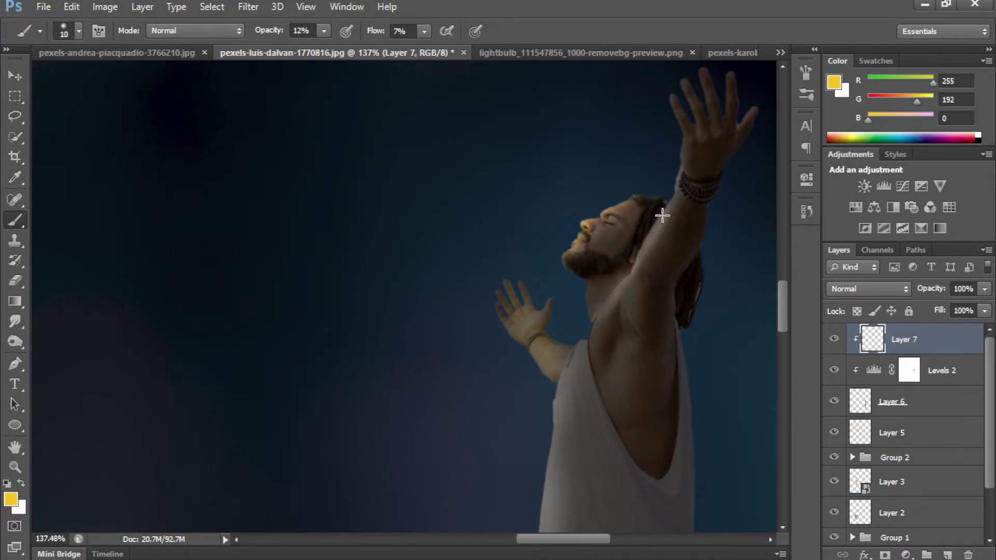
- Set the man's yellow glow layer to the Soft Light blend mode
scroll(627, 296, "down", 3)
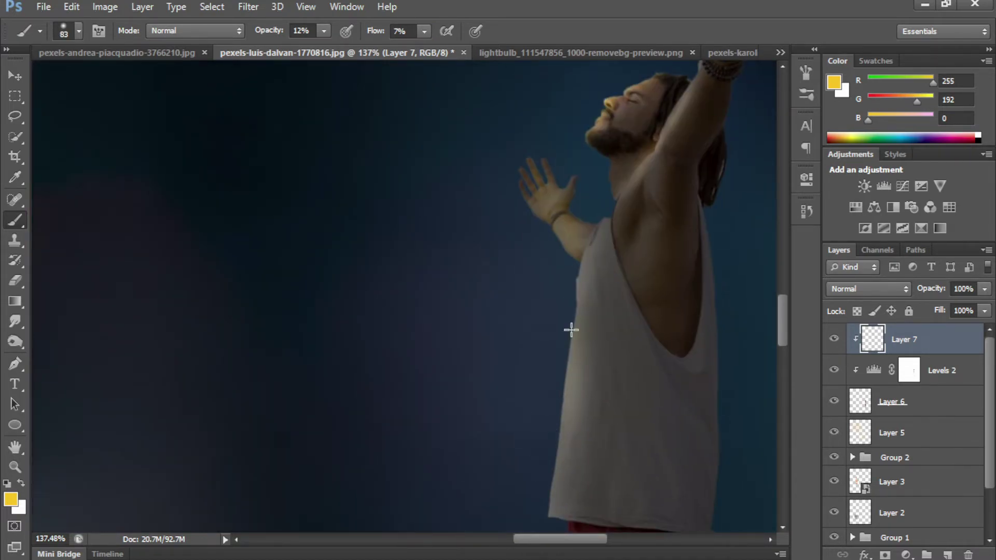
scroll(549, 285, "down", 3)
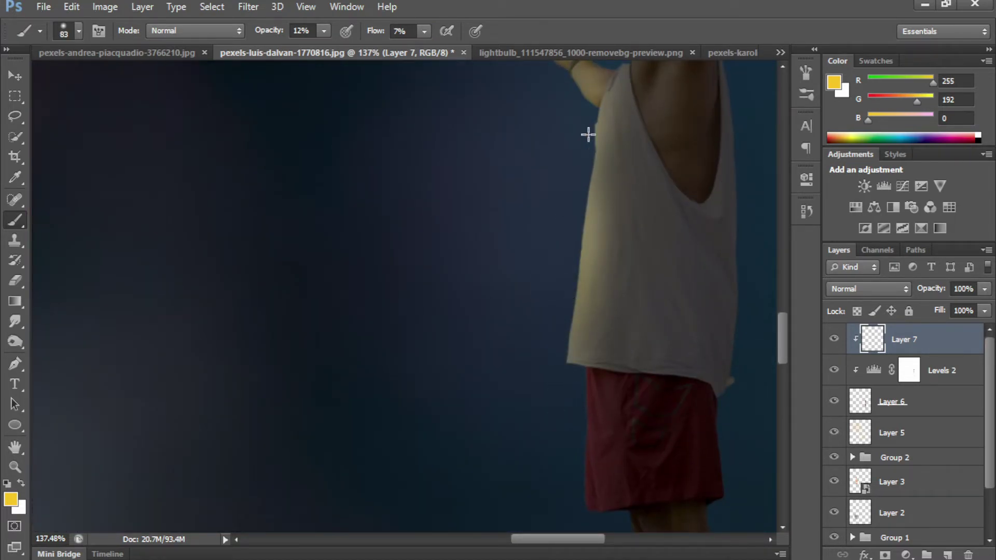
scroll(611, 200, "down", 5)
scroll(597, 218, "down", 3)
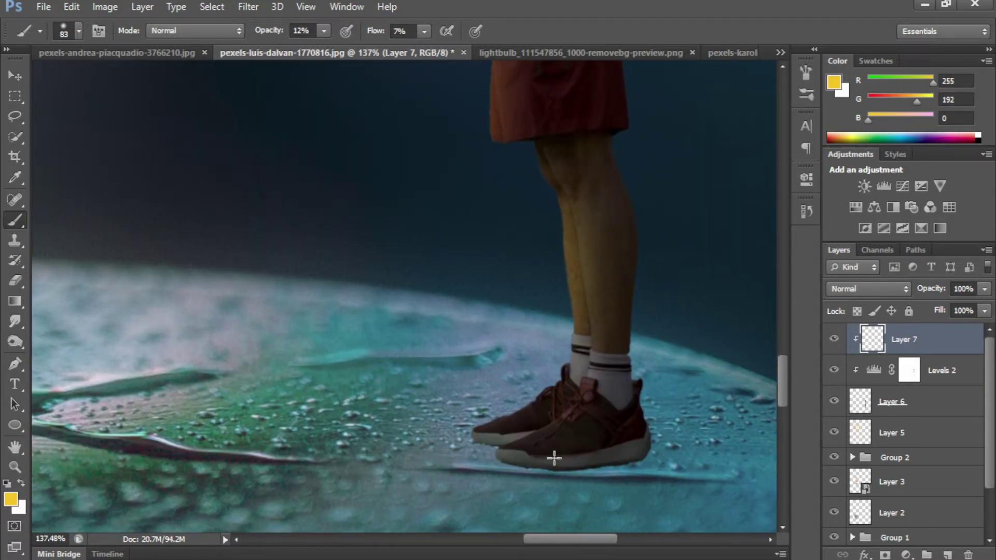
scroll(522, 126, "down", 10)
scroll(523, 127, "up", 5)
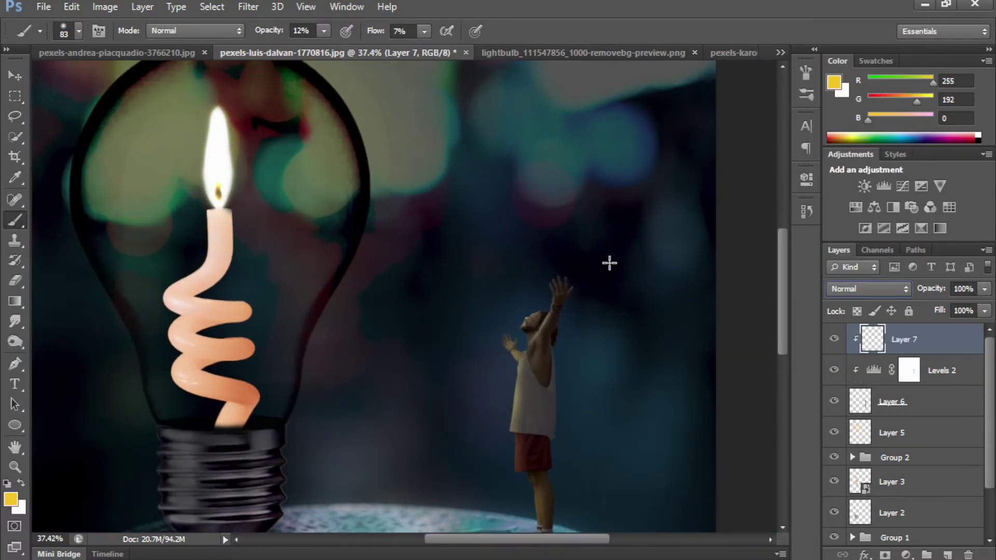
scroll(534, 390, "up", 3)
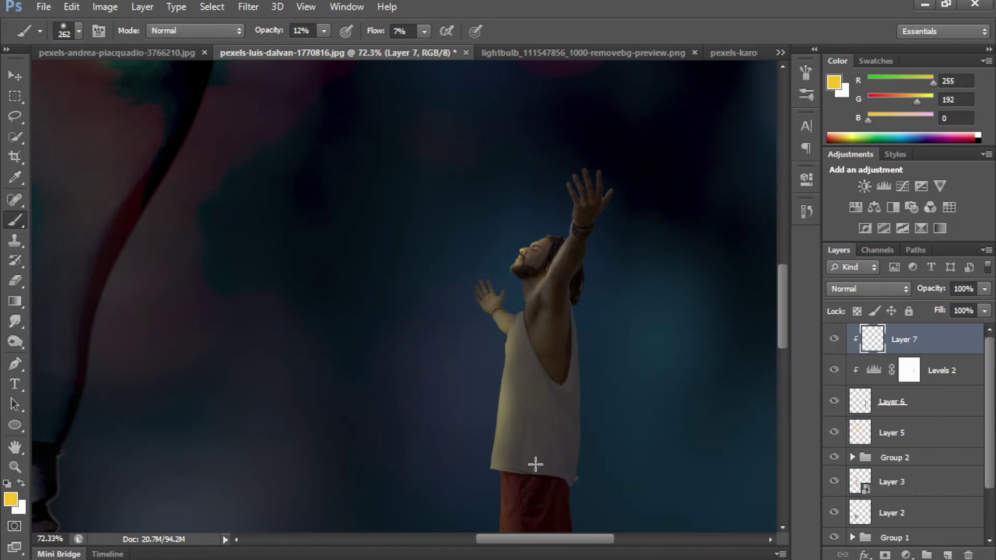
scroll(567, 204, "up", 2)
scroll(630, 226, "down", 4)
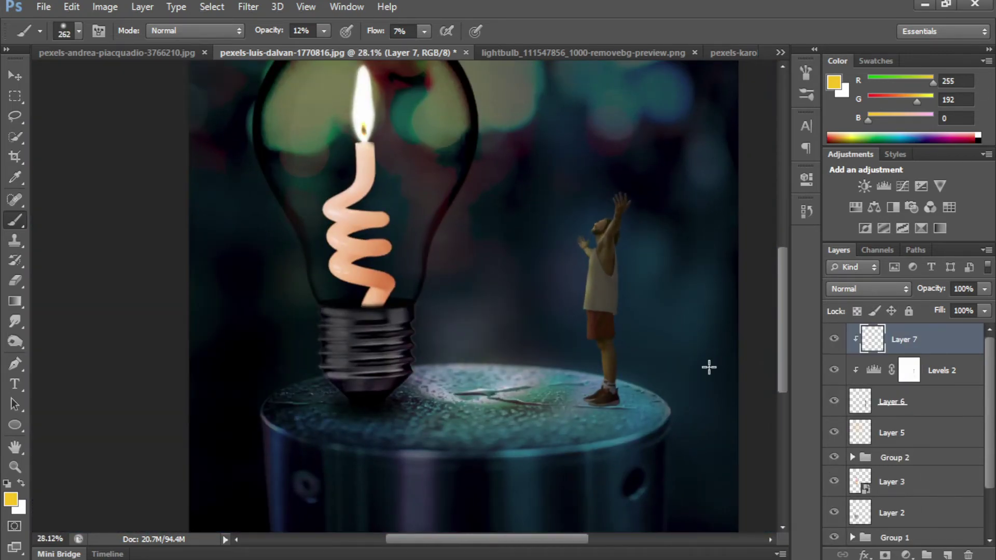
left_click(867, 288)
left_click(866, 194)
- Add a new shadow layer beneath the man's layer with black as the foreground colour
scroll(604, 231, "up", 2)
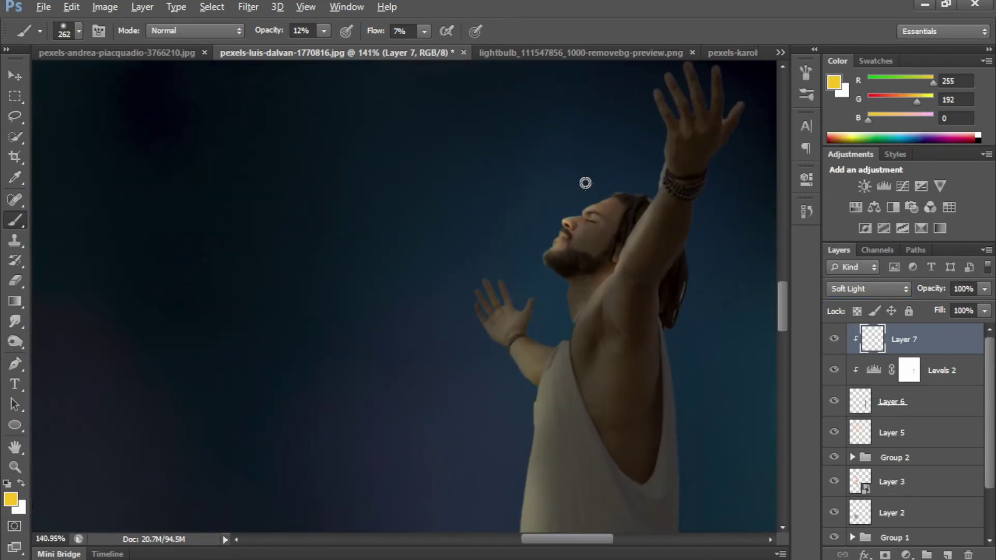
scroll(584, 183, "down", 2)
scroll(605, 403, "up", 1)
scroll(605, 402, "up", 1)
key("ctrl+shift+alt+n")
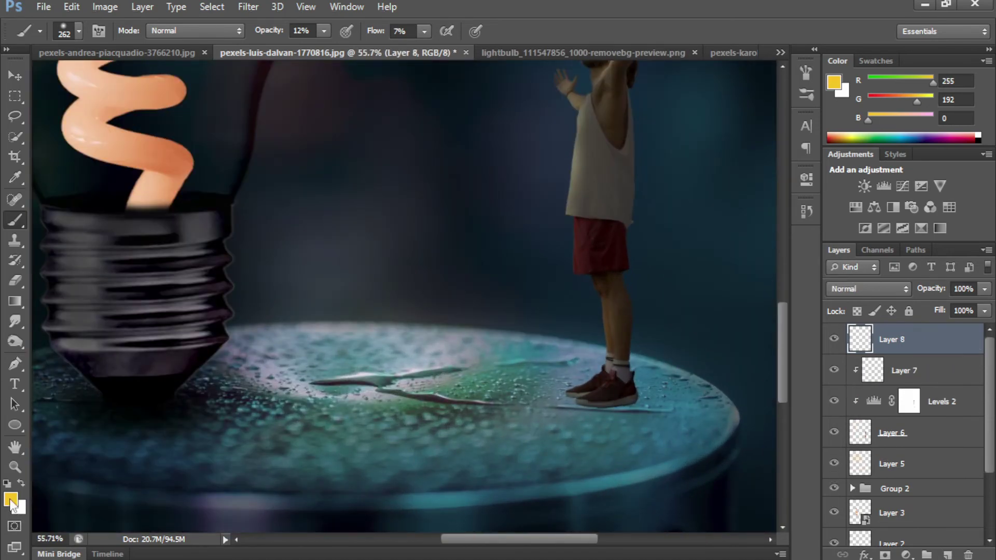
left_click(11, 499)
left_click(972, 34)
scroll(638, 366, "up", 2)
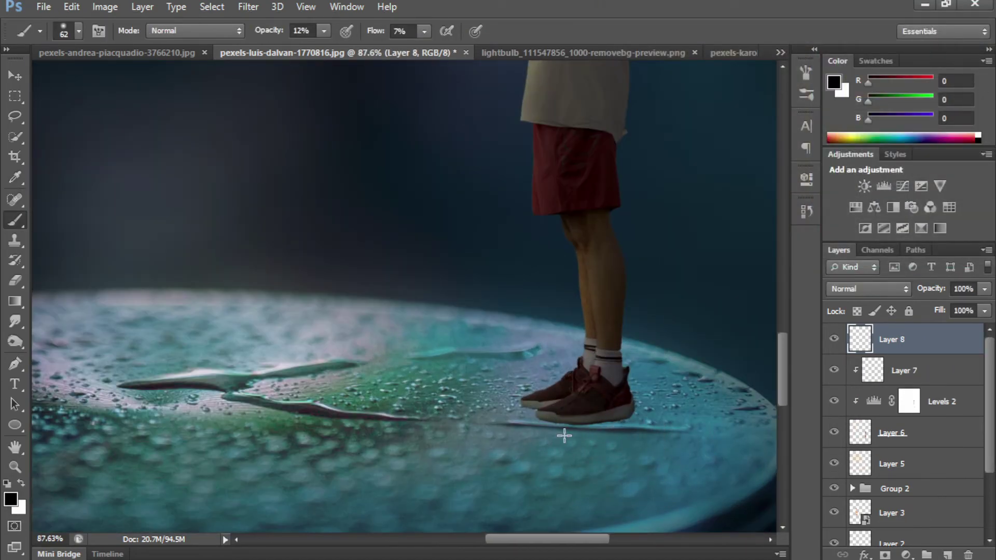
key("shift+6")
key("shift+1")
- Paint a faint shadow under the sneakers with lowered brush opacity and flow
key("ctrl+bracketleft")
key("3")
key("5")
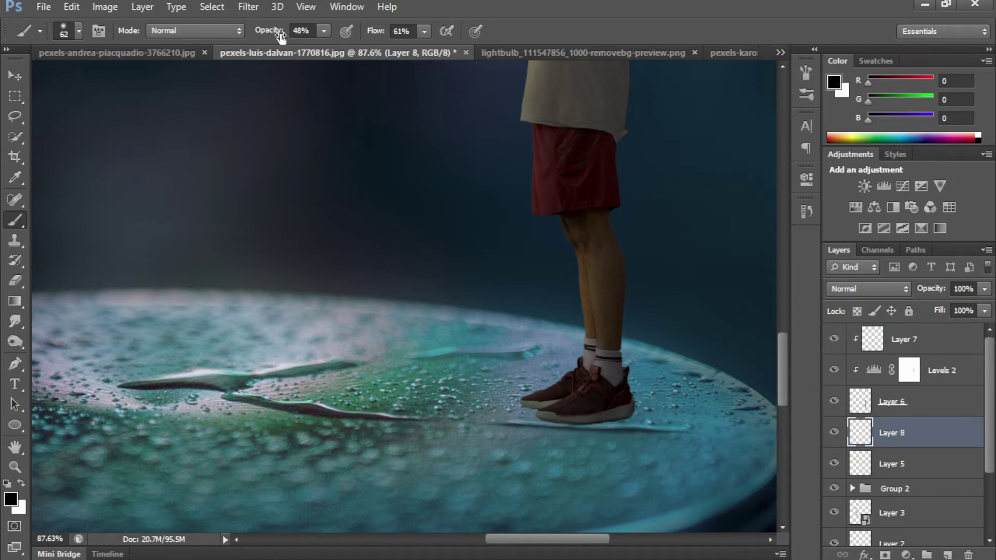
key("shift+4")
key("shift+5")
left_click_drag(646, 424, 554, 429)
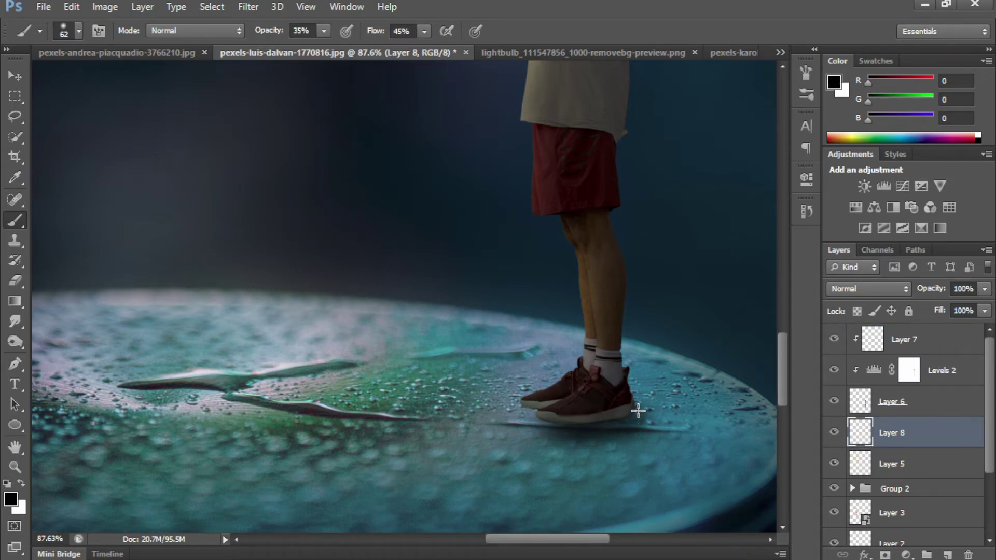
scroll(542, 410, "down", 5)
scroll(456, 422, "up", 5)
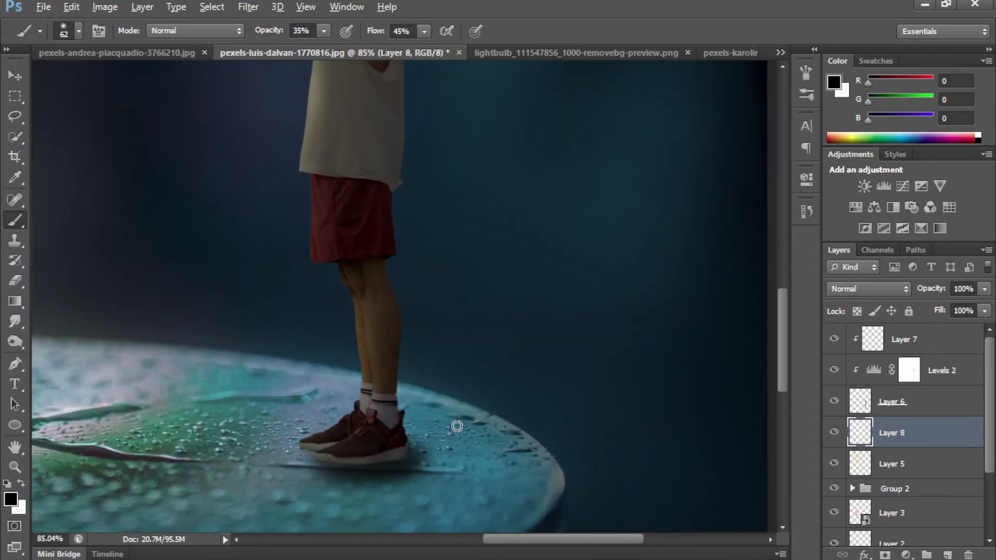
- Draw a three-corner shadow shape beside the sneaker with no outline colour
key("p")
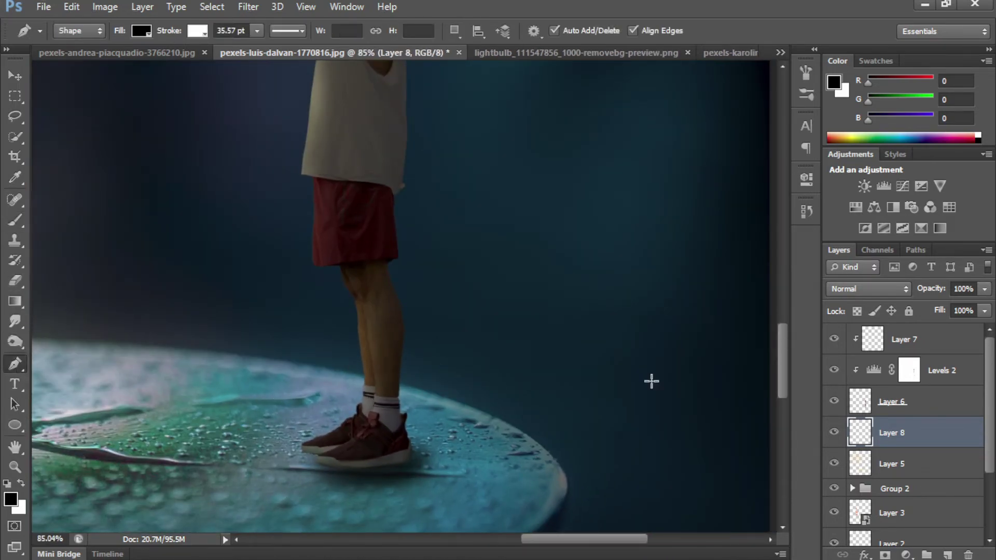
left_click(413, 443)
left_click(530, 433)
left_click(574, 475)
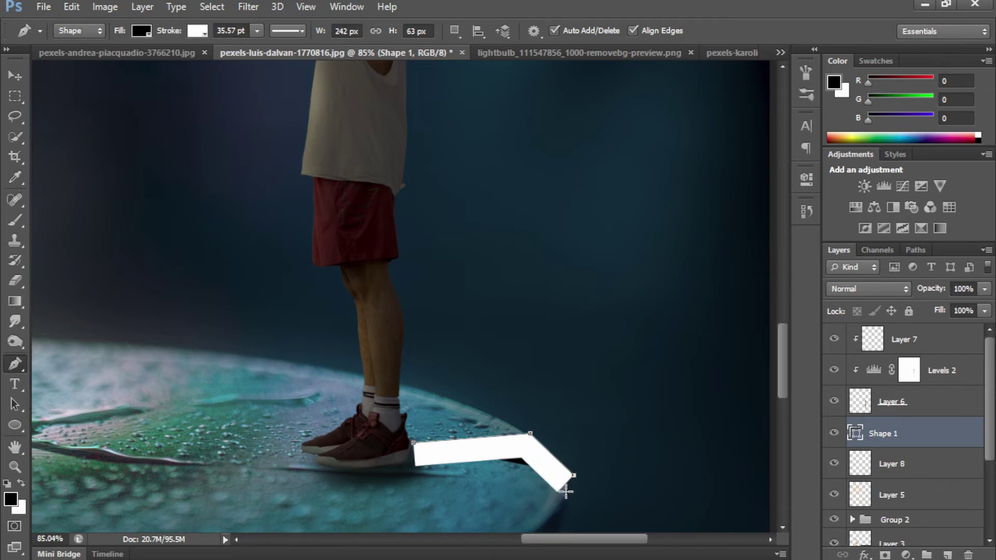
left_click(413, 443)
left_click(197, 31)
left_click(135, 70)
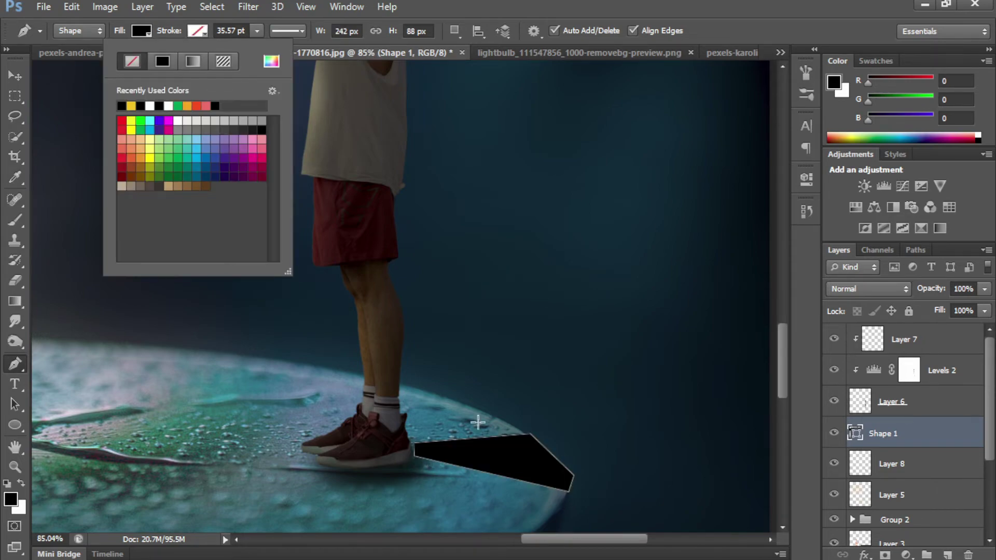
key("Return")
- Rasterize the shadow shape and softly erase its top edge and band along the pedestal
key("e")
left_click(293, 351)
left_click(463, 225)
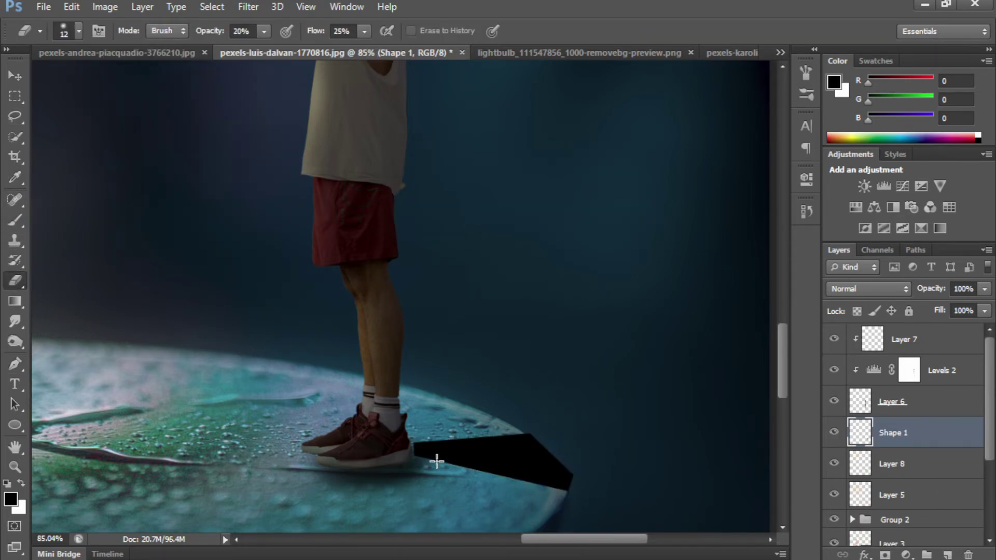
scroll(457, 481, "up", 5)
left_click_drag(210, 31, 219, 32)
left_click_drag(314, 31, 324, 31)
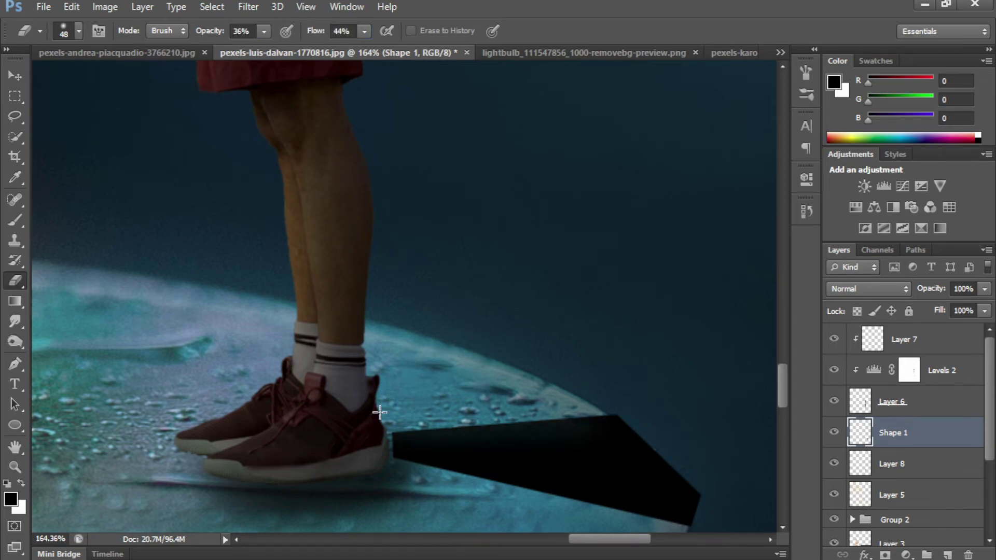
left_click_drag(348, 430, 667, 396)
scroll(640, 422, "up", 4)
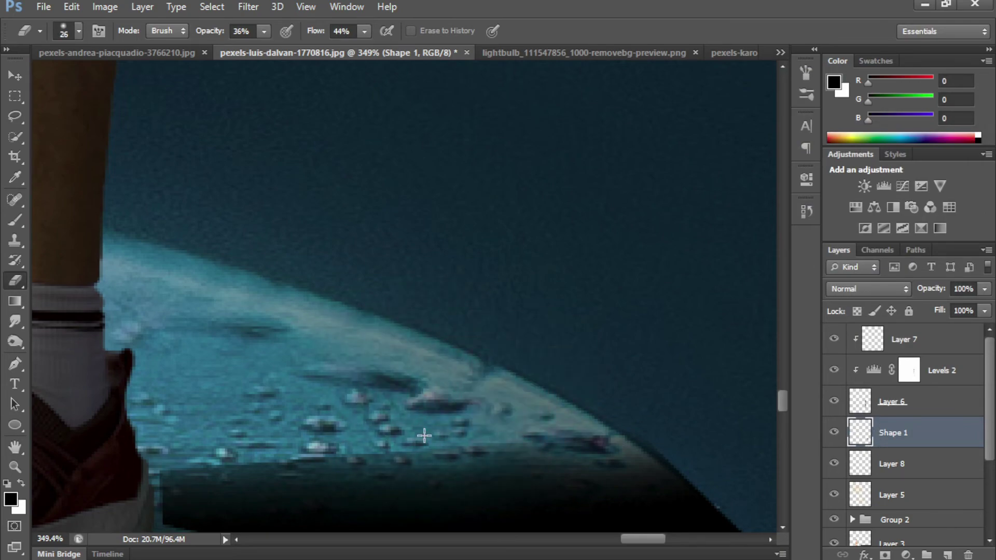
scroll(445, 418, "down", 3)
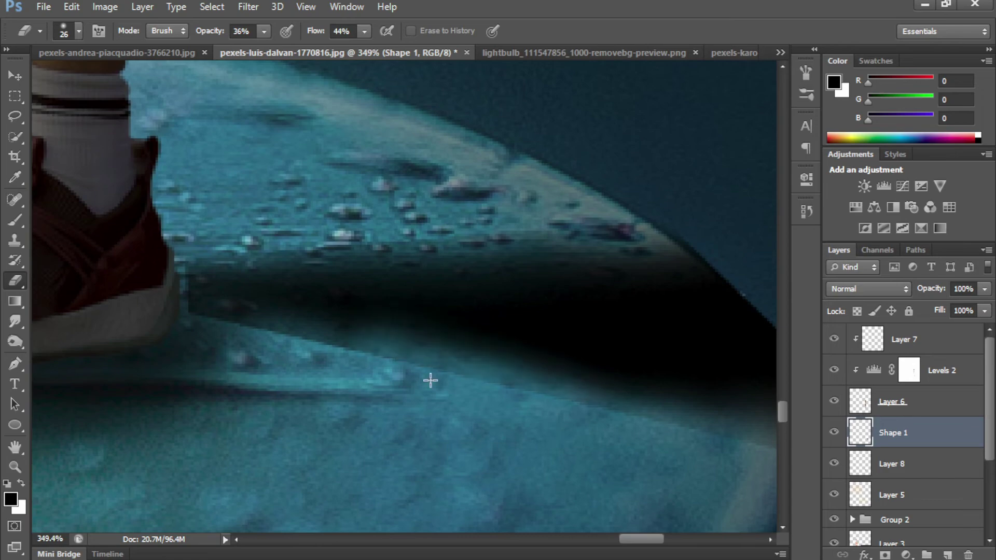
left_click_drag(430, 380, 196, 304)
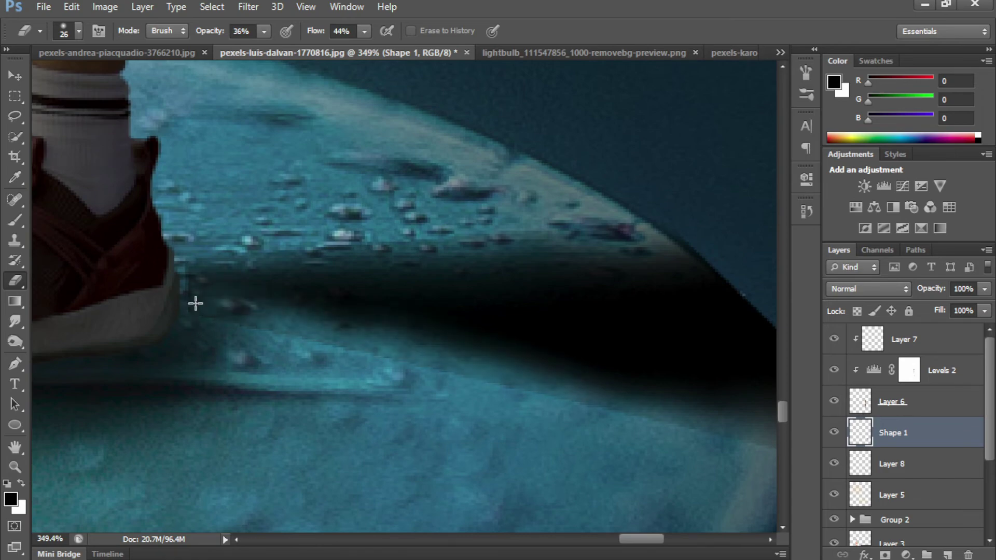
scroll(577, 428, "down", 3)
scroll(564, 291, "up", 2)
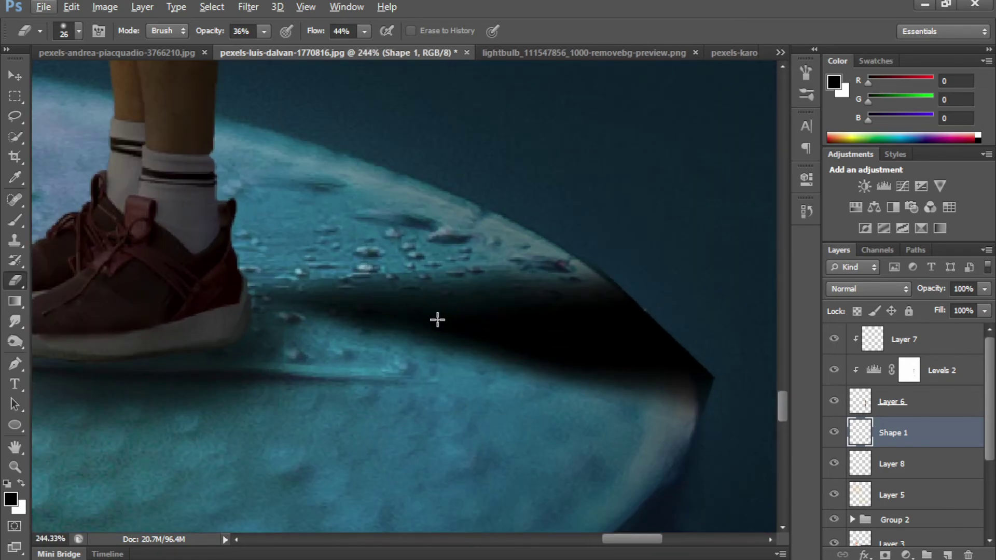
- Paint the shadow band darker and wider, then round off its sharp far corner
key("b")
left_click_drag(231, 351, 520, 338)
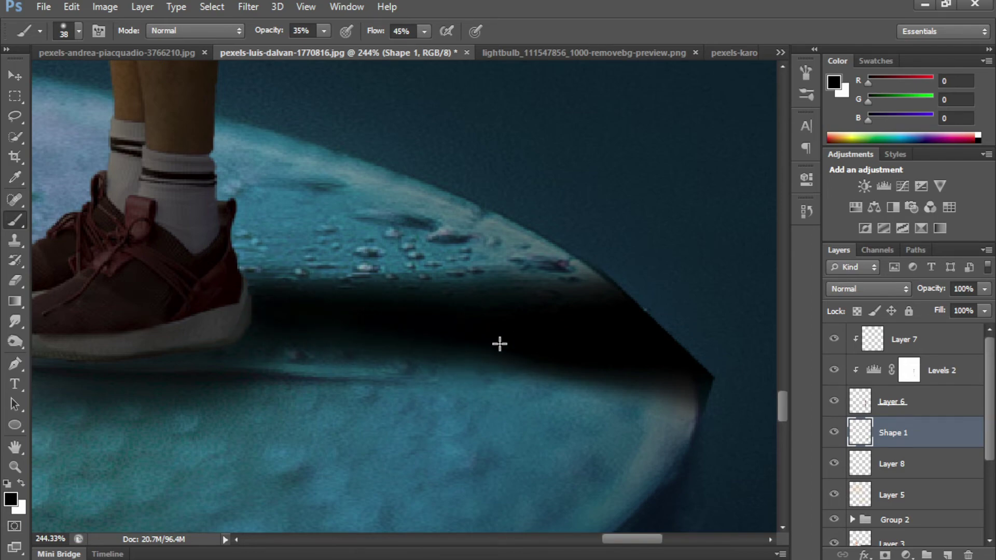
scroll(724, 349, "down", 3)
scroll(725, 349, "up", 4)
key("e")
mouse_move(664, 371)
left_mouse_down()
mouse_move(701, 416)
mouse_move(698, 397)
left_mouse_up()
key("bracketleft")
key("bracketleft")
key("bracketleft")
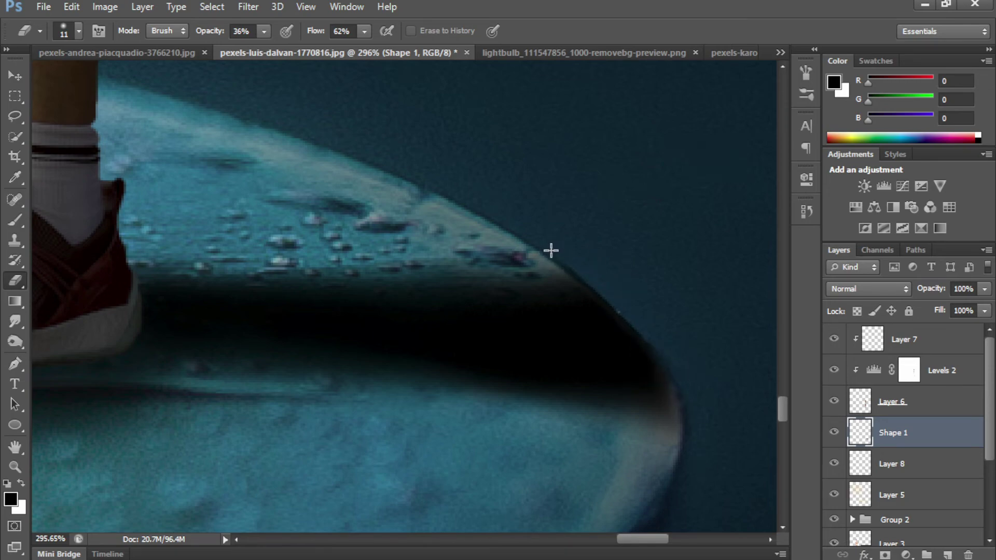
- Lower the eraser's opacity and flow and enlarge it to a very large soft size
scroll(533, 255, "down", 3)
scroll(616, 416, "down", 4)
scroll(147, 209, "up", 3)
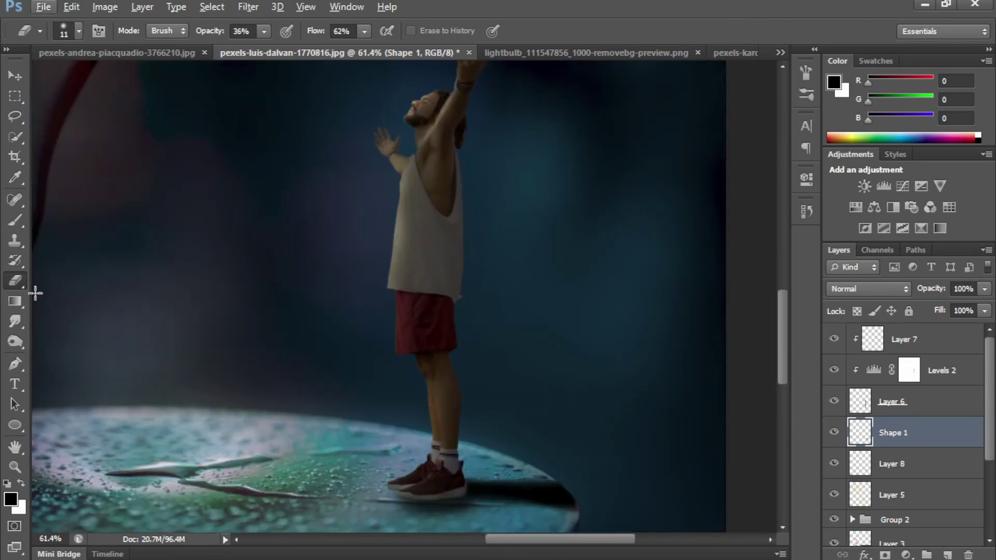
key("shift+2")
key("shift+8")
key("1")
key("9")
left_click_drag(311, 100, 383, 116)
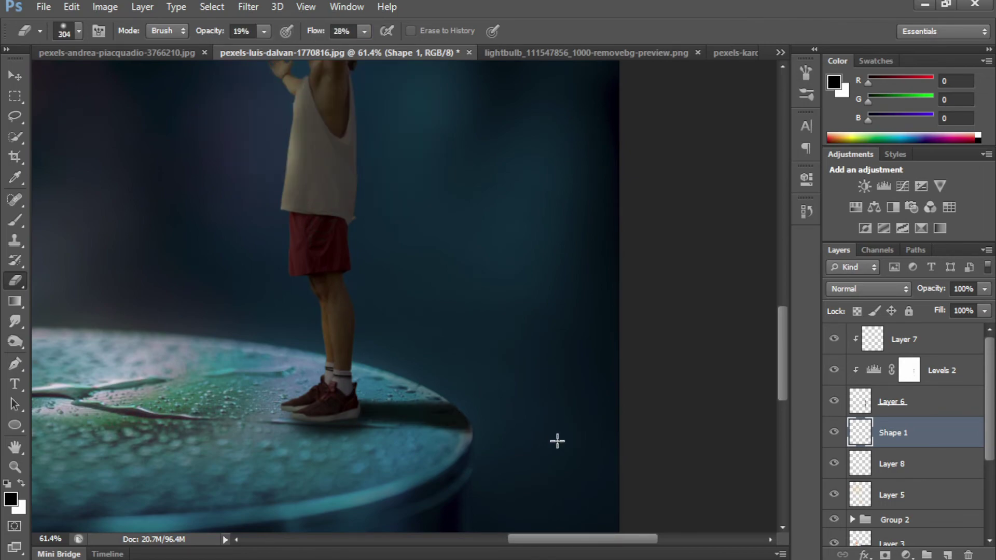
scroll(356, 329, "down", 3)
scroll(356, 328, "down", 2)
- Pick the Brush tool and add a new empty layer above Layer 7
scroll(930, 461, "down", 2)
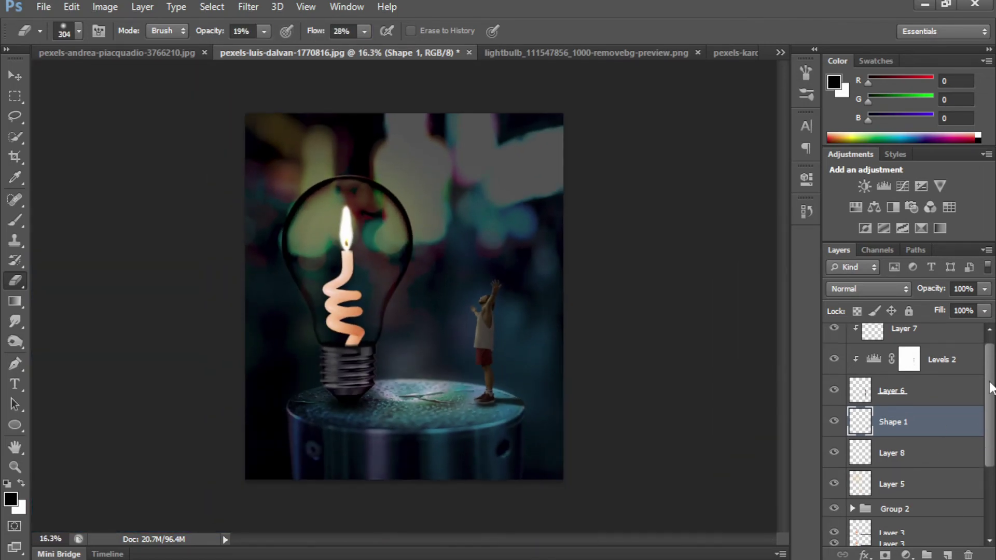
scroll(930, 460, "down", 2)
left_click(15, 221)
scroll(881, 415, "up", 5)
left_click(872, 338)
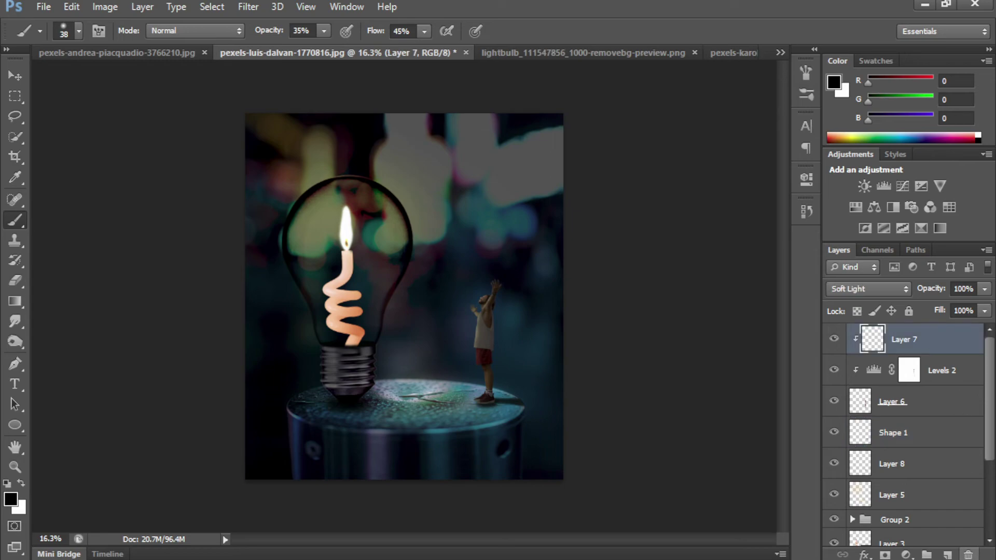
left_click(947, 554)
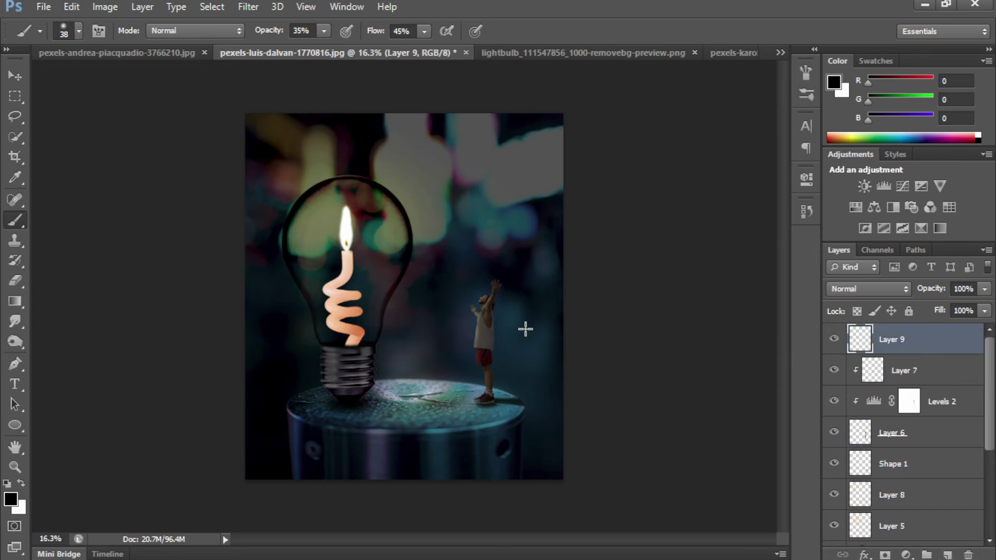
- Set the foreground colour to warm orange eb9d41, after briefly trying a light cream
scroll(526, 328, "up", 2)
left_click(10, 499)
left_click(638, 59)
left_click(975, 37)
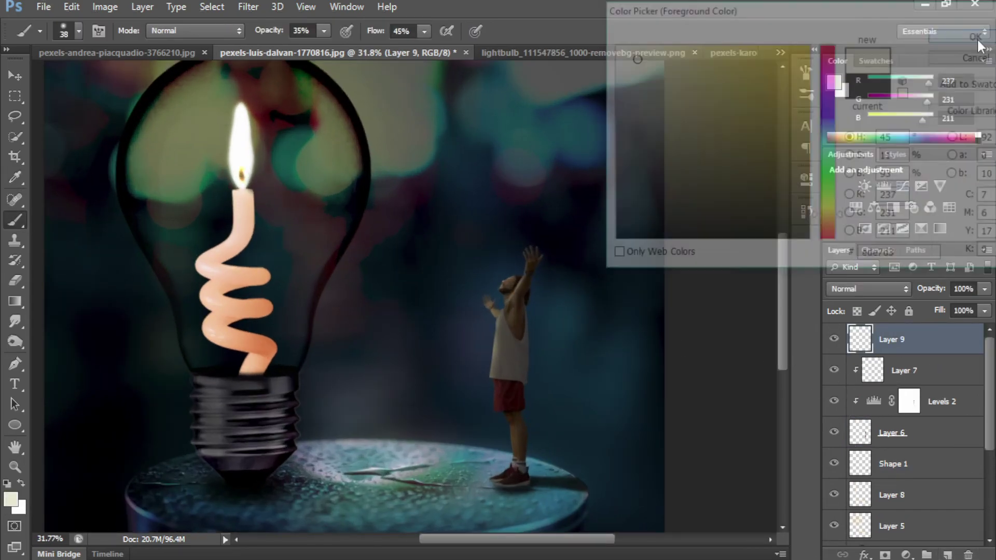
scroll(363, 311, "down", 1)
scroll(363, 456, "up", 1)
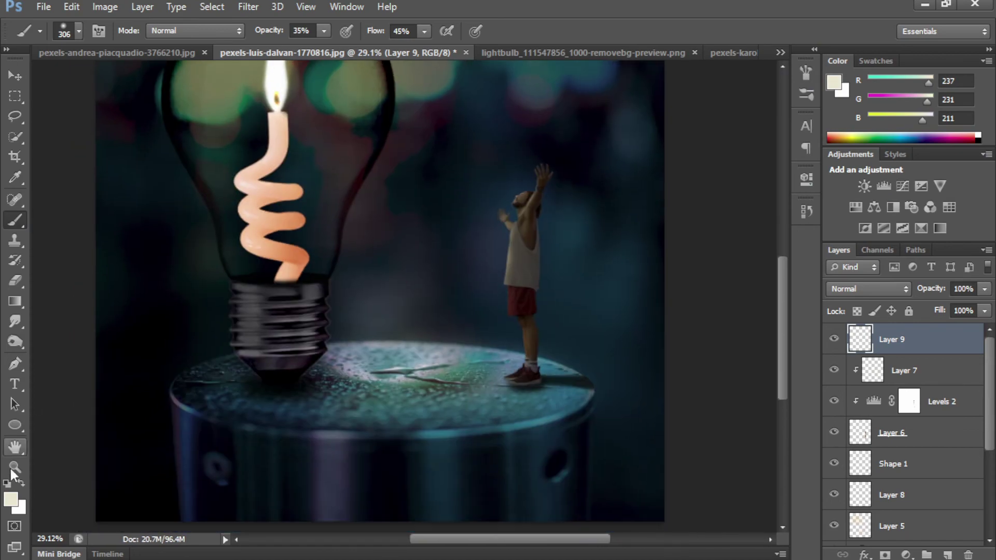
left_click(10, 498)
left_click(755, 59)
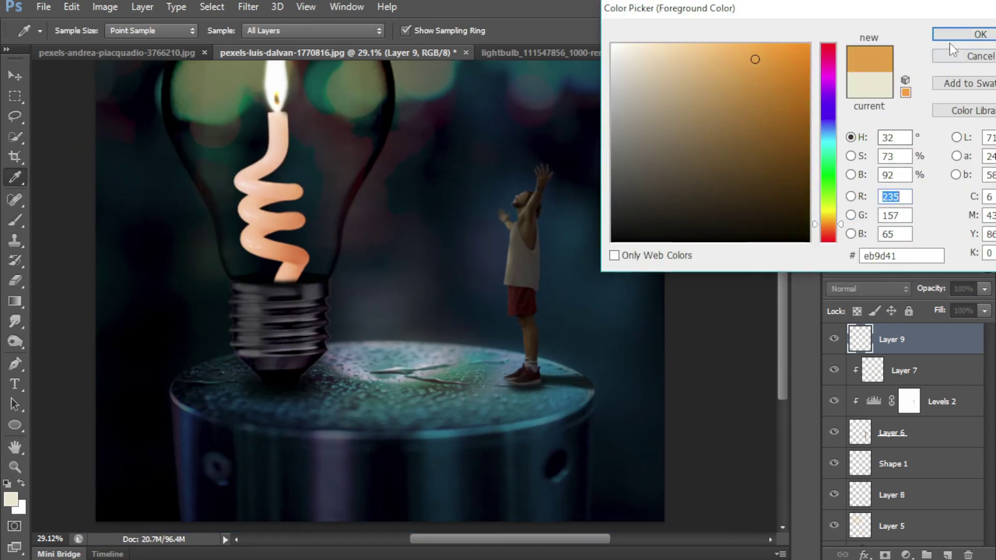
left_click(952, 38)
- Lower the brush flow for gentle, low-strength orange strokes near the bulb
left_click_drag(371, 31, 344, 30)
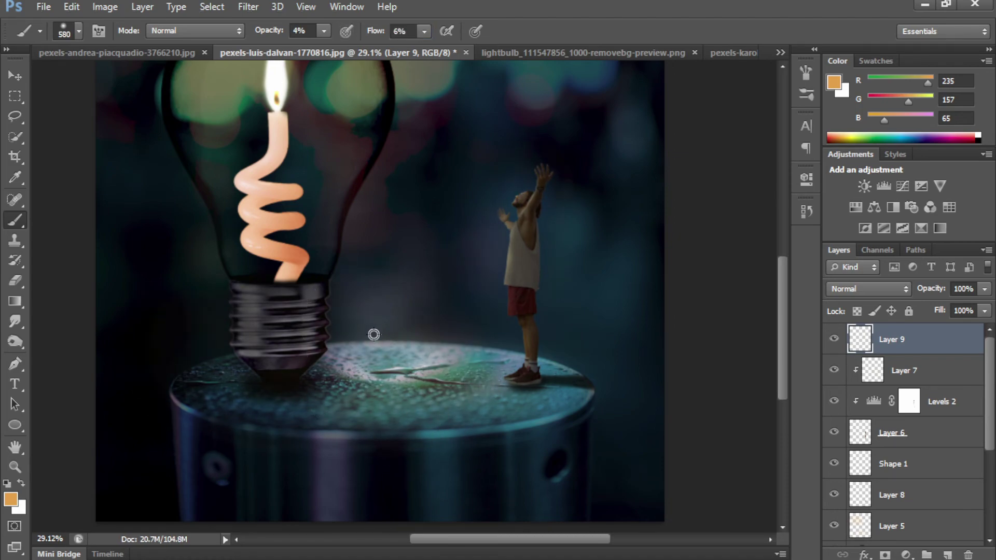
scroll(329, 339, "down", 2)
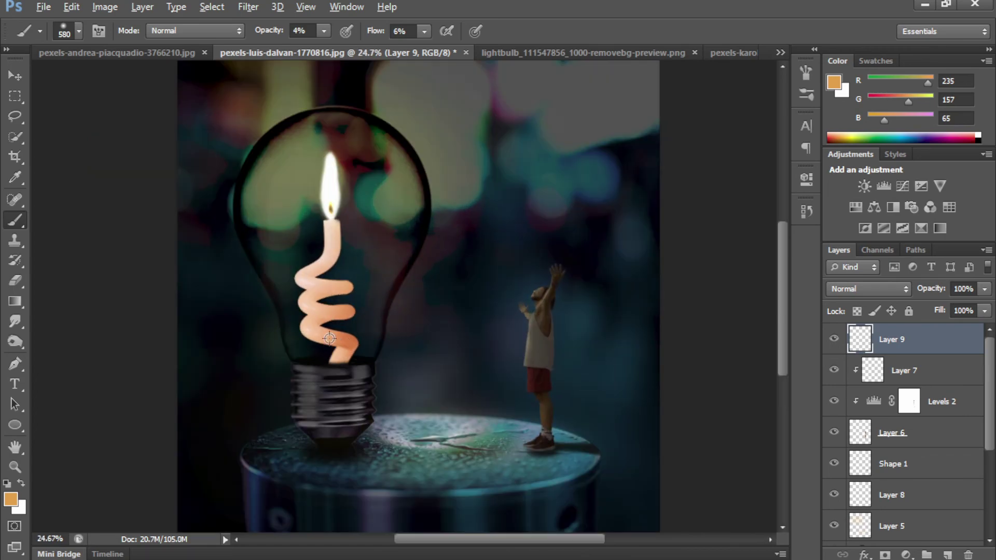
scroll(503, 376, "down", 3)
scroll(415, 363, "down", 2)
scroll(327, 360, "up", 1)
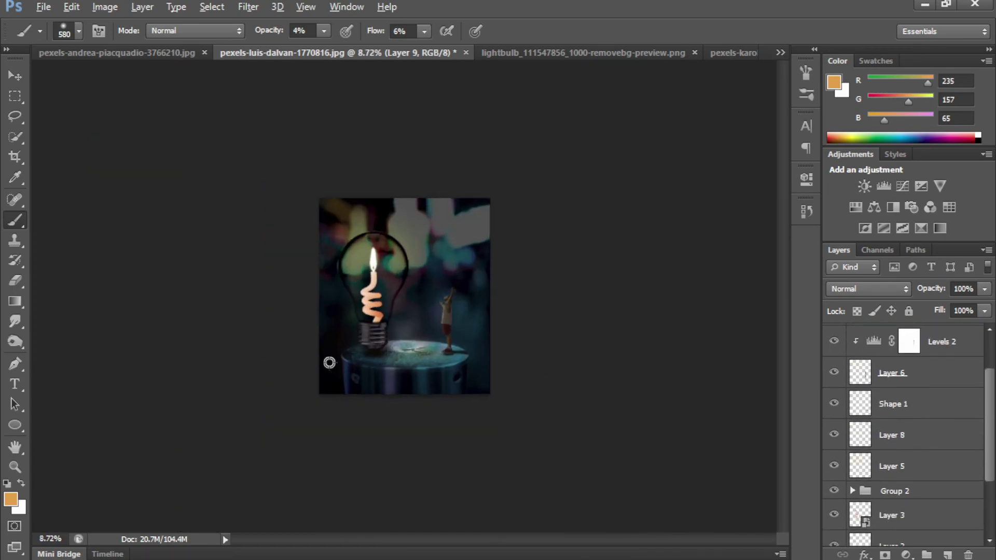
scroll(491, 260, "up", 5)
- Select every layer and merge them into a single layer
scroll(491, 261, "down", 1)
left_click(913, 343)
left_click(908, 515, "shift")
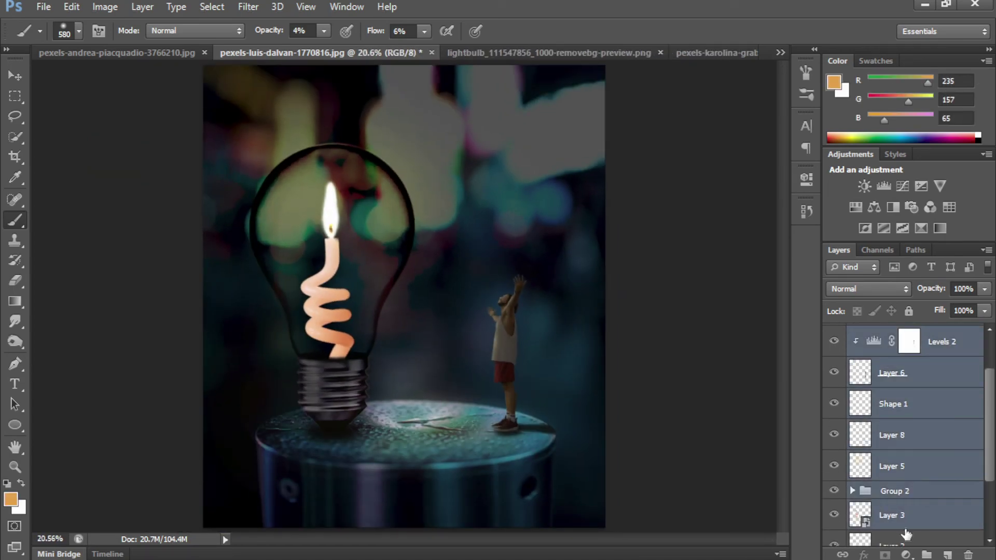
scroll(910, 498, "down", 2)
key("ctrl+alt+a")
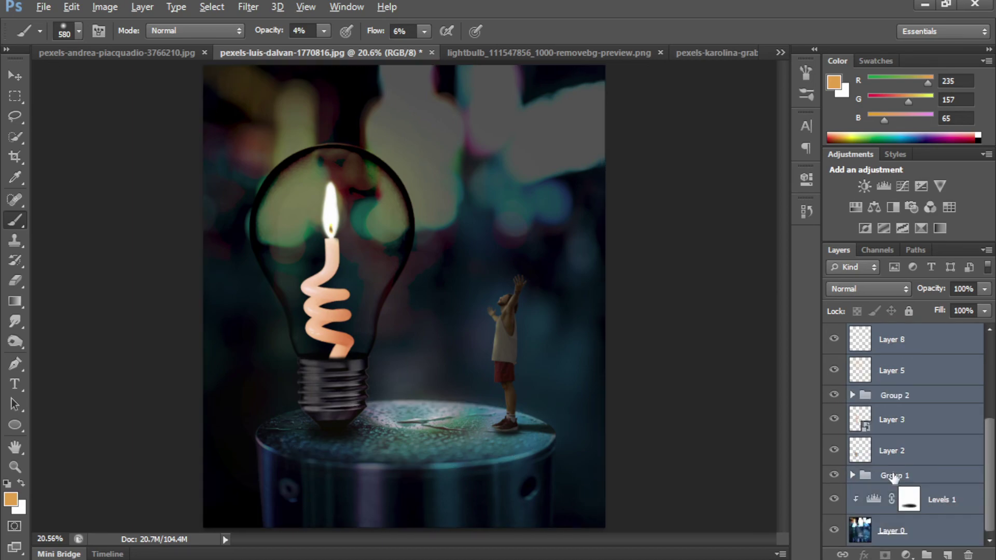
left_click_drag(993, 488, 989, 380)
right_click(936, 378)
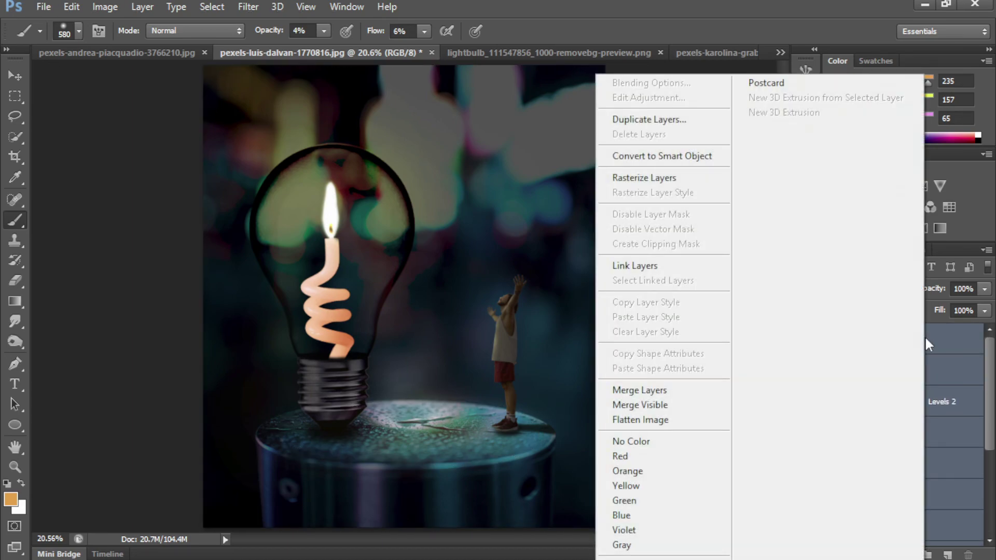
left_click(671, 391)
- Add a Selective Color adjustment layer targeting the Yellows
scroll(476, 355, "down", 1)
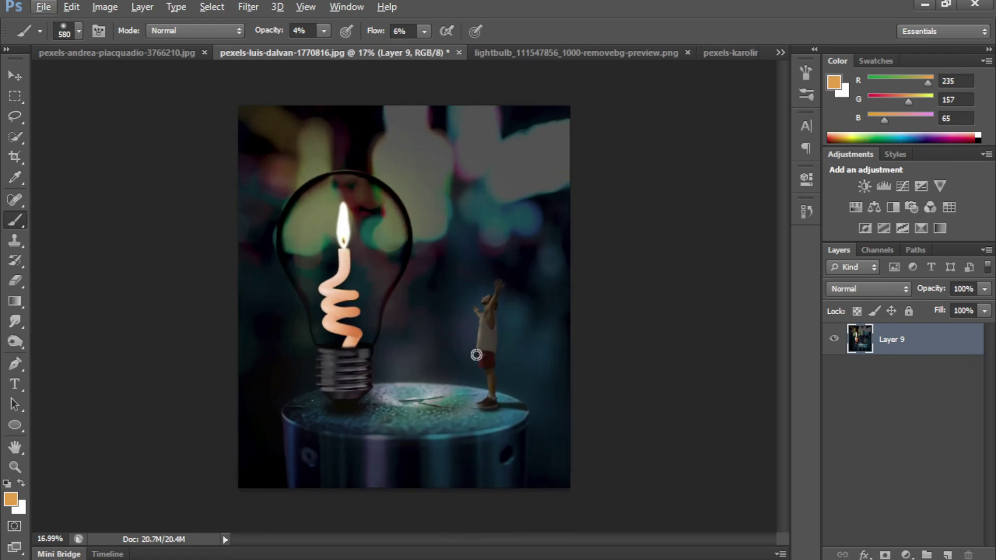
left_click(907, 556)
left_click(877, 541)
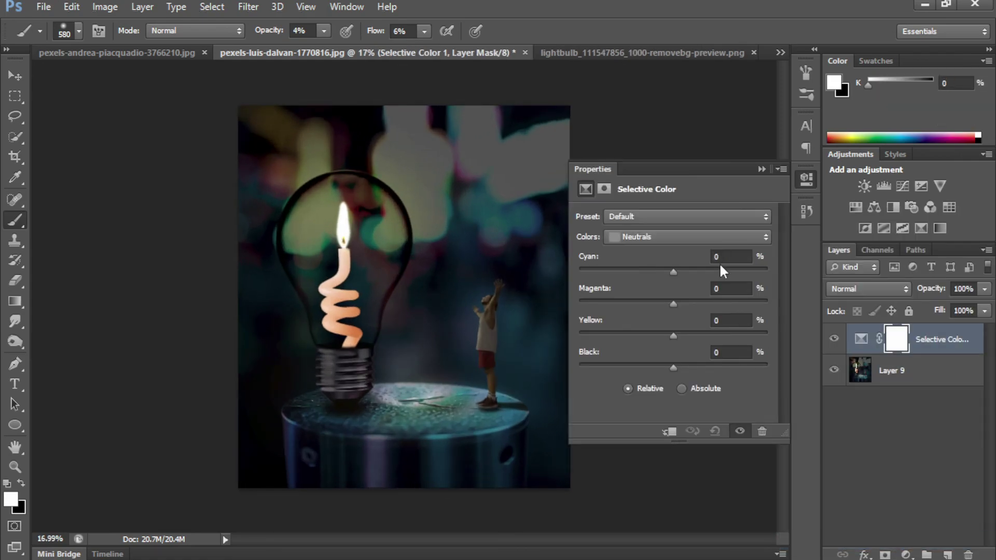
left_click(684, 237)
left_click(636, 260)
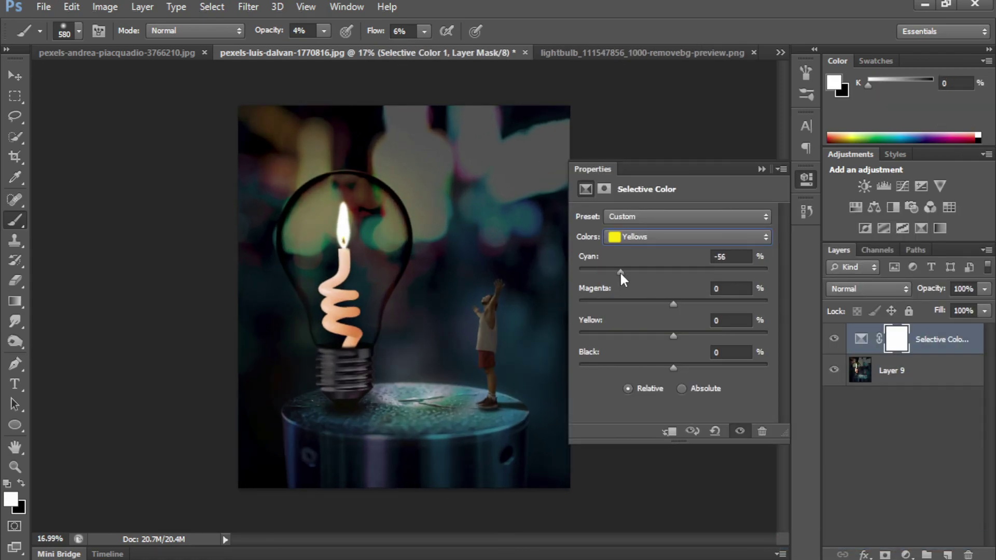
- Shift the Yellows' cyan, reduce their yellow and black, then close the adjustment settings
left_click_drag(673, 303, 672, 298)
left_click_drag(674, 336, 640, 335)
left_click_drag(673, 368, 631, 367)
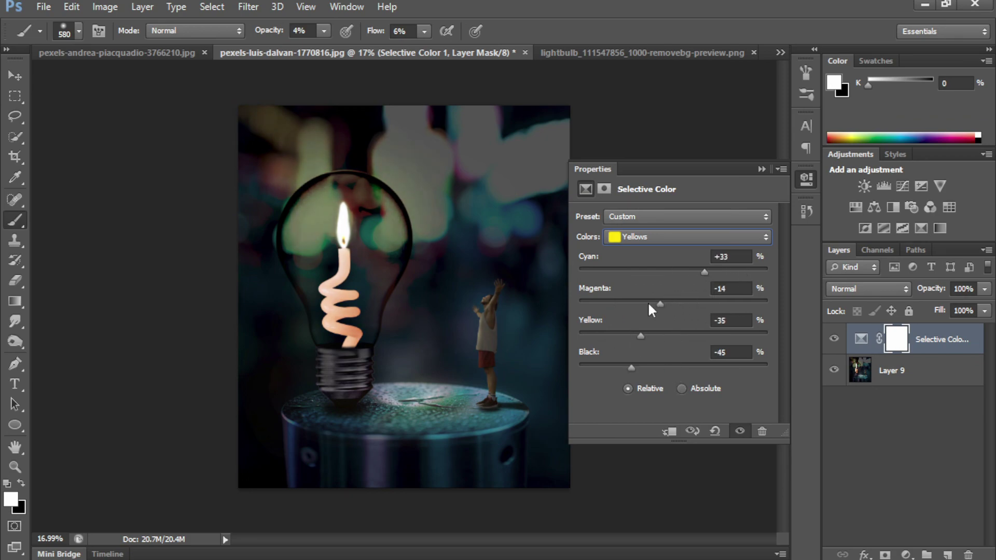
left_click(685, 236)
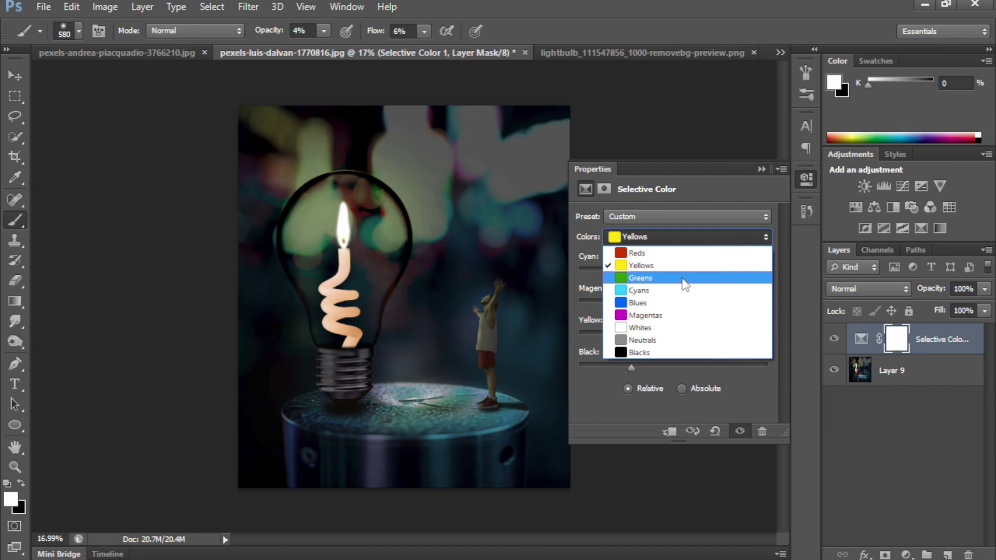
key("Escape")
left_click(761, 169)
key("v")
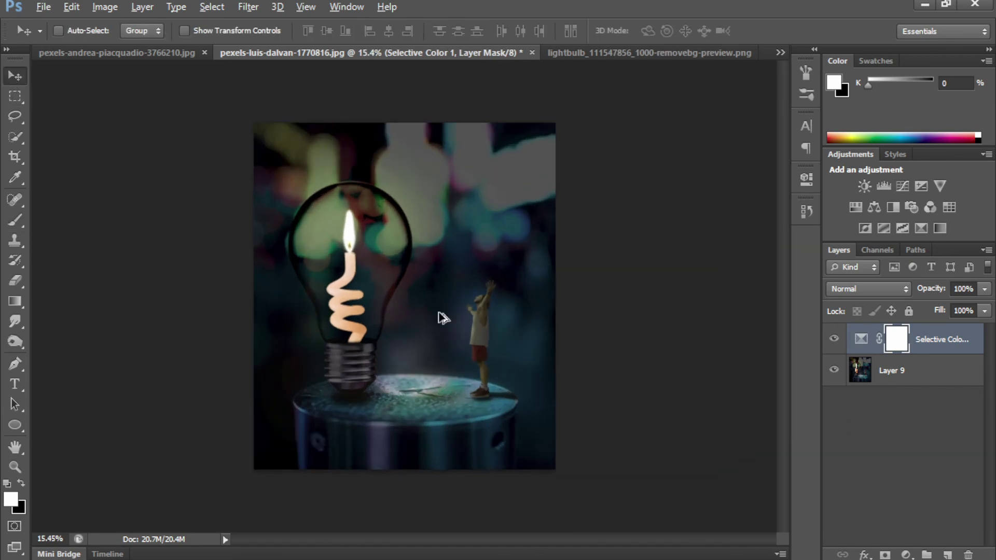
scroll(443, 316, "up", 2)
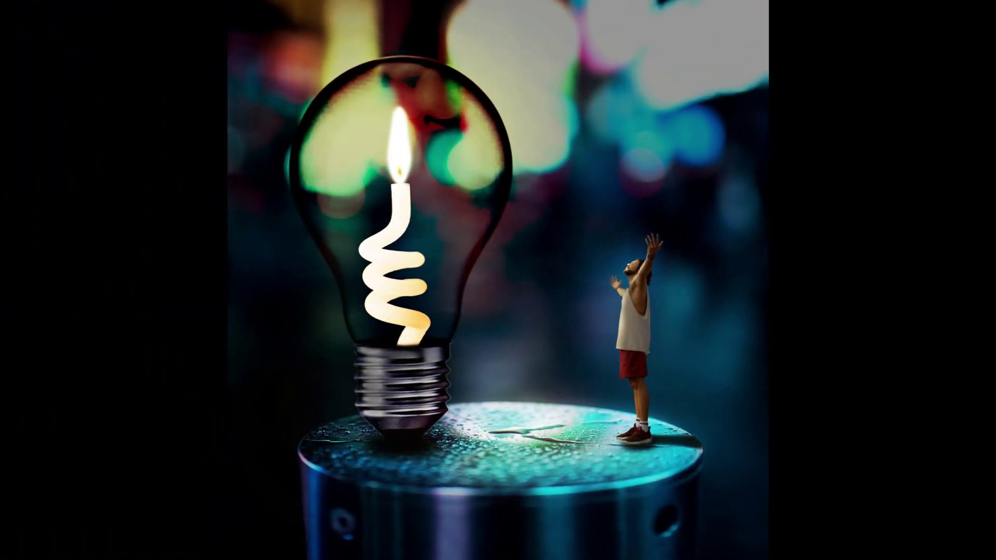